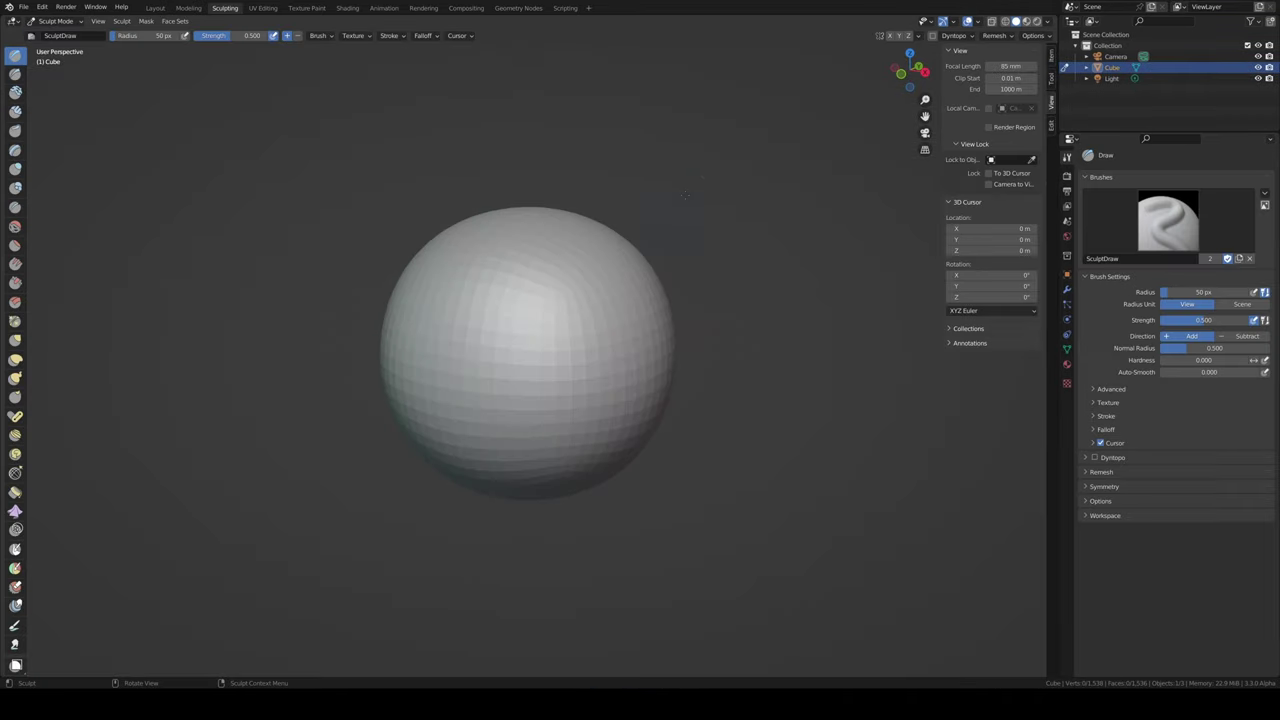
- With the Grab brush in side view, pull the sphere's lower bulge up to round it
key(n)
mouse_move(686, 194)
middle_down()
mouse_move(578, 226)
mouse_move(529, 300)
middle_up()
key(g)
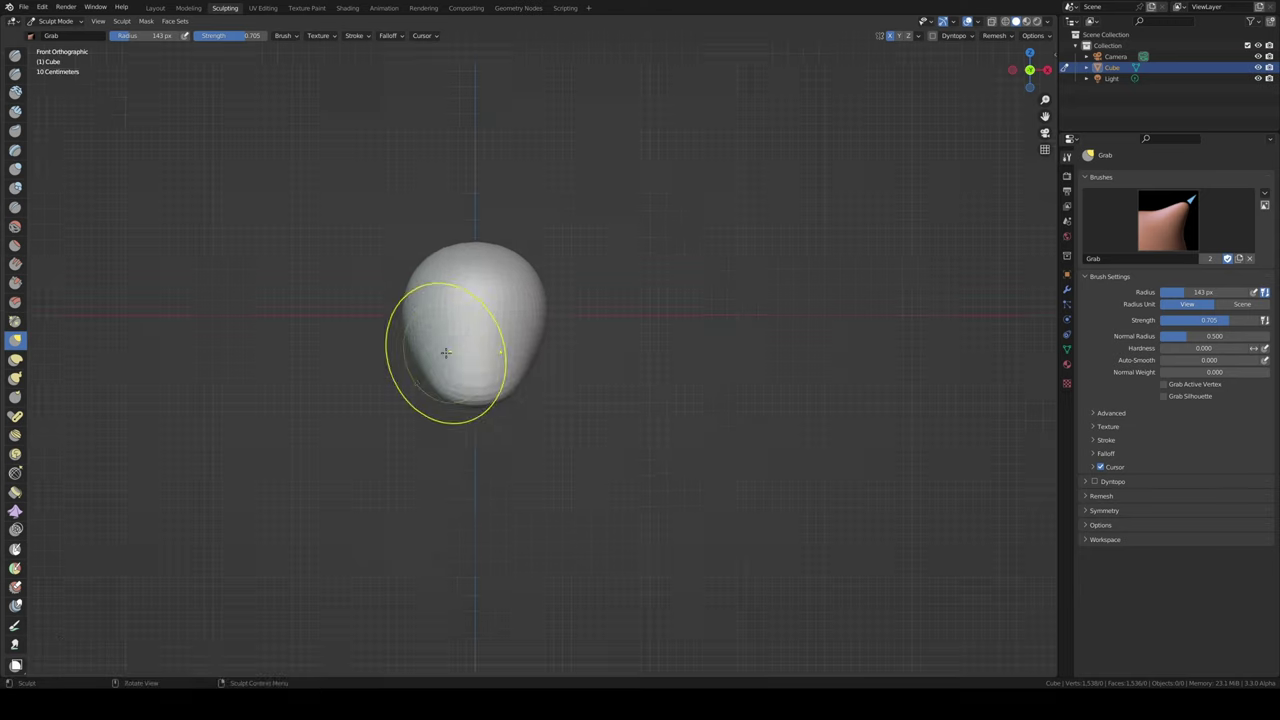
key(KP_3)
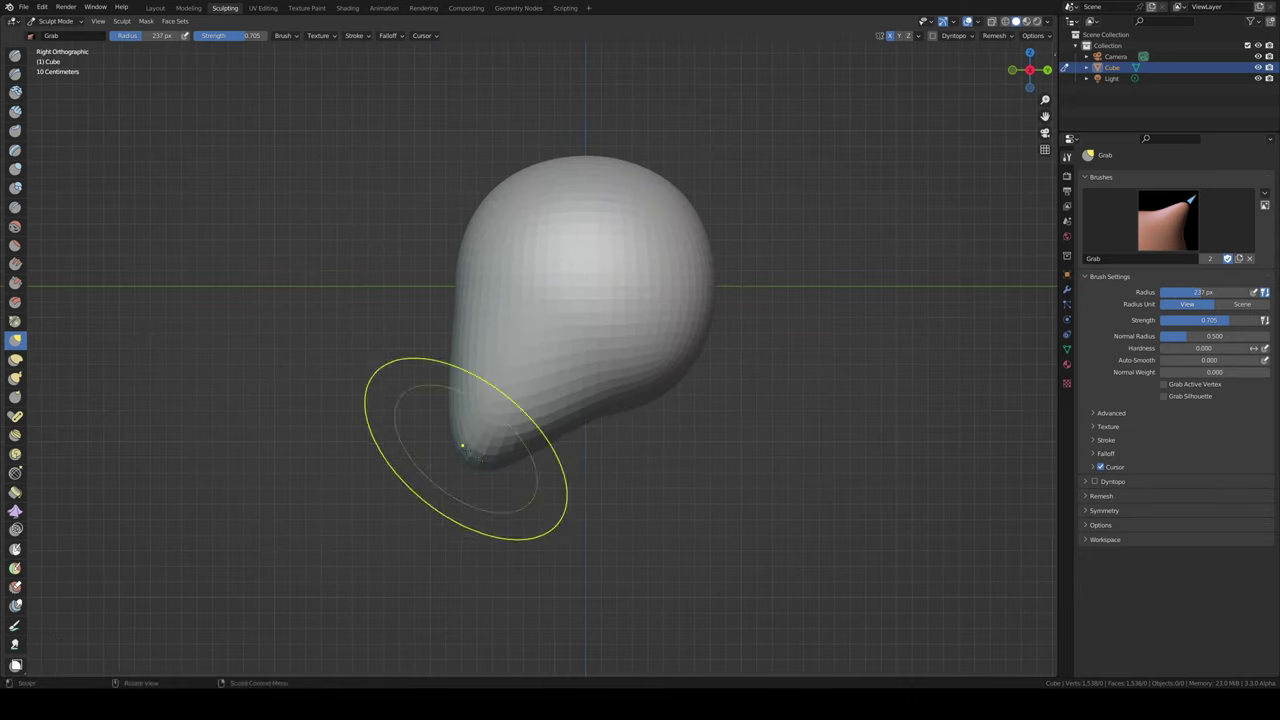
drag(462, 446, 579, 409)
- Smooth the shape into an egg-like skull that narrows toward the chin, checking from front and angled views
middle_drag(615, 420, 620, 272)
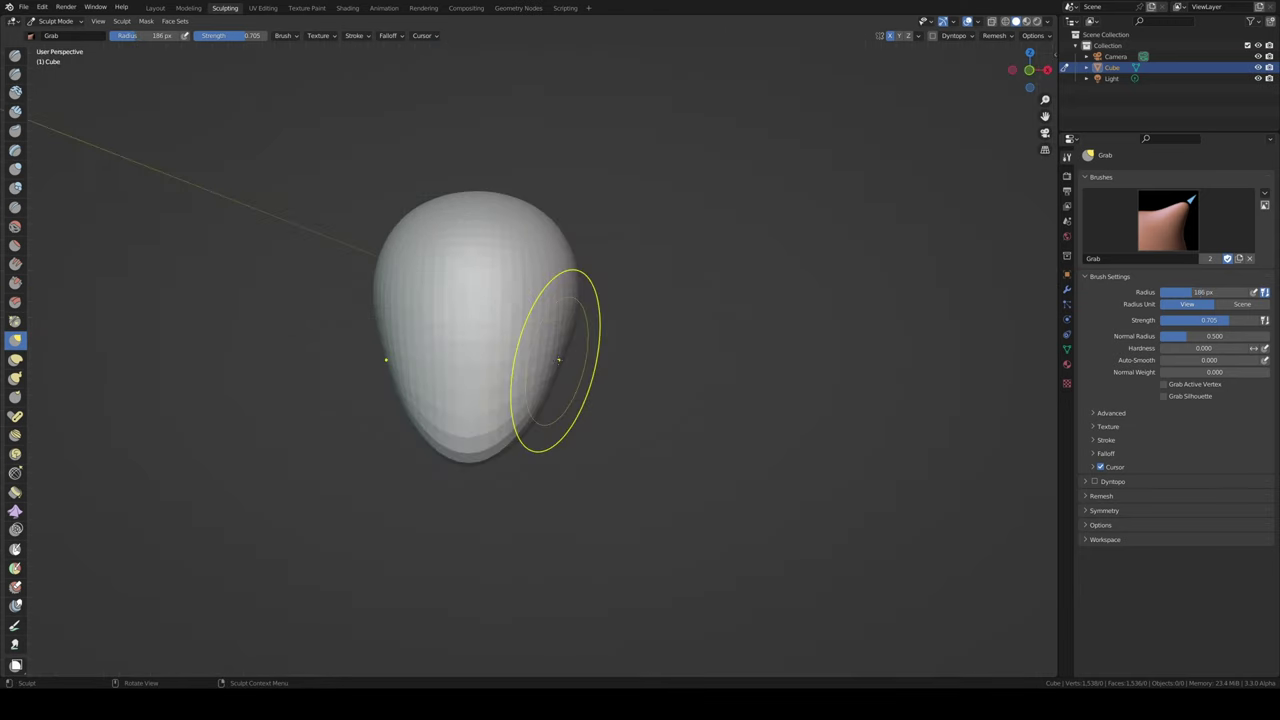
middle_drag(543, 177, 505, 178)
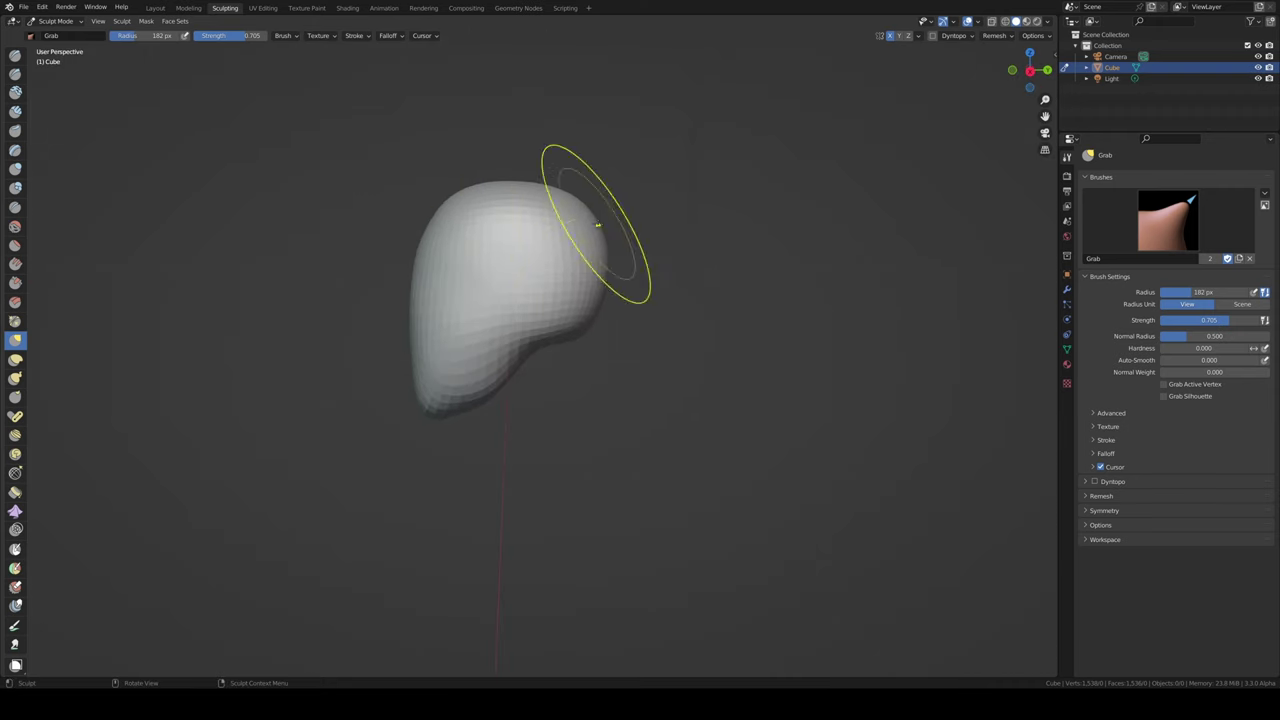
mouse_move(597, 225)
middle_down()
mouse_move(414, 320)
mouse_move(234, 94)
mouse_move(343, 266)
mouse_move(487, 223)
middle_up()
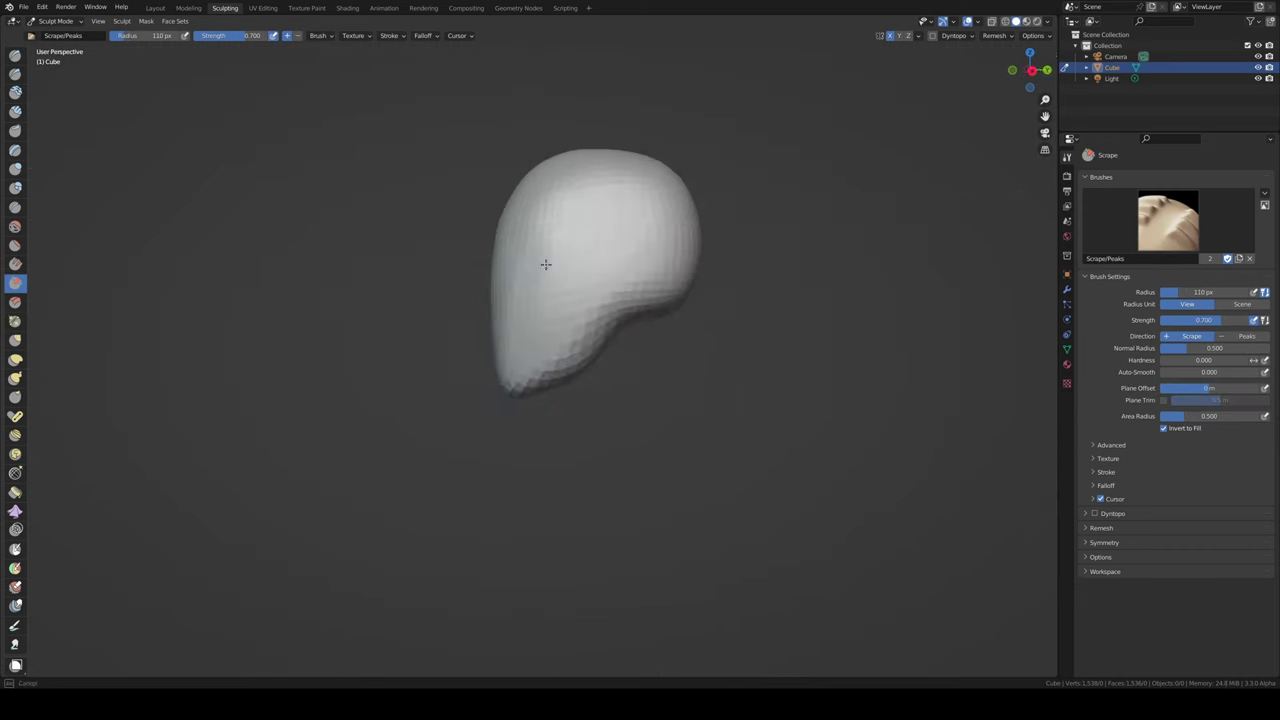
mouse_move(545, 264)
middle_down()
mouse_move(551, 331)
mouse_move(471, 306)
middle_up()
key(shift+s)
key(KP_1)
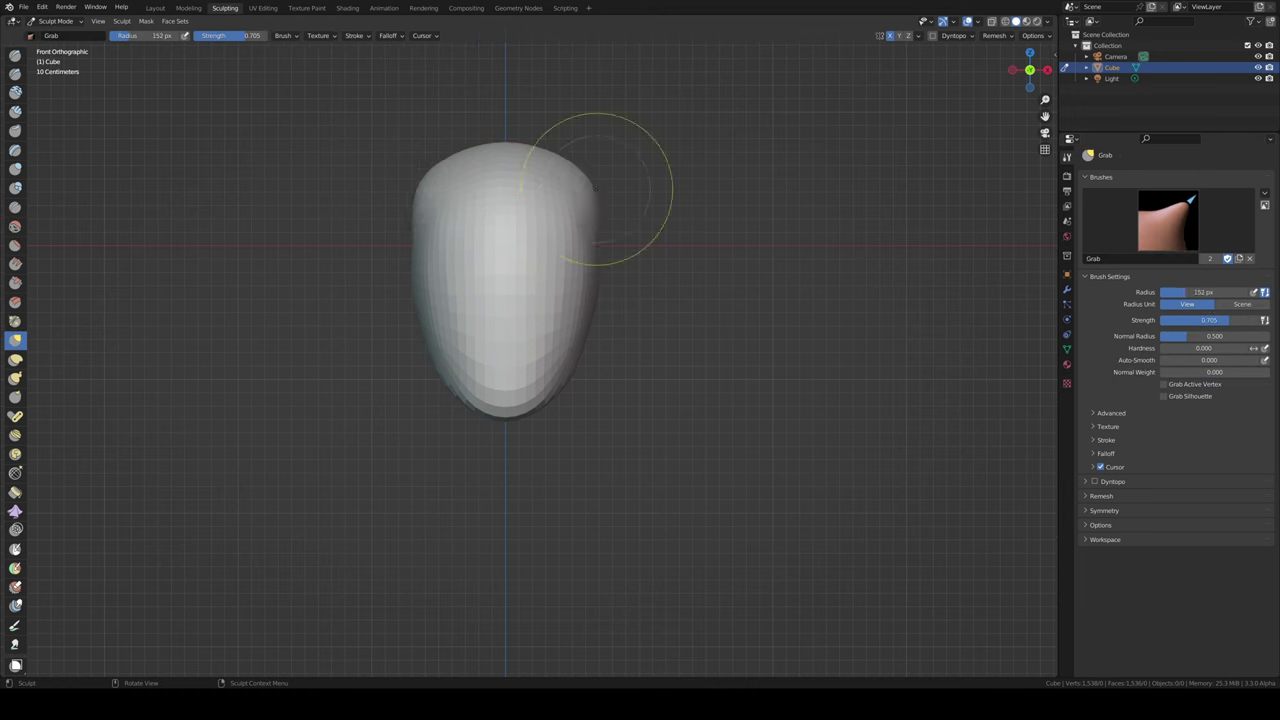
middle_drag(598, 281, 615, 238)
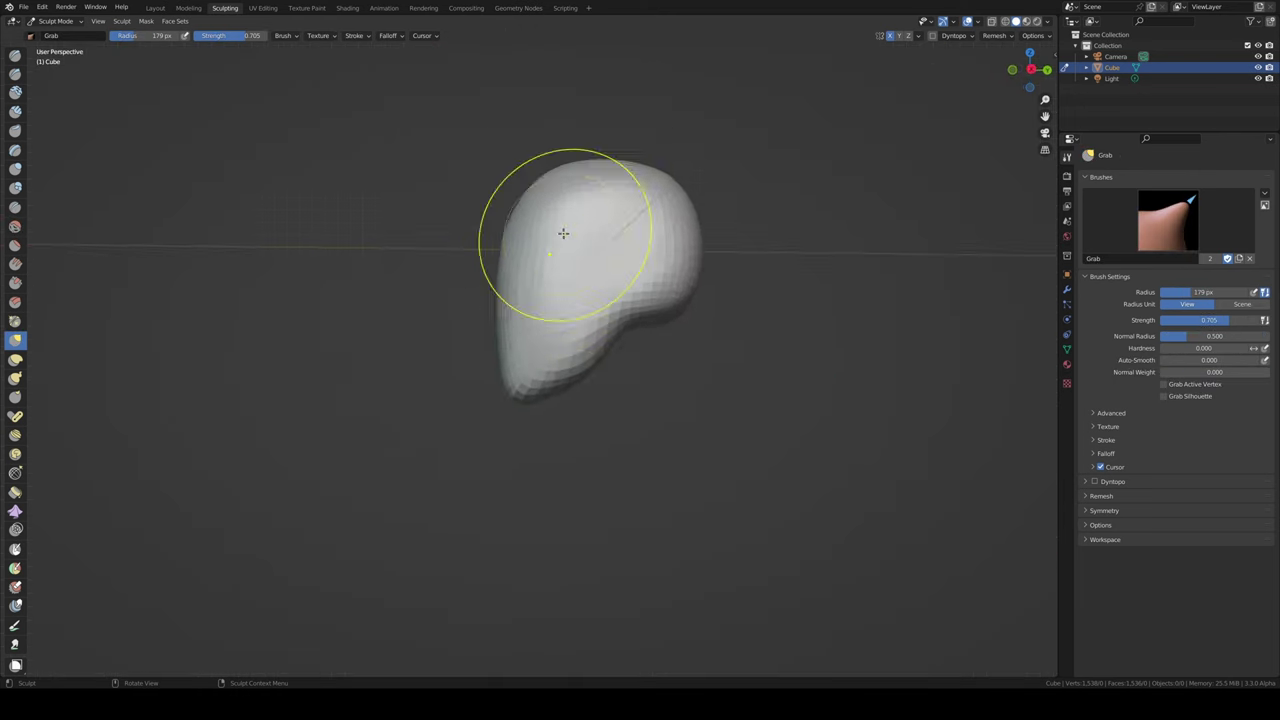
mouse_move(603, 366)
middle_down()
mouse_move(566, 297)
mouse_move(645, 252)
mouse_move(571, 243)
middle_up()
- Pull a tapered neck down from the jaw with Move and Grab in right and front views
key(KP_3)
key(g)
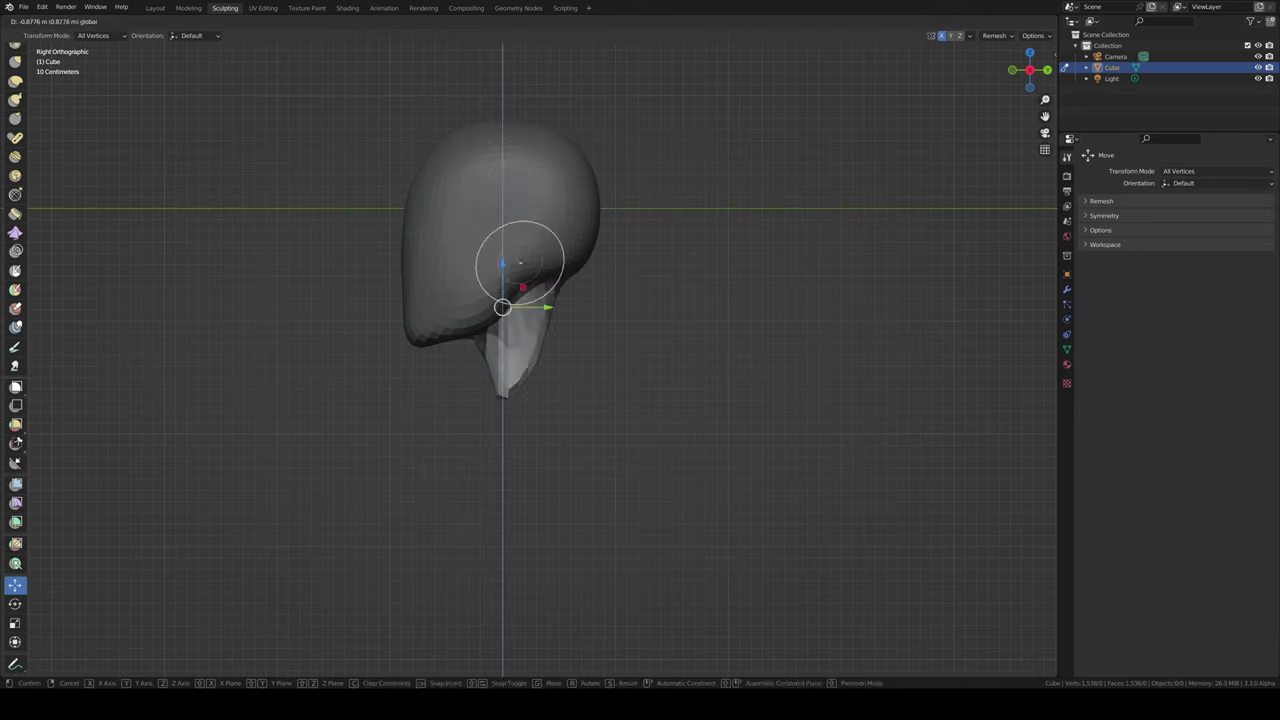
key(KP_1)
key(g)
key(f)
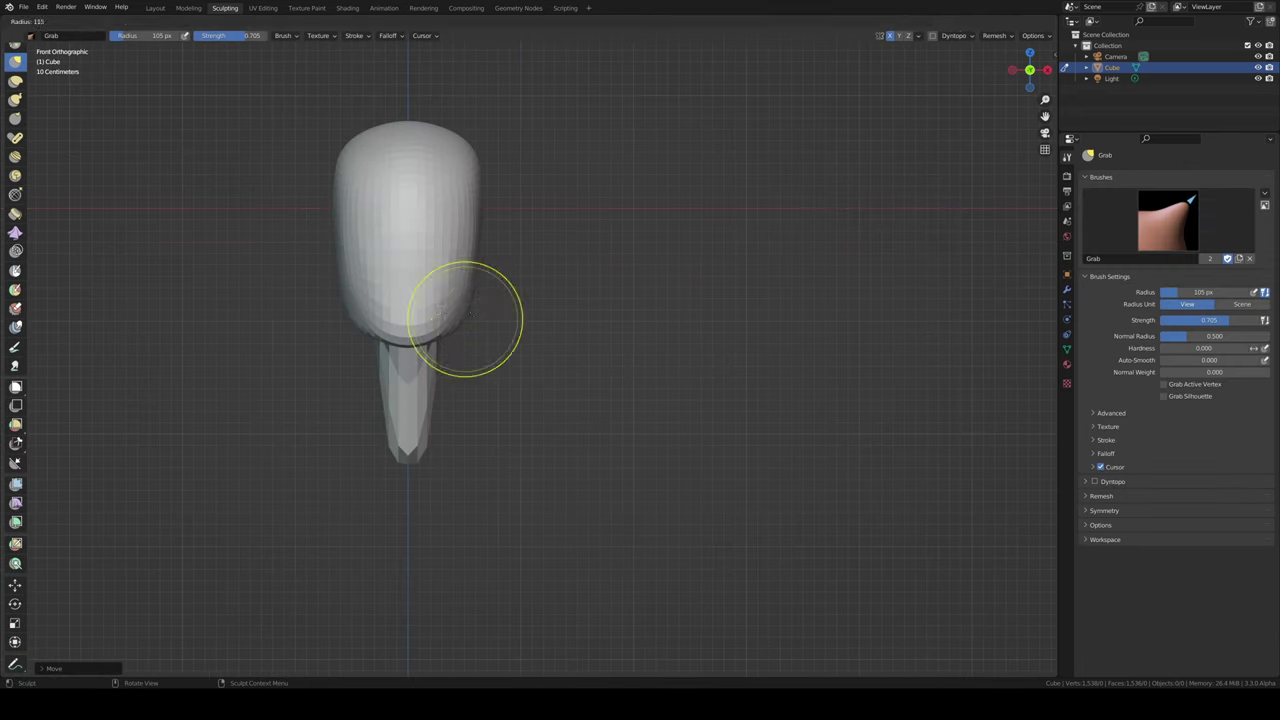
key(KP_3)
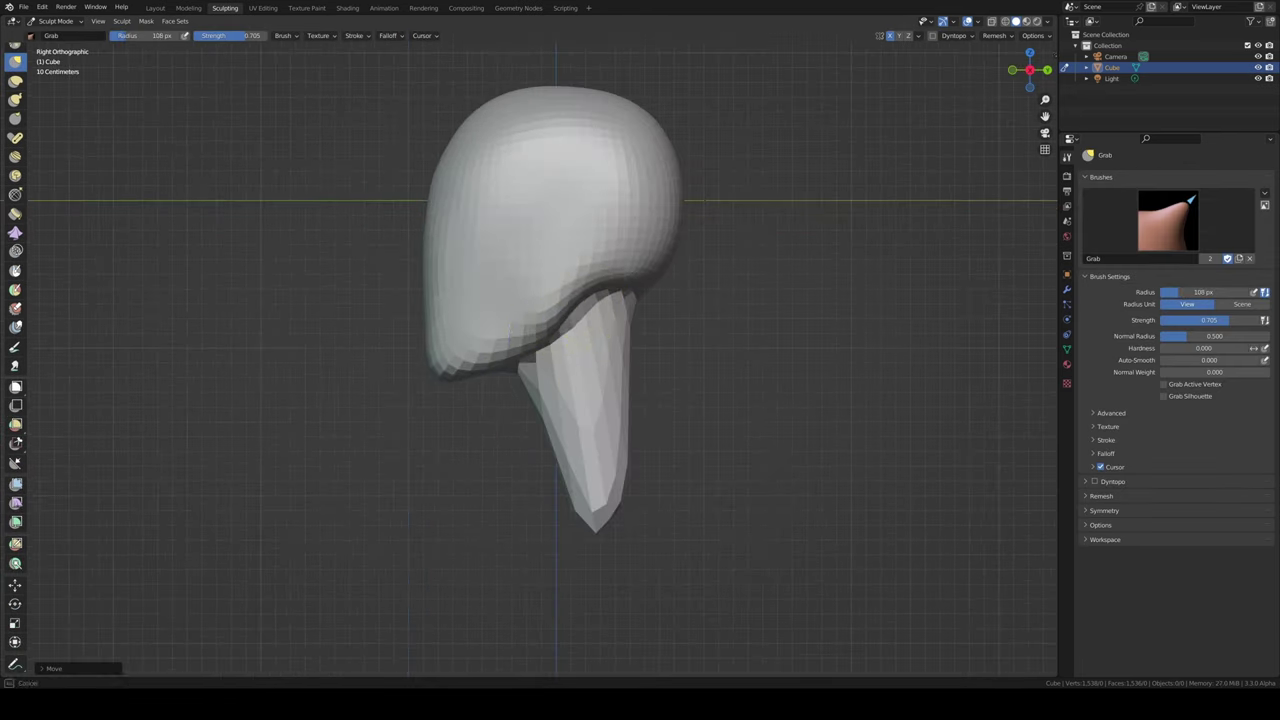
- Pick the Scrape/Peaks brush and save the file as head32.blend
mouse_move(575, 323)
middle_down()
mouse_move(583, 191)
mouse_move(538, 350)
middle_up()
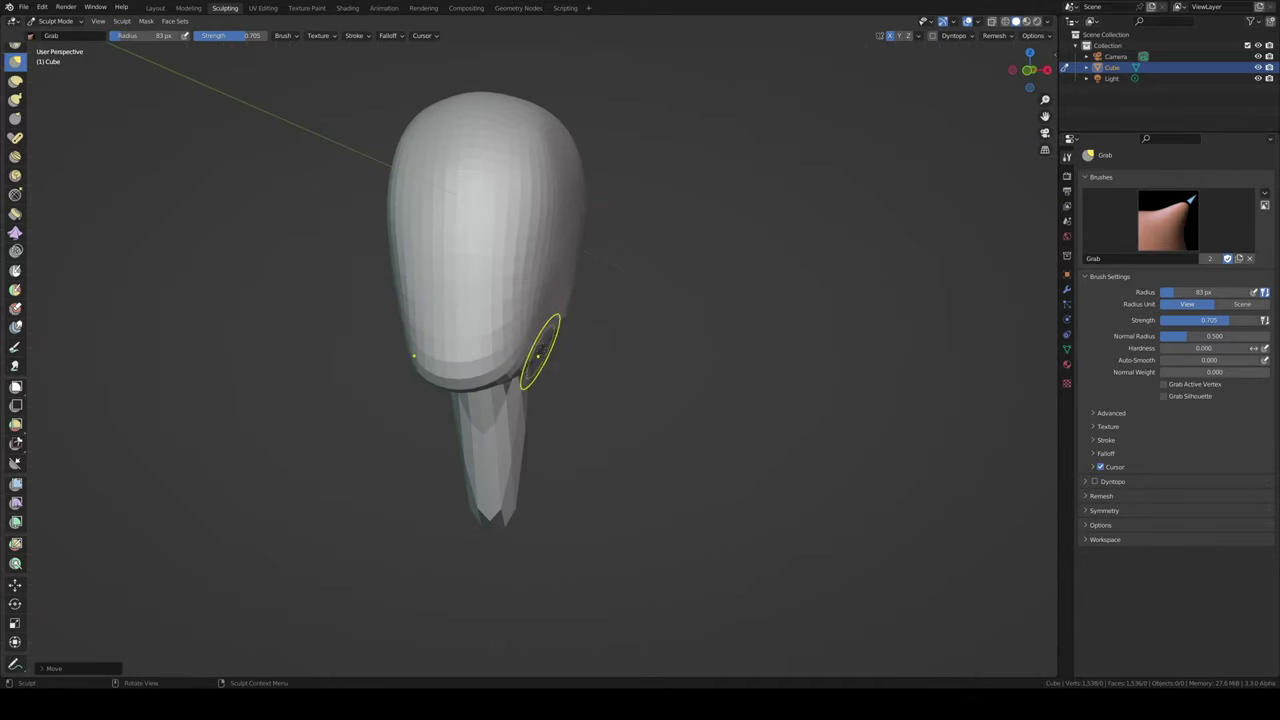
click(15, 283)
key(ctrl+s)
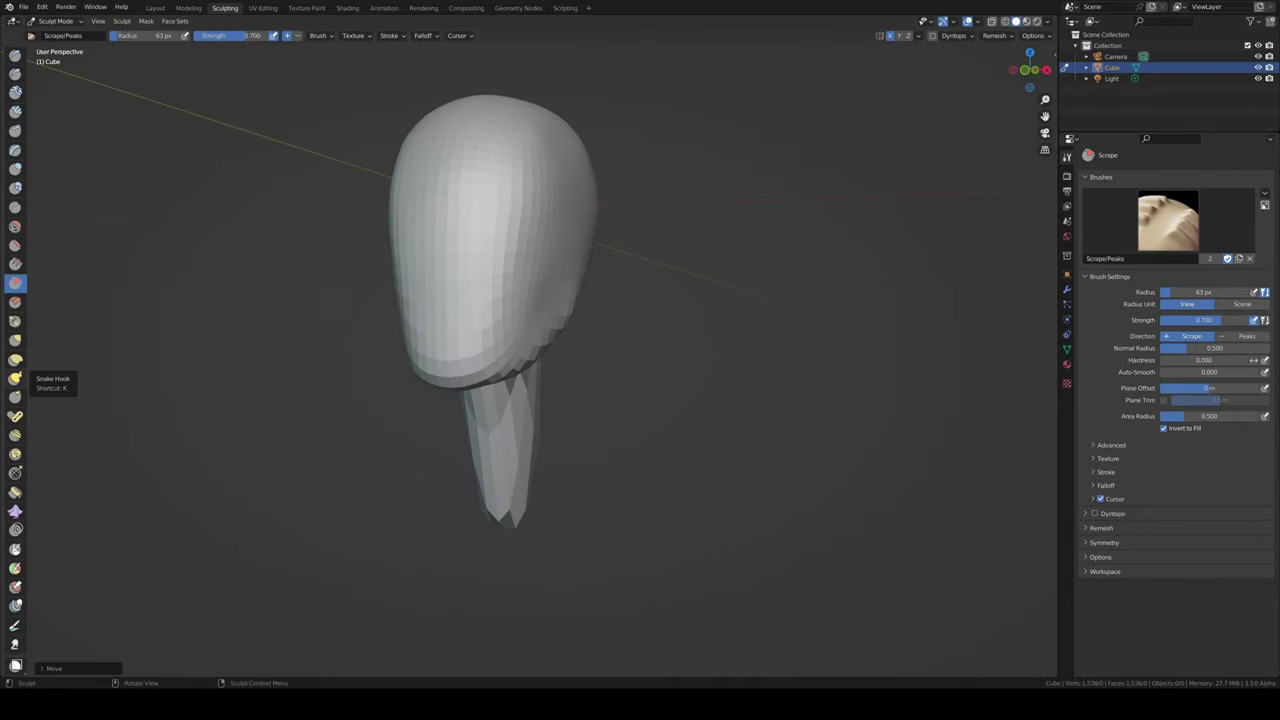
- Carve eye sockets and pull out a nose with Draw Sharp and Grab from front and side views
middle_drag(525, 283, 545, 281)
key(KP_1)
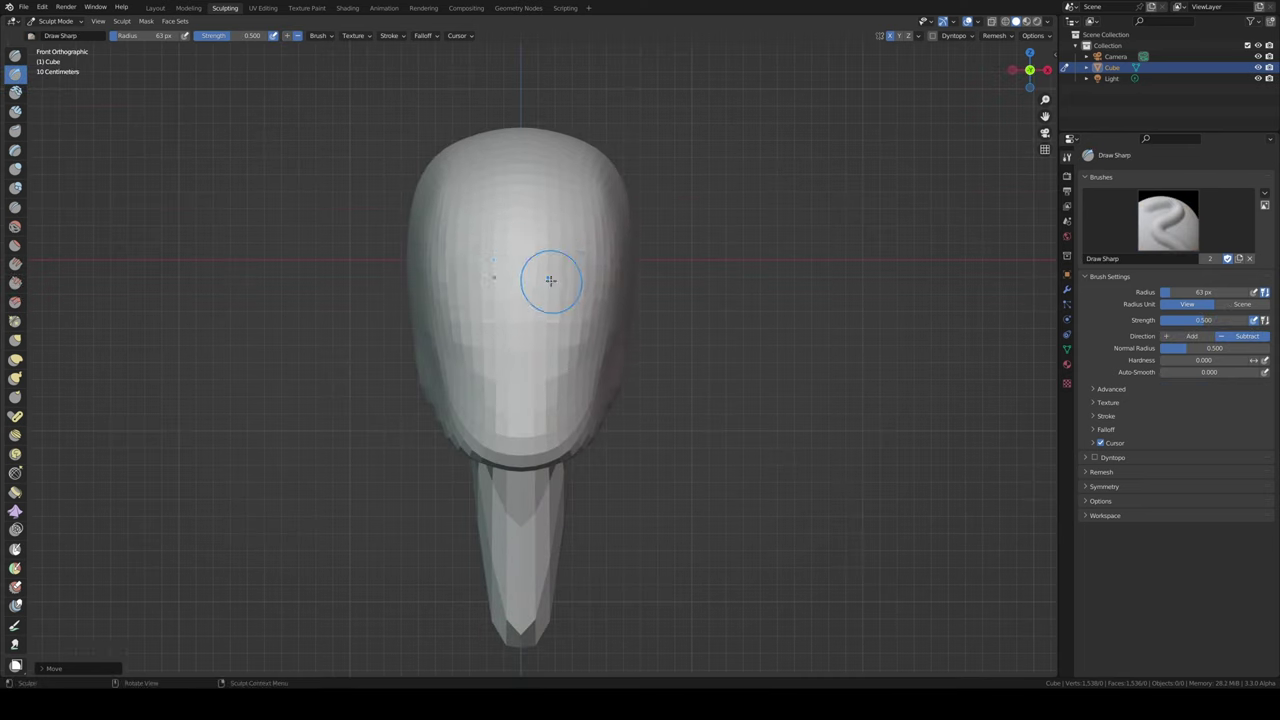
key(KP_3)
key(g)
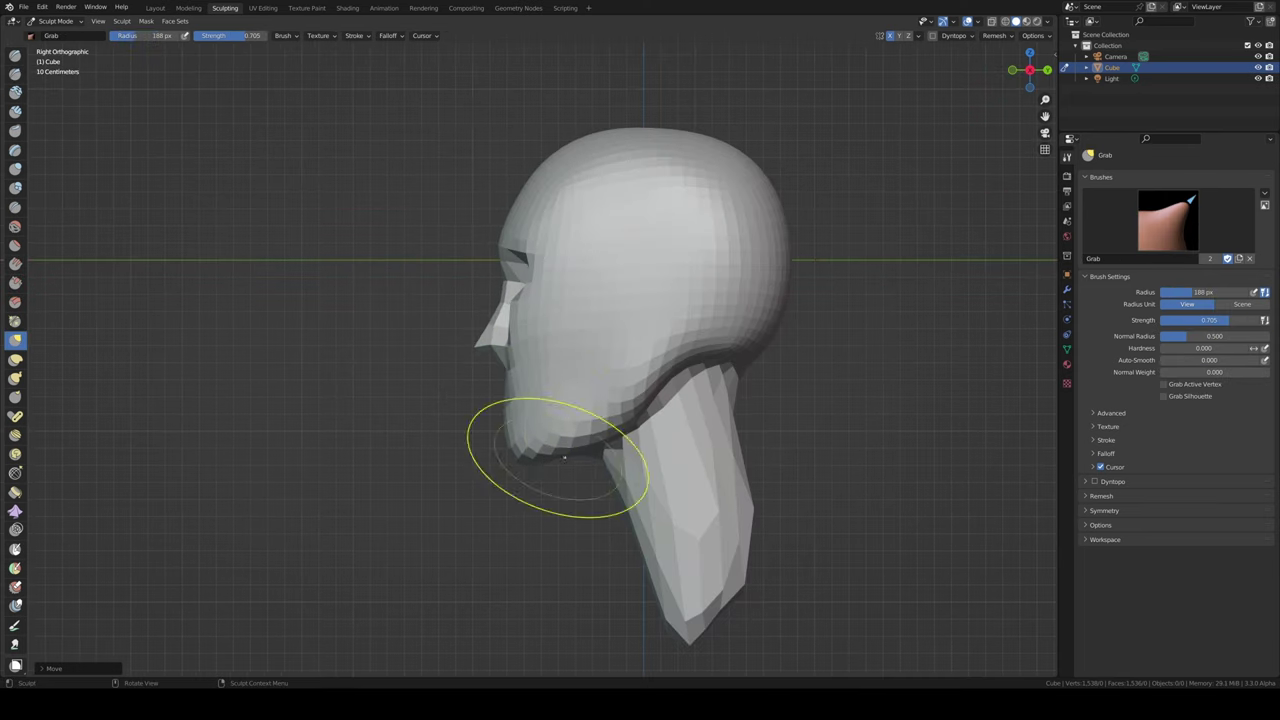
mouse_move(564, 457)
middle_down()
mouse_move(651, 471)
mouse_move(537, 406)
mouse_move(525, 309)
middle_up()
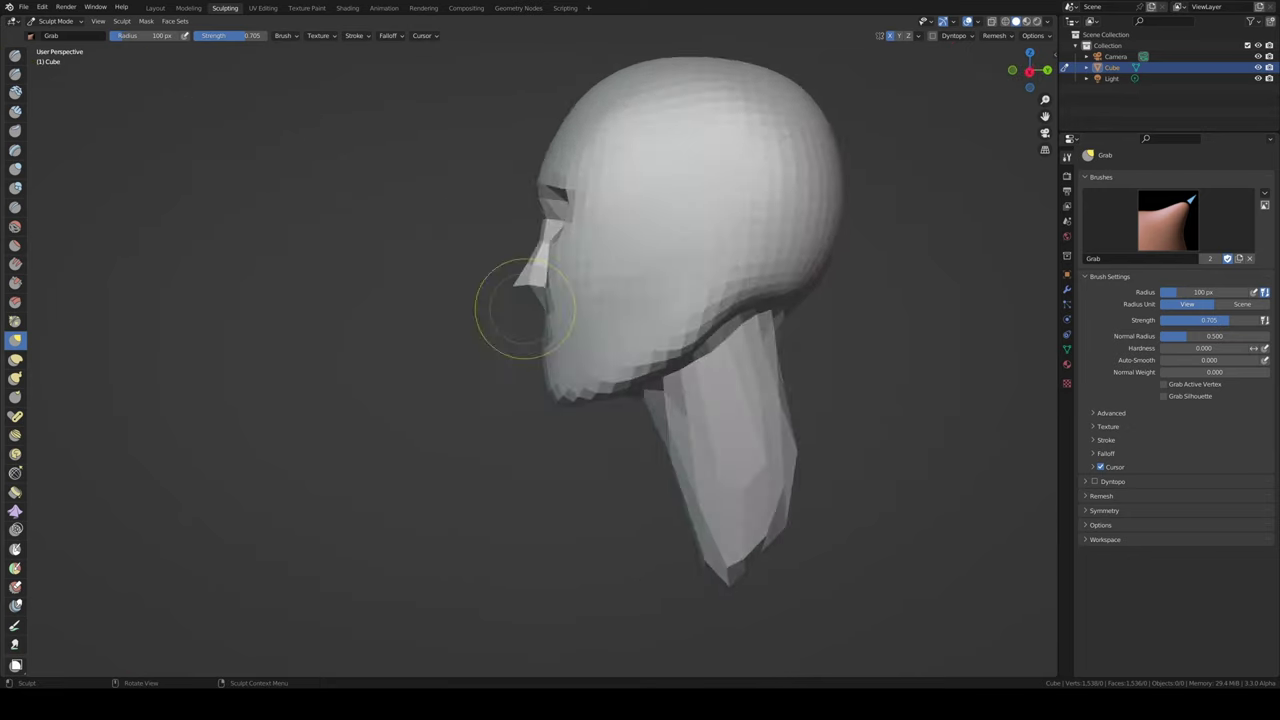
key(KP_3)
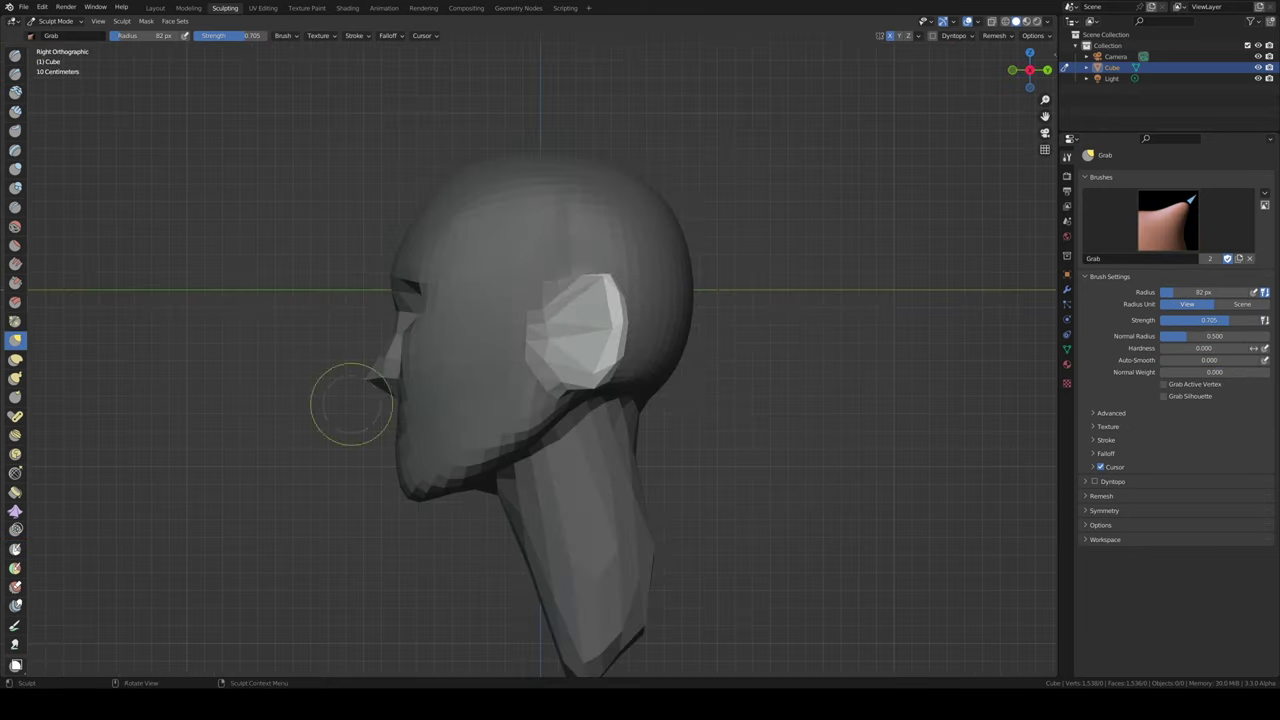
mouse_move(351, 404)
middle_down()
mouse_move(408, 337)
mouse_move(628, 315)
middle_up()
key(KP_3)
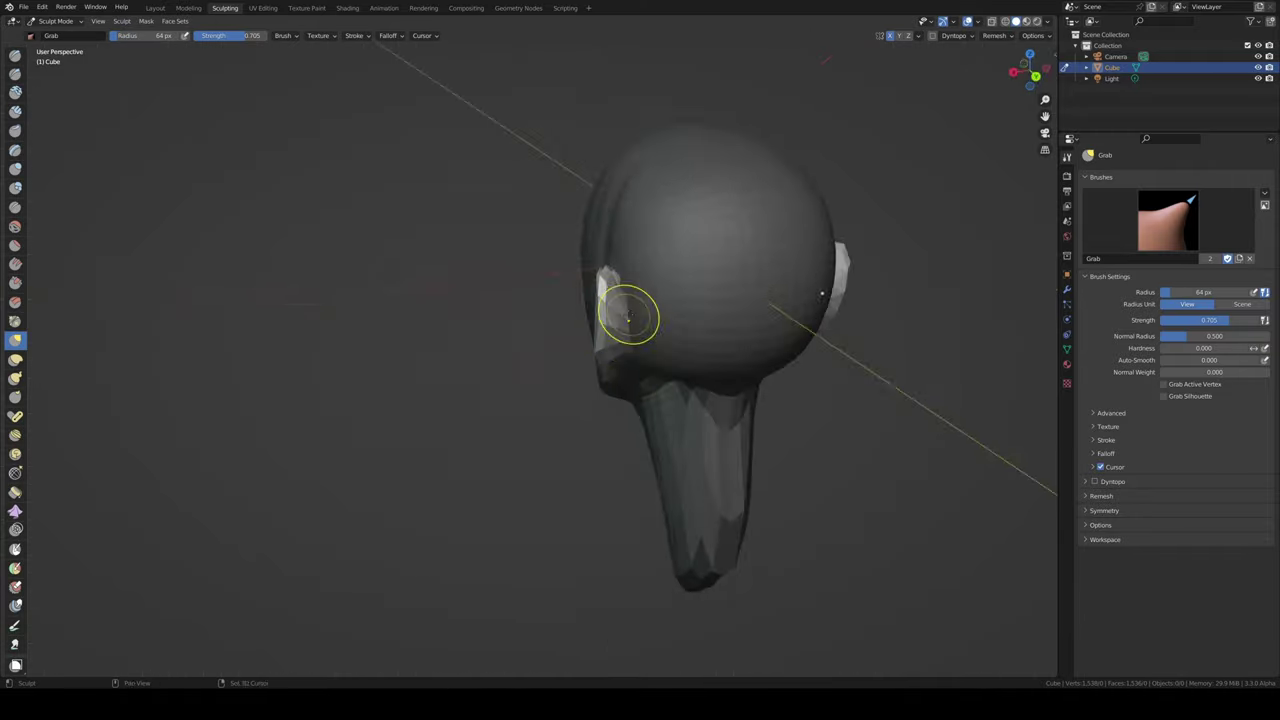
- Block out the ears and jaw with Clay Strips and a smaller Grab brush
key(KP_1)
mouse_move(620, 180)
middle_down()
mouse_move(607, 356)
mouse_move(560, 320)
mouse_move(561, 282)
mouse_move(472, 374)
mouse_move(543, 306)
mouse_move(514, 371)
mouse_move(459, 297)
mouse_move(466, 286)
middle_up()
key(KP_3)
key(c)
key(g)
- Set the voxel size and voxel remesh the head into a denser surface
key(r)
key(ctrl+r)
key(KP_1)
click(995, 35)
click(923, 208)
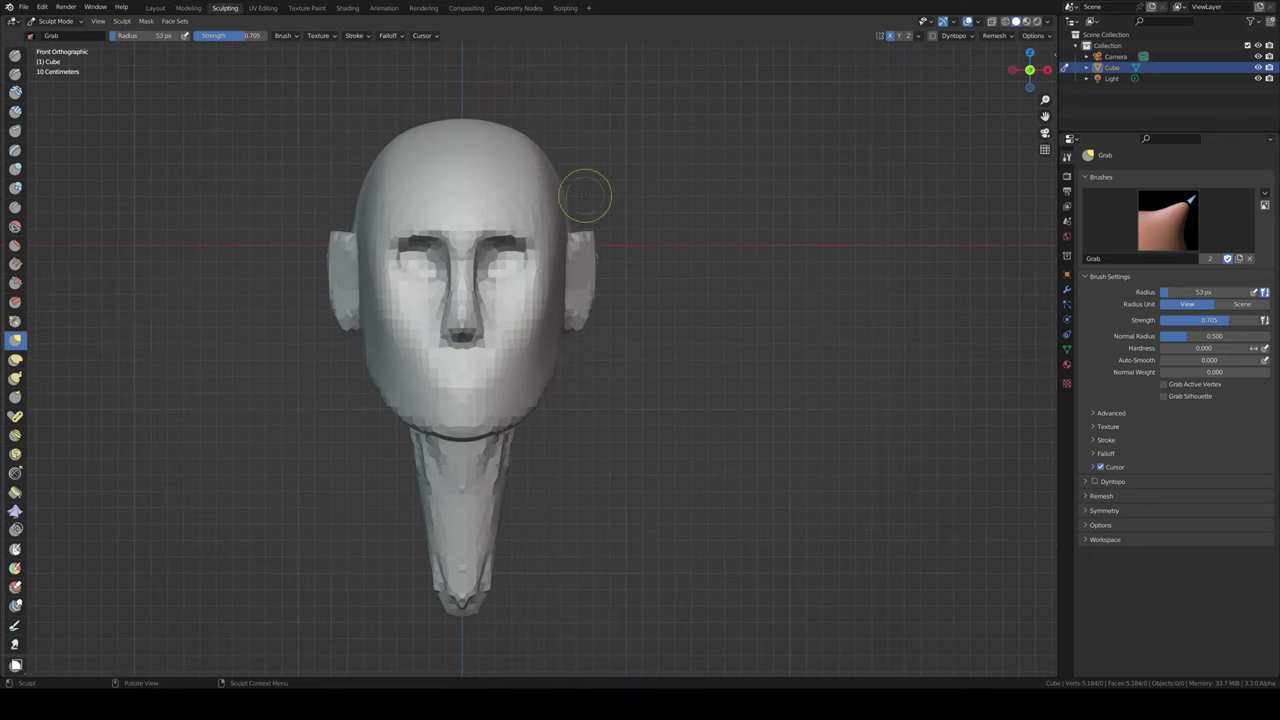
- Widen the neck base into rounded shoulders with the Inflate and Grab brushes
mouse_move(585, 195)
middle_down()
mouse_move(471, 457)
mouse_move(657, 591)
mouse_move(765, 418)
mouse_move(700, 274)
mouse_move(640, 390)
middle_up()
scroll(765, 418, up, 5)
key(i)
scroll(640, 390, down, 3)
key(KP_1)
key(g)
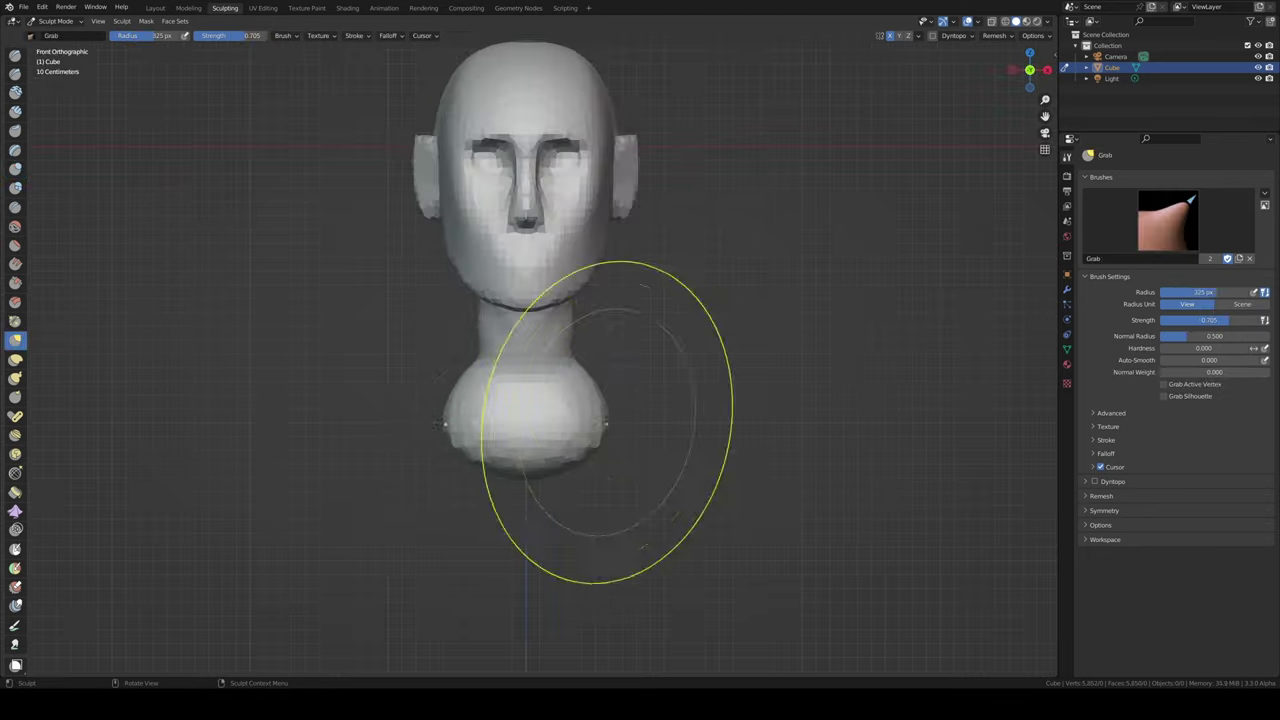
key(KP_3)
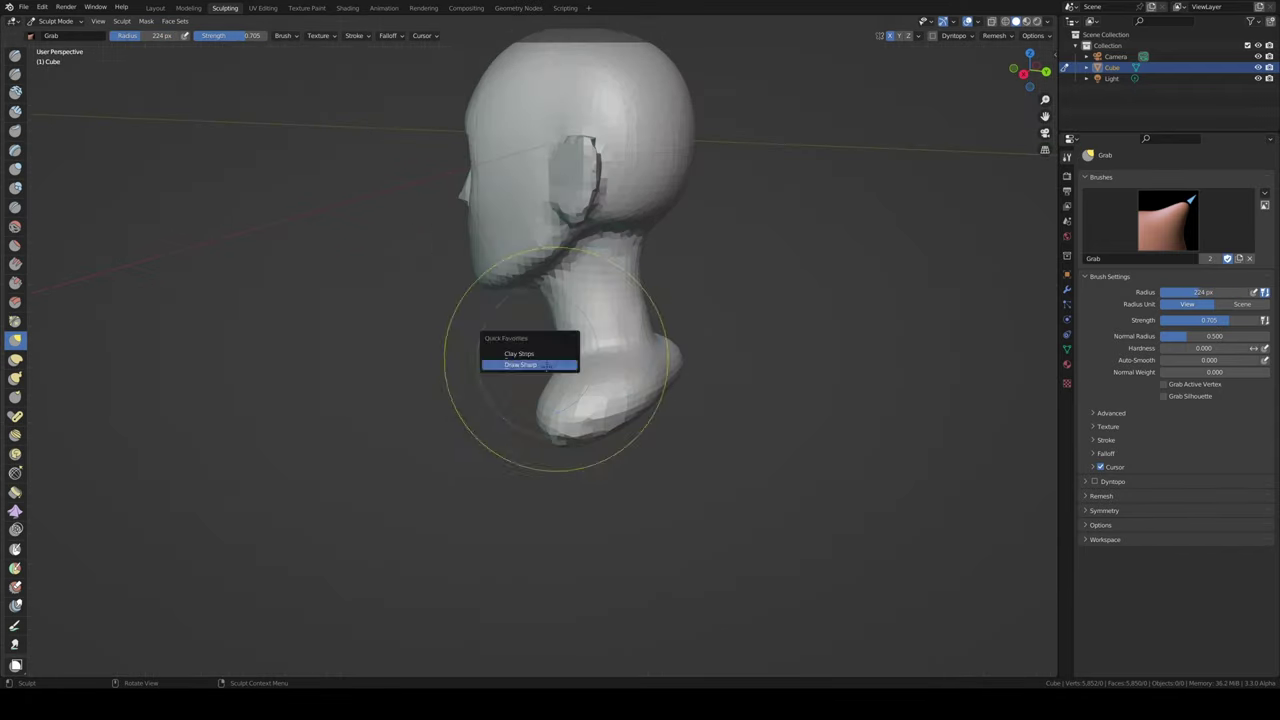
- Shape the lips and cheeks with Clay Strips picked from Quick Favorites
middle_drag(601, 309, 483, 377)
scroll(514, 357, up, 2)
scroll(514, 357, up, 2)
key(KP_1)
mouse_move(562, 379)
middle_down()
mouse_move(480, 345)
mouse_move(483, 372)
mouse_move(540, 366)
mouse_move(629, 400)
mouse_move(630, 472)
mouse_move(14, 316)
middle_up()
key(shift+space)
click(480, 348)
- Define the closed eyelids and brow ridge with Draw Sharp, Grab and Clay Strips
key(shift+space)
key(g)
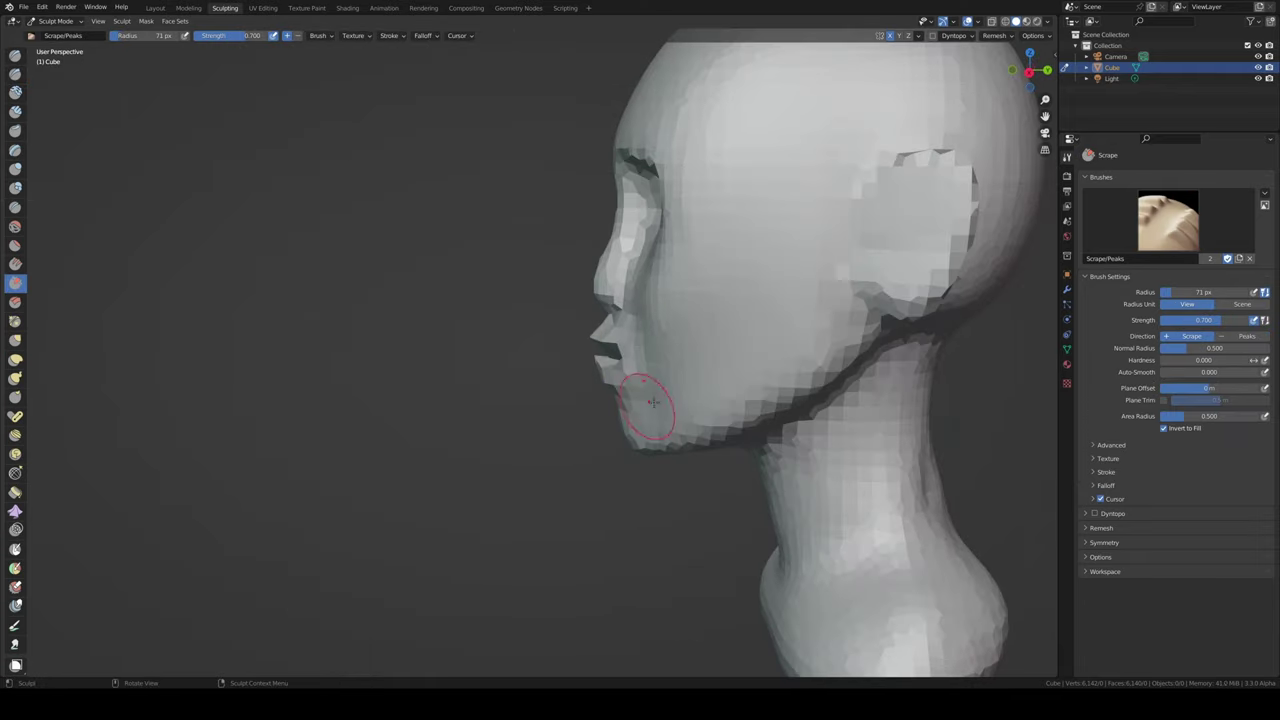
key(g)
mouse_move(652, 403)
middle_down()
mouse_move(480, 380)
mouse_move(560, 385)
mouse_move(597, 367)
mouse_move(686, 386)
mouse_move(750, 350)
mouse_move(812, 261)
mouse_move(706, 226)
mouse_move(740, 245)
middle_up()
key(c)
key(g)
key(KP_3)
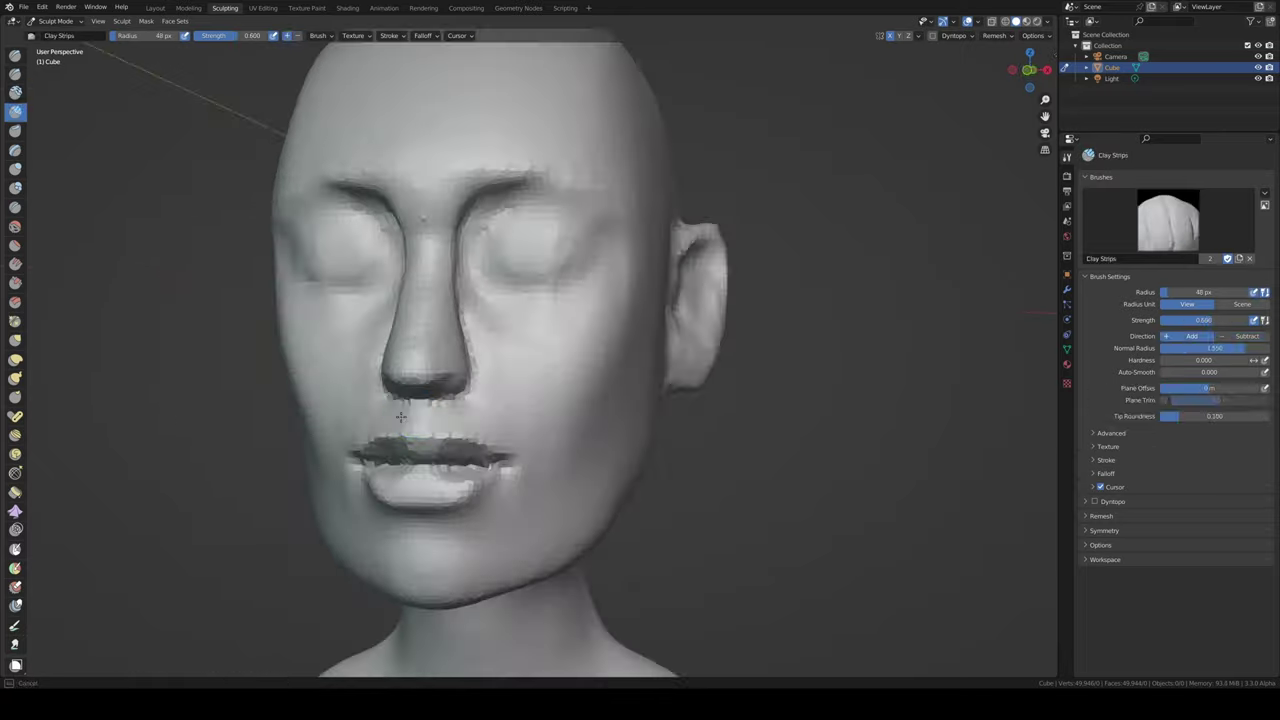
- Pull the jaw and cheek into a cleaner shape with Grab in right orthographic view
scroll(455, 297, down, 2)
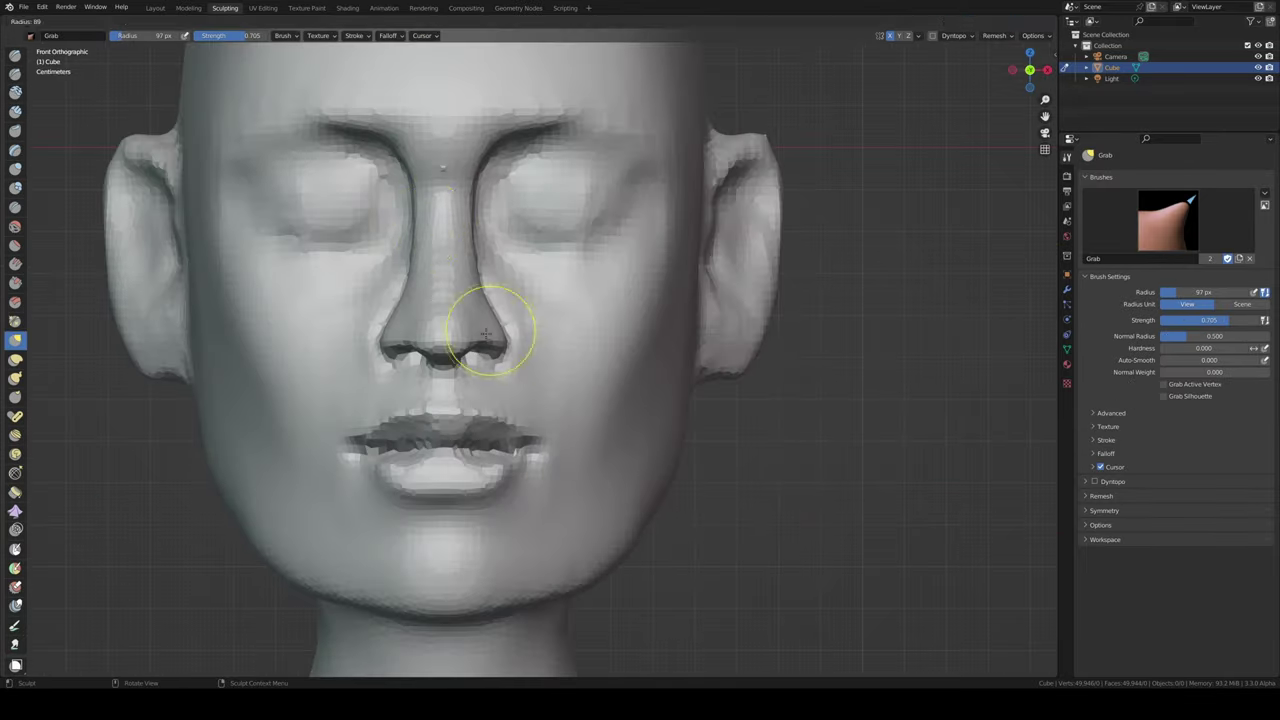
middle_drag(488, 293, 515, 224)
key(q)
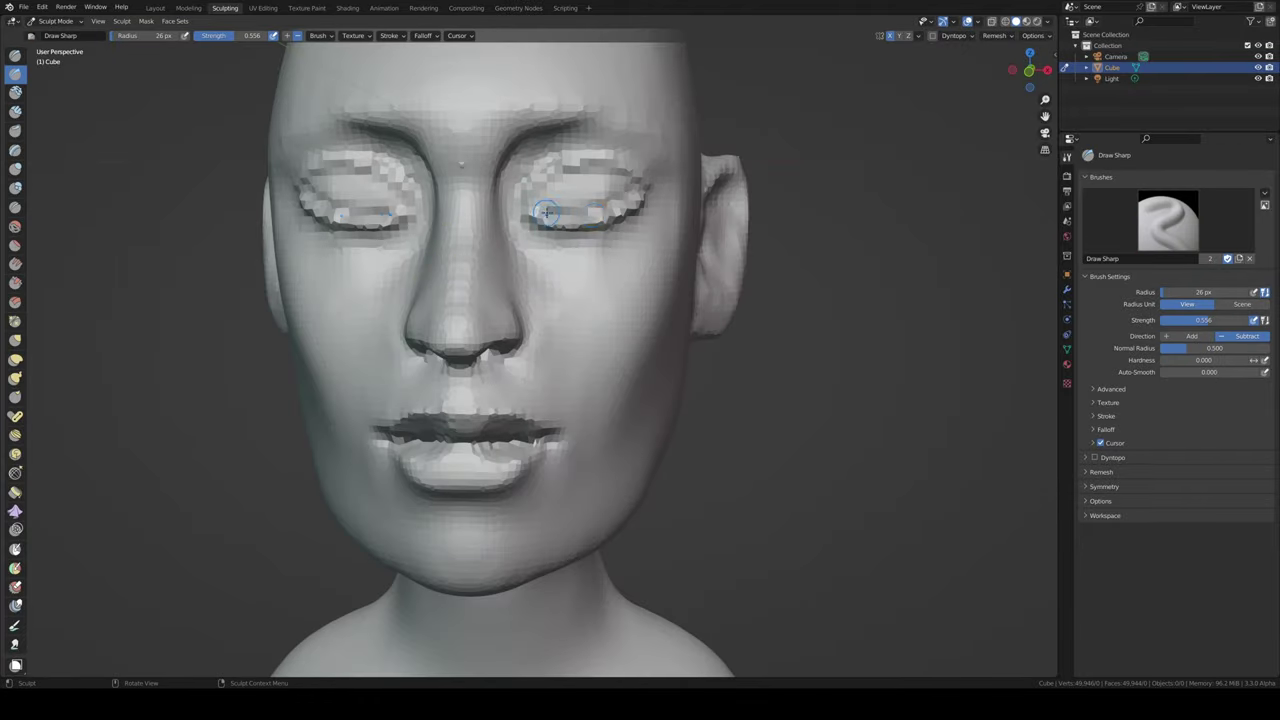
middle_drag(575, 162, 598, 150)
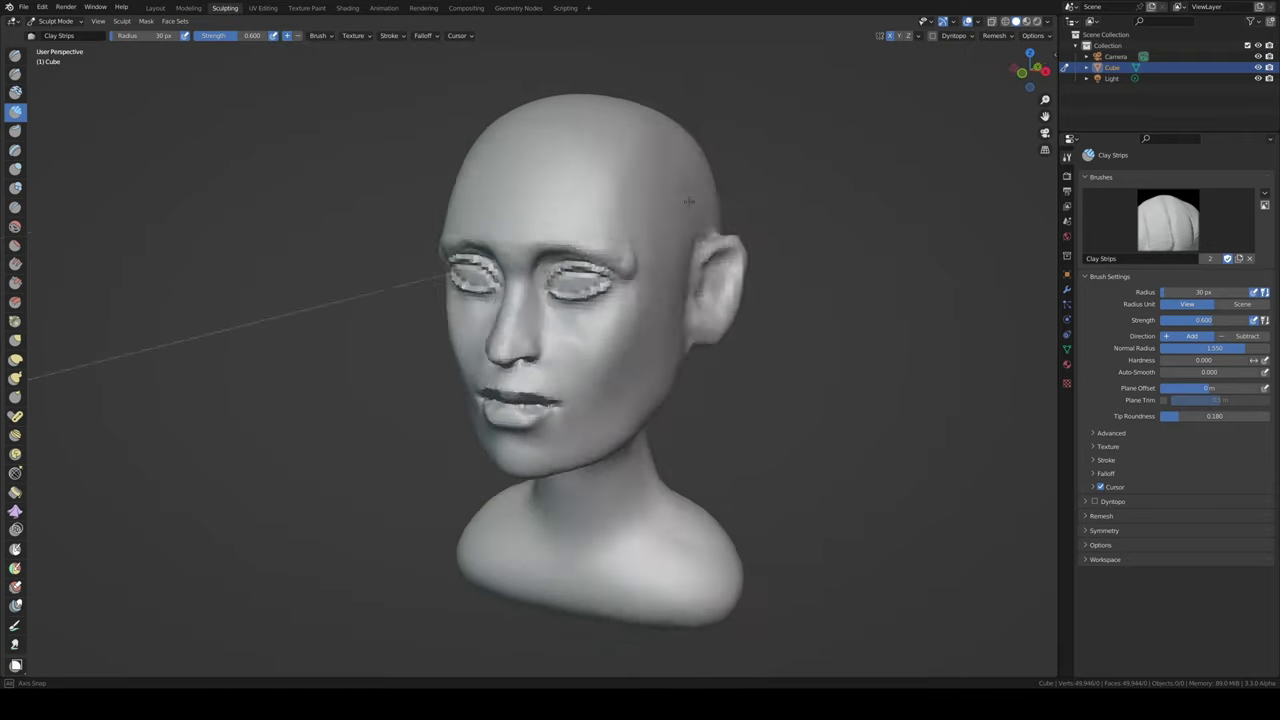
middle_drag(462, 168, 697, 288)
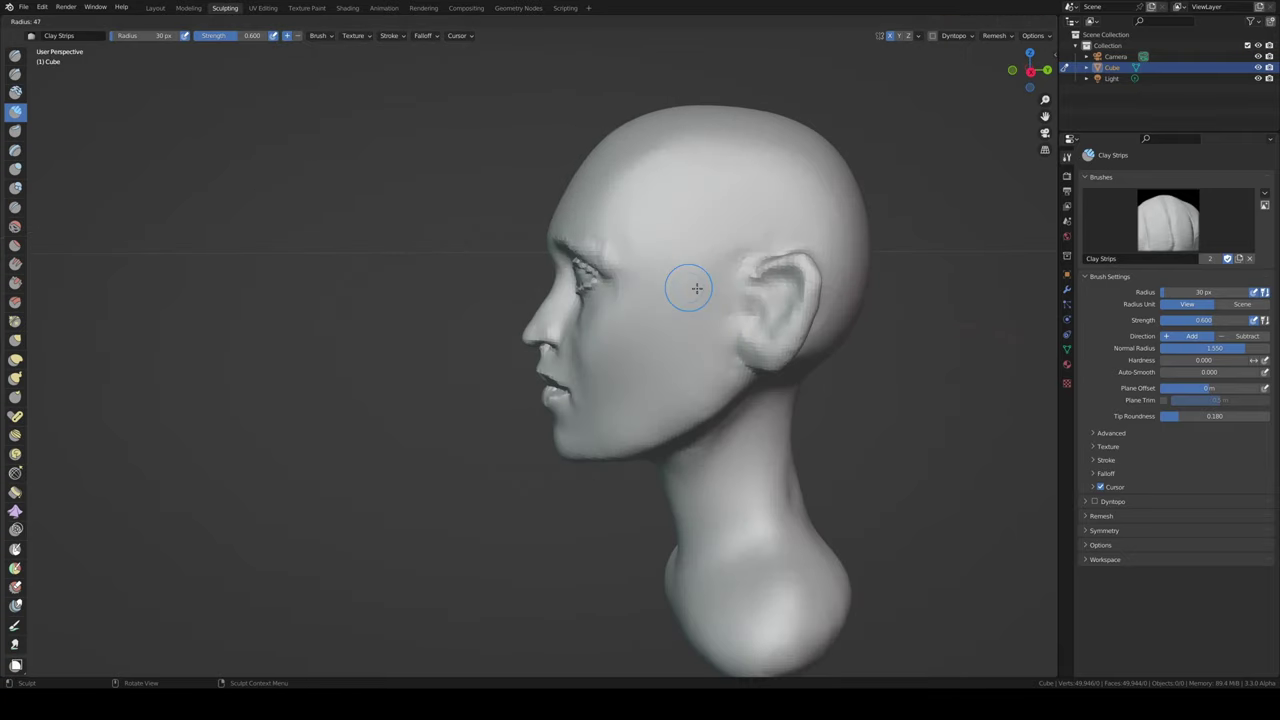
key(KP_3)
key(g)
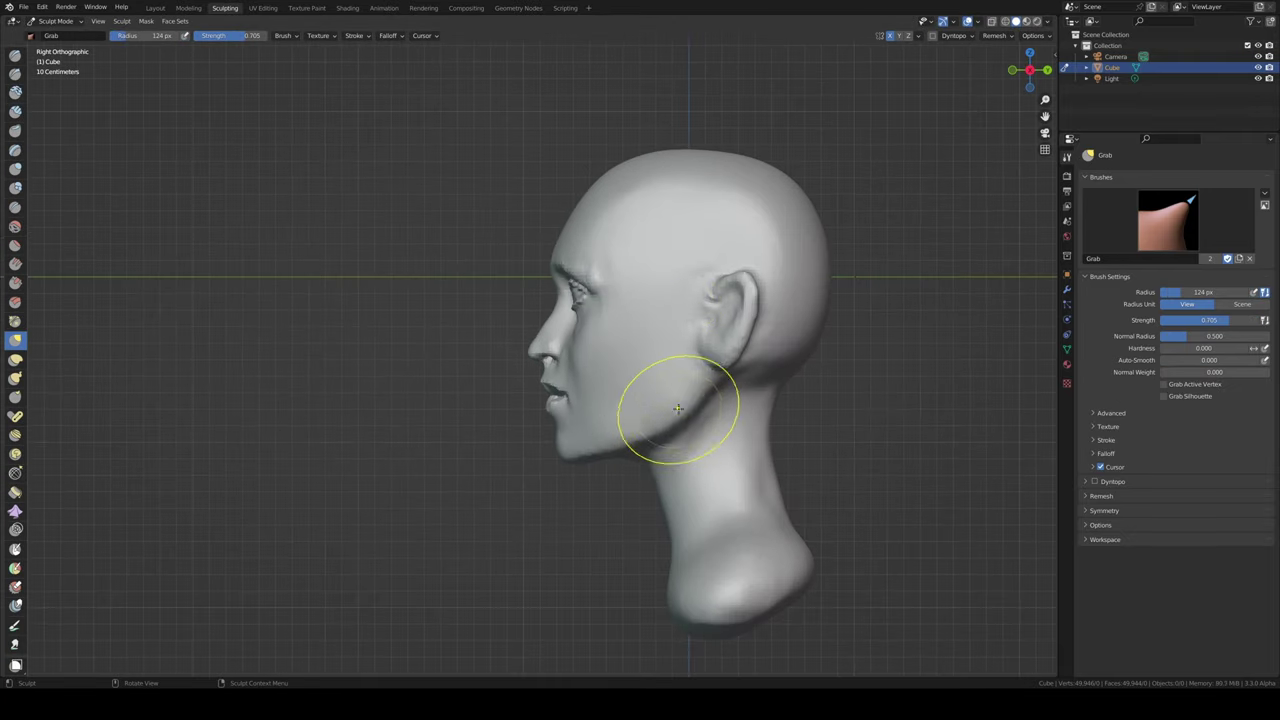
ctrl+middle_drag(678, 408, 678, 440)
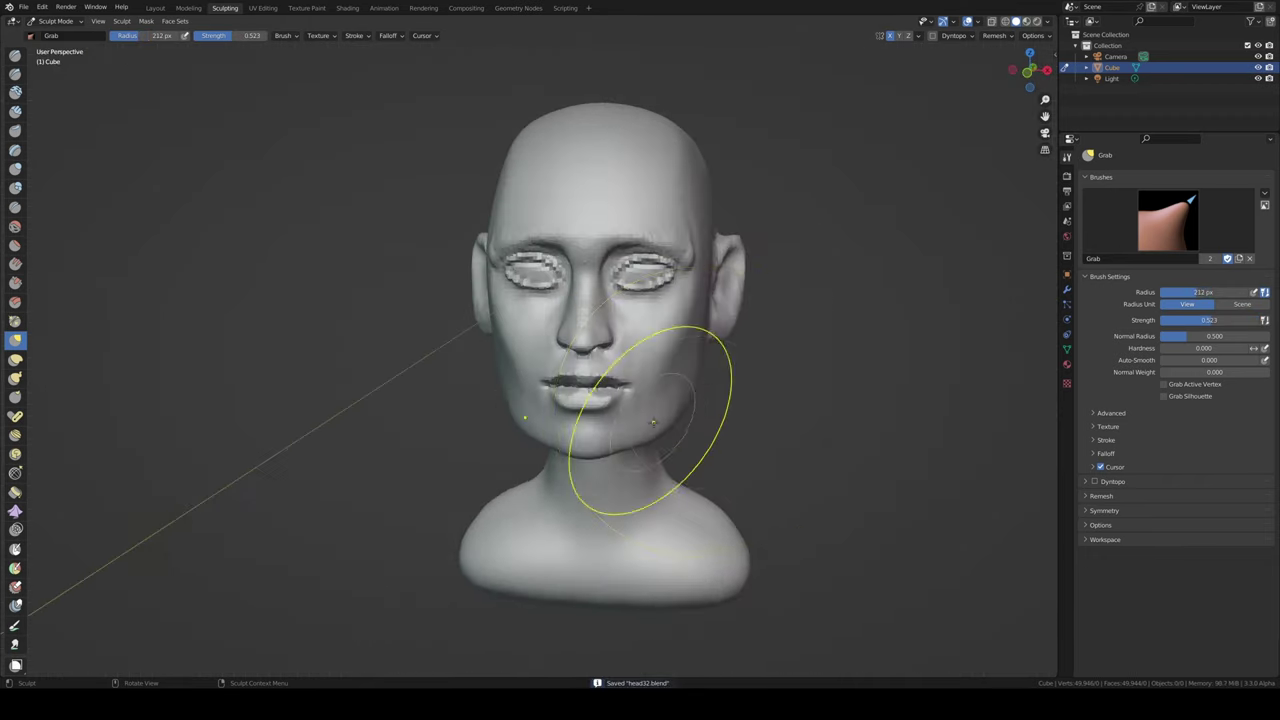
- Reshape the underside of the chin with the Fill/Deepen and Grab brushes
middle_drag(820, 330, 714, 329)
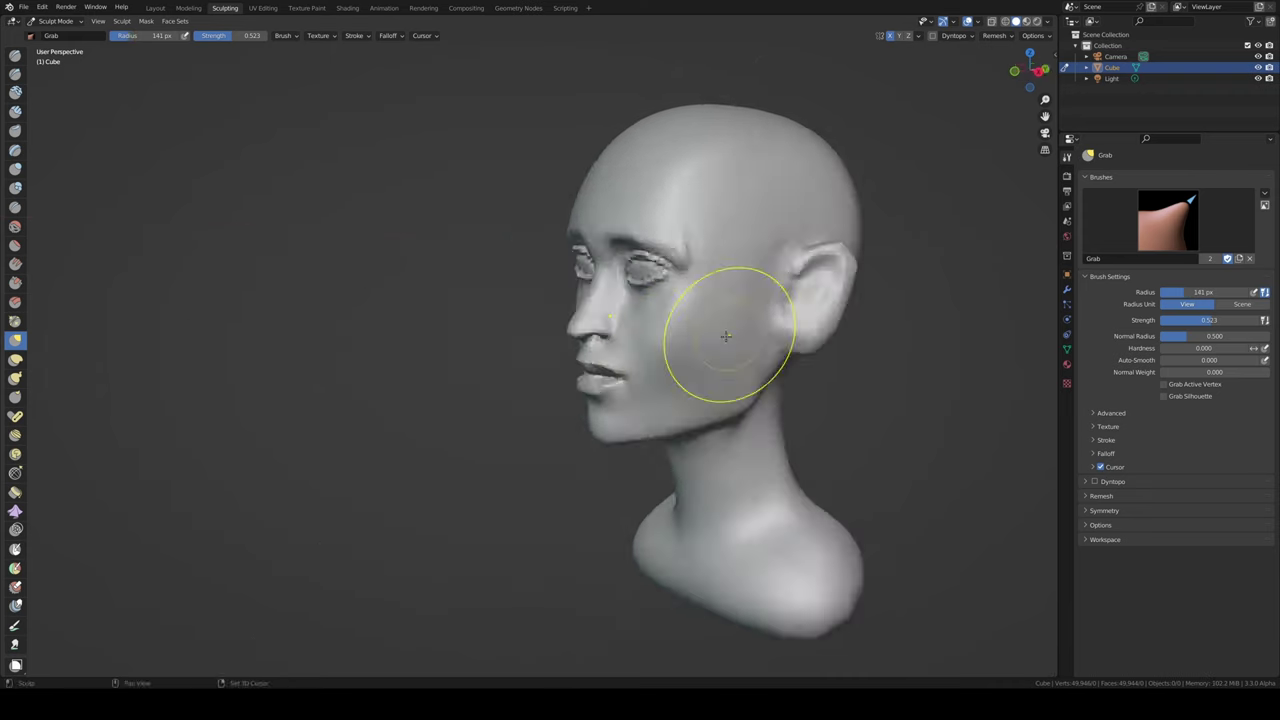
click(15, 263)
middle_drag(725, 245, 863, 172)
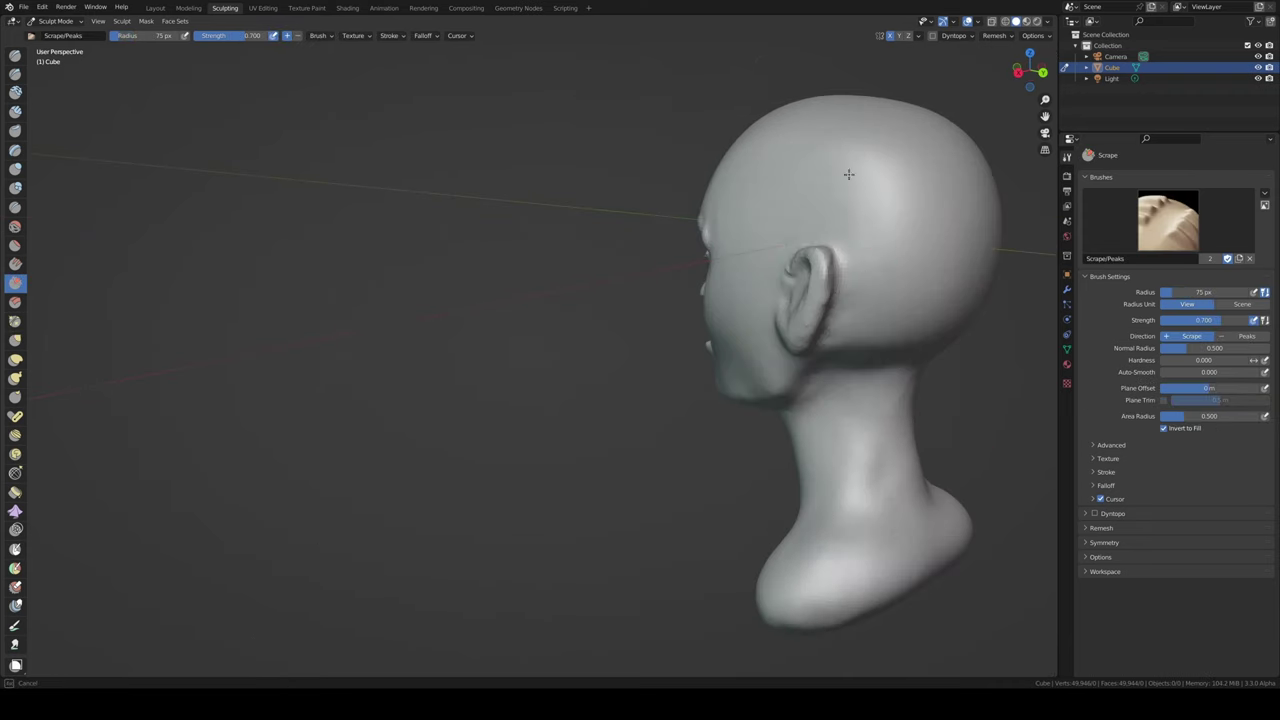
key(g)
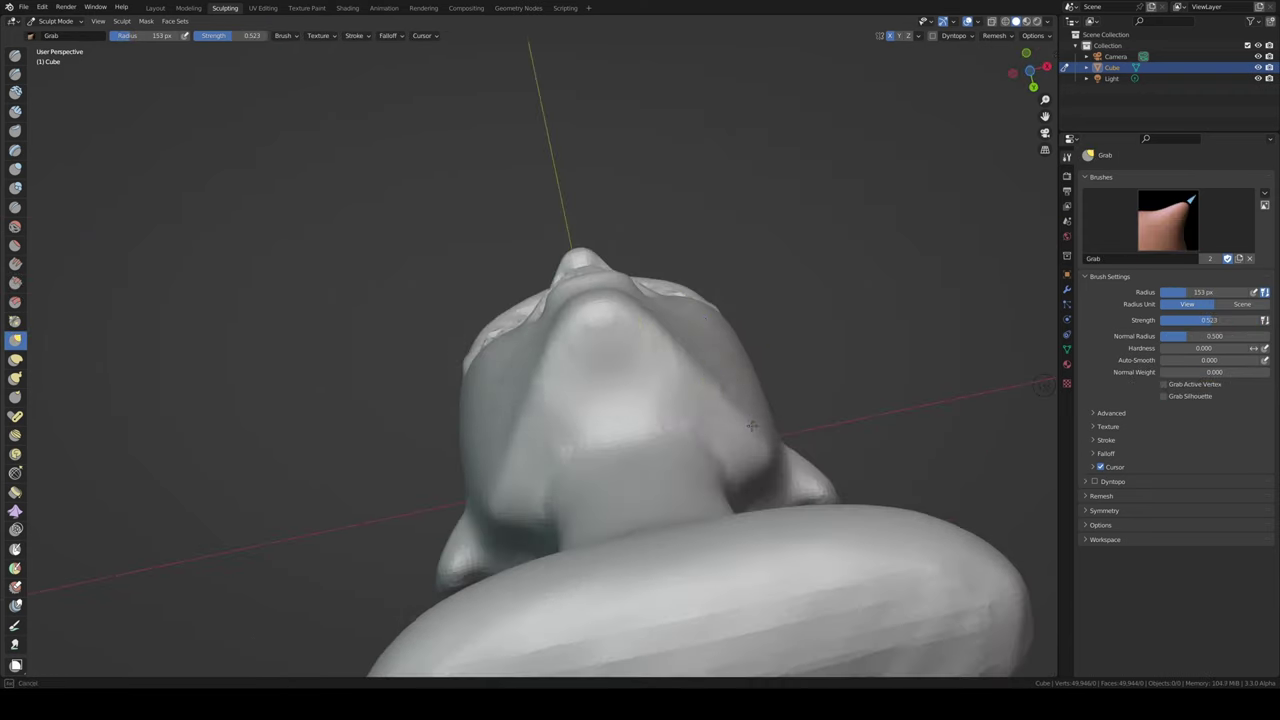
mouse_move(752, 426)
middle_down()
mouse_move(743, 362)
mouse_move(600, 423)
mouse_move(500, 386)
mouse_move(620, 438)
middle_up()
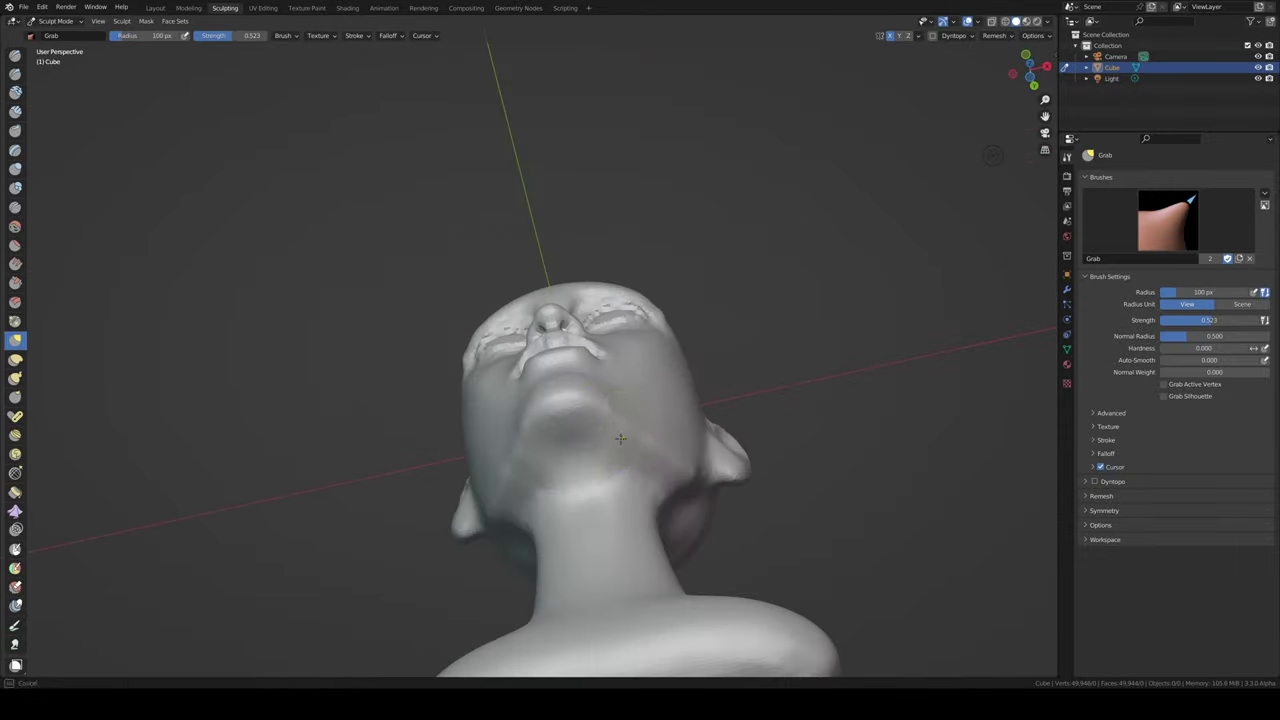
- Reshape the jaw from the front with Grab at a 162 px brush radius
key(KP_1)
middle_drag(624, 502, 633, 494)
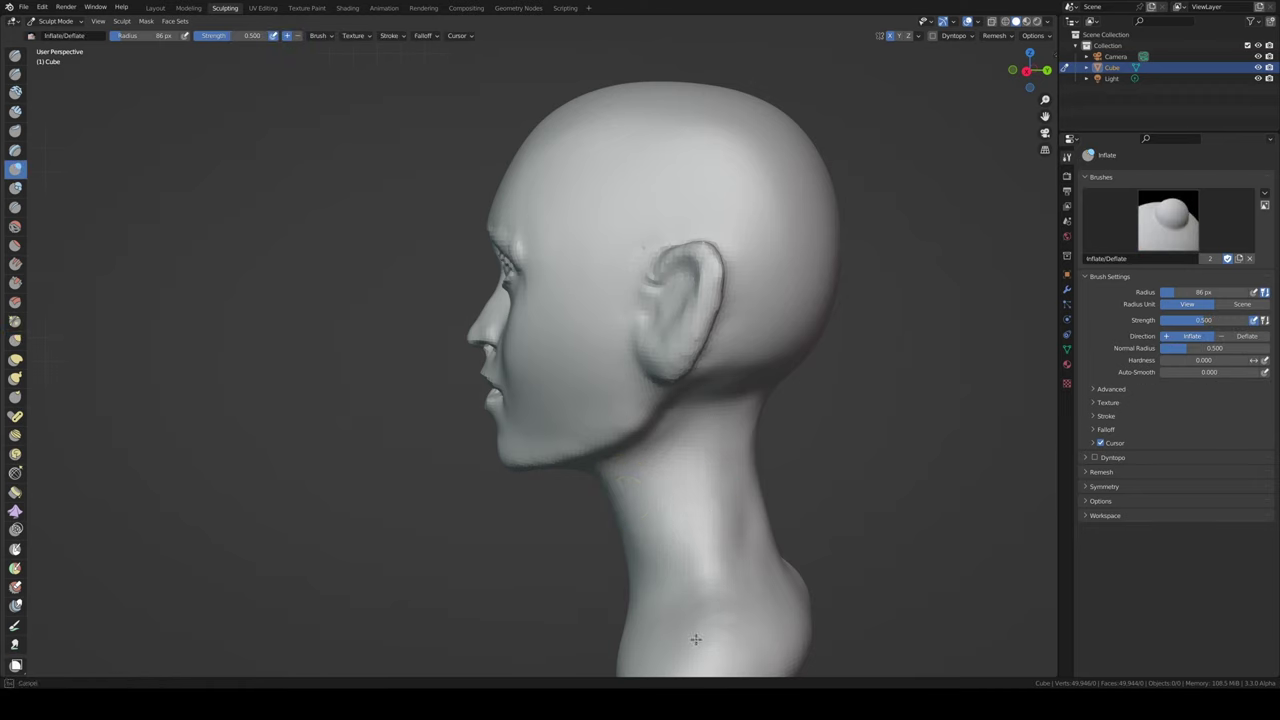
key(KP_1)
key(g)
mouse_move(600, 246)
middle_down()
mouse_move(705, 328)
mouse_move(650, 285)
mouse_move(629, 329)
mouse_move(543, 266)
middle_up()
key(f)
key(KP_1)
- Sculpt the ear's inner folds with Clay Strips at a 94 px radius
key(c)
key(KP_3)
key(f)
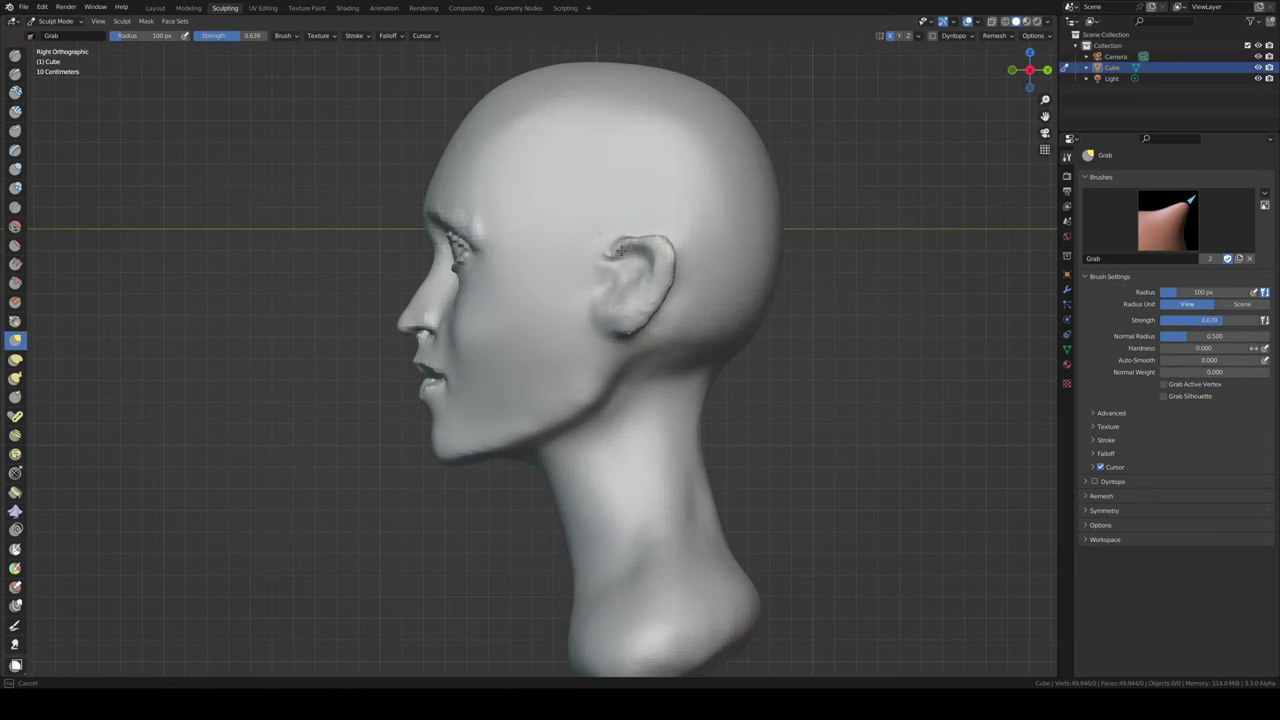
mouse_move(622, 246)
middle_down()
mouse_move(660, 270)
mouse_move(514, 251)
mouse_move(463, 357)
mouse_move(491, 257)
middle_up()
scroll(674, 278, up, 4)
scroll(516, 369, up, 2)
- Grab the ear outline into shape in side view, then add clay strokes across the cheek
key(g)
scroll(516, 369, down, 5)
key(KP_3)
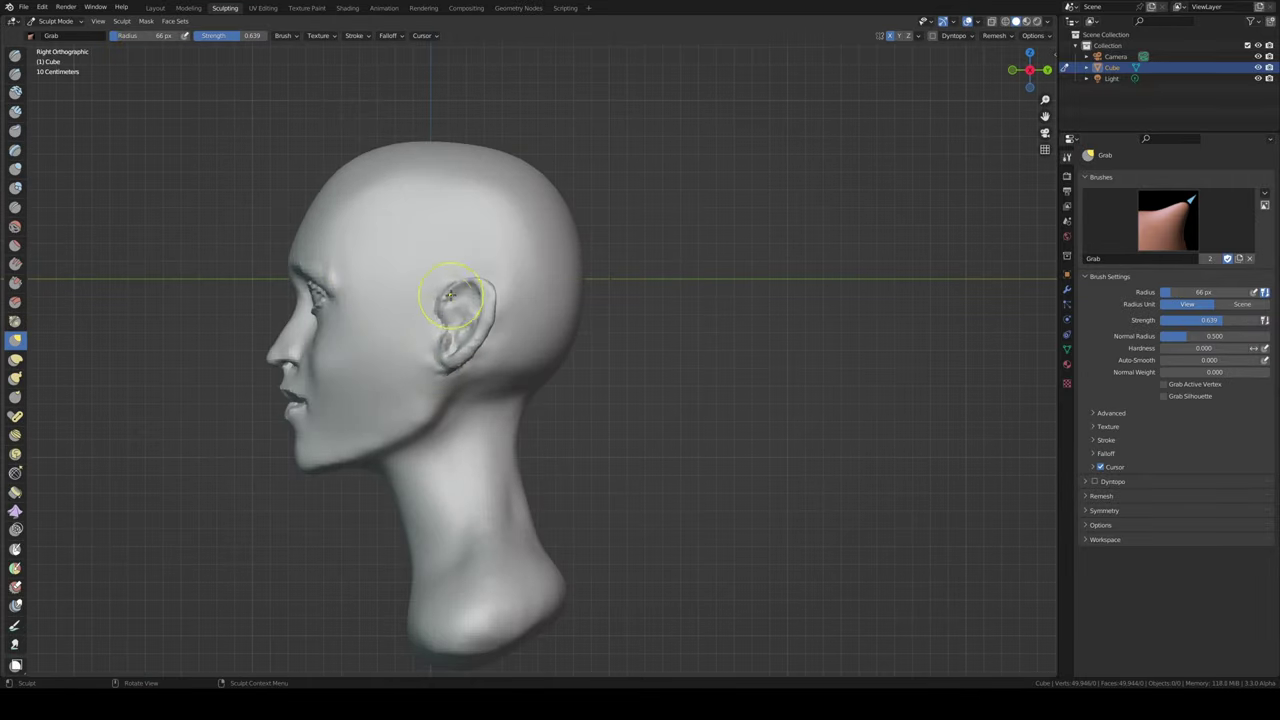
mouse_move(450, 295)
middle_down()
mouse_move(343, 286)
mouse_move(450, 300)
middle_up()
key(c)
drag(470, 290, 390, 340)
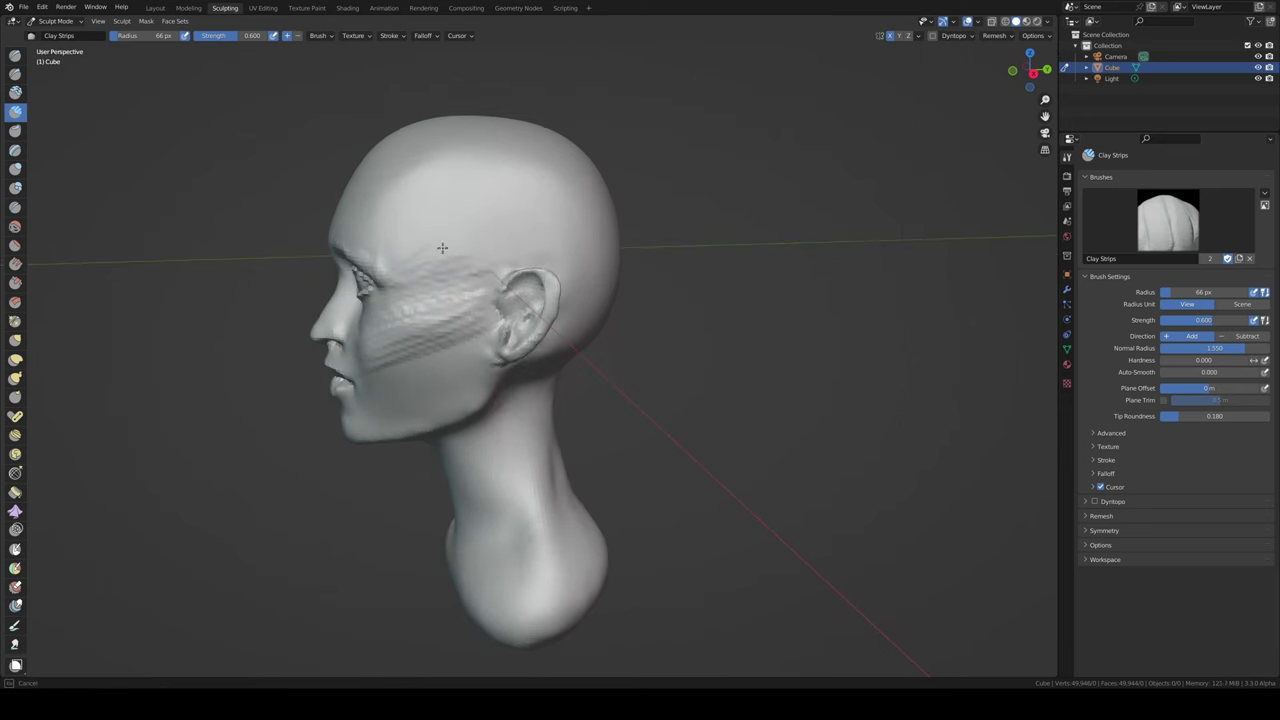
- Sharpen the brow and cheeks with the Draw Sharp brush from front views
mouse_move(522, 240)
middle_down()
mouse_move(400, 250)
mouse_move(300, 194)
middle_up()
scroll(400, 250, up, 3)
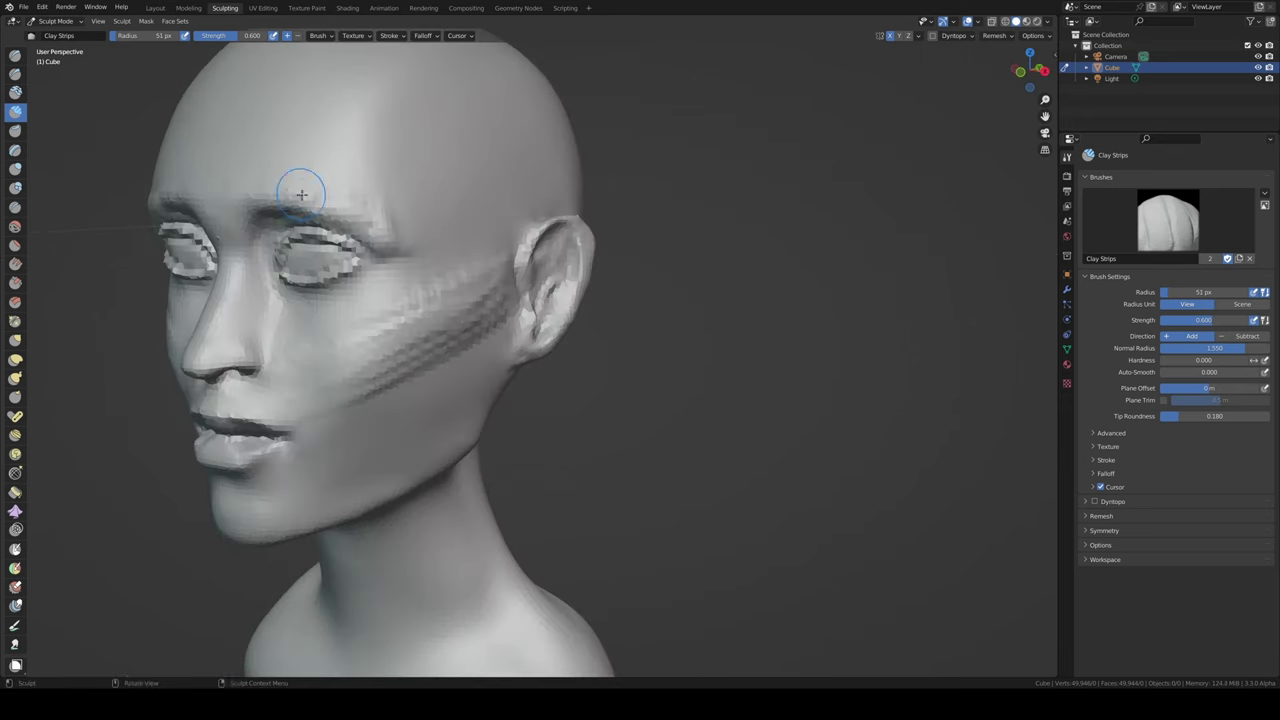
scroll(300, 194, up, 2)
middle_drag(375, 165, 300, 163)
scroll(300, 163, down, 2)
key(shift+d)
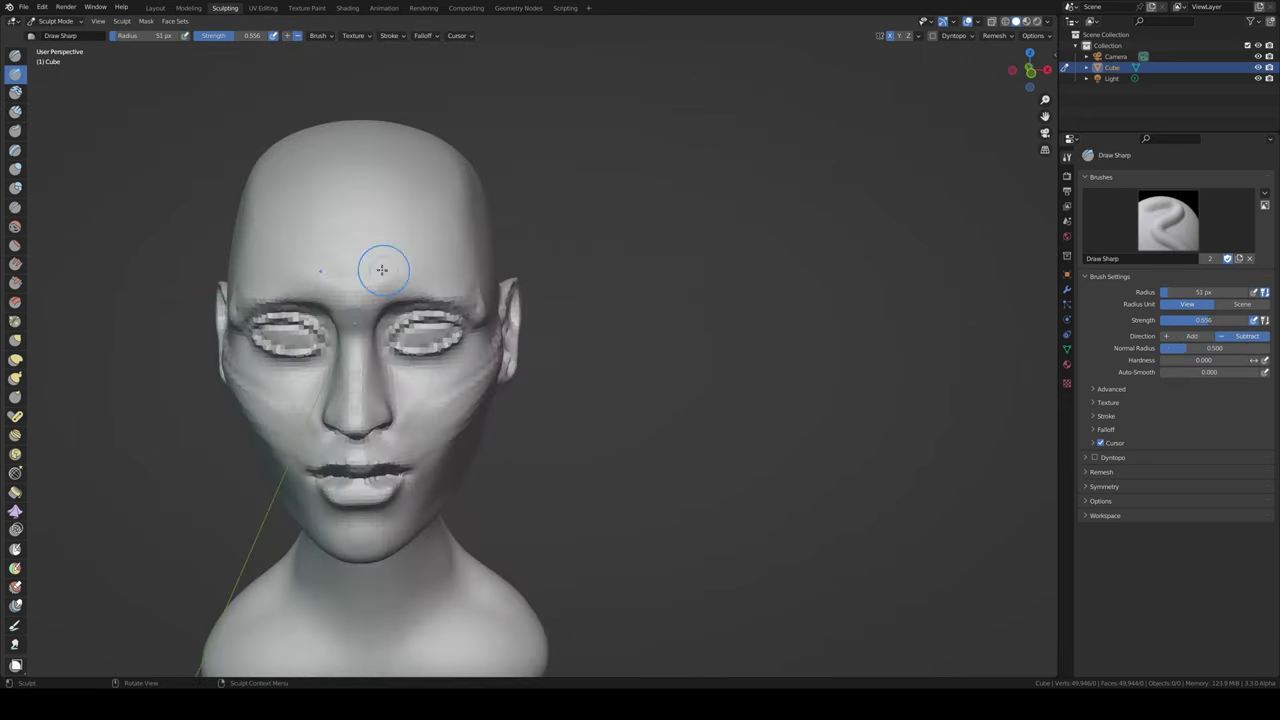
middle_drag(405, 230, 431, 220)
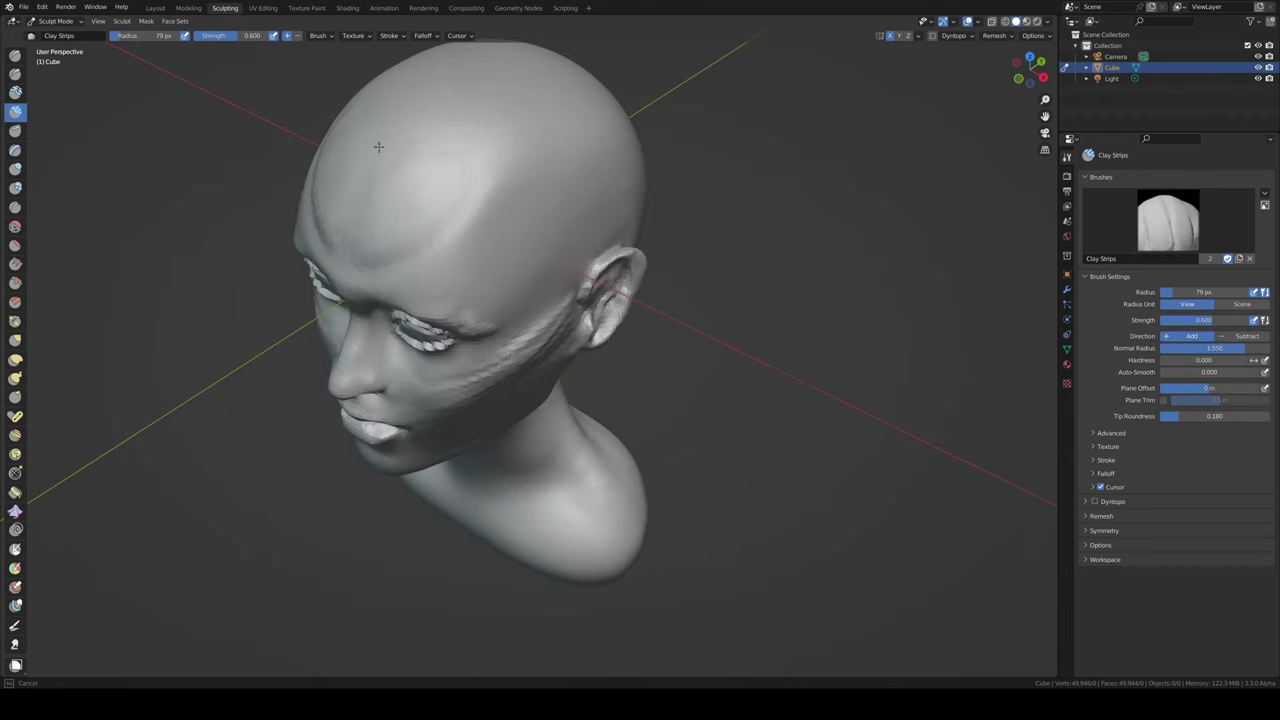
mouse_move(378, 147)
middle_down()
mouse_move(450, 170)
mouse_move(520, 300)
middle_up()
scroll(520, 300, down, 1)
- Reshape the nose tip, nostrils and neck tendons with Grab, then save head32.blend
key(g)
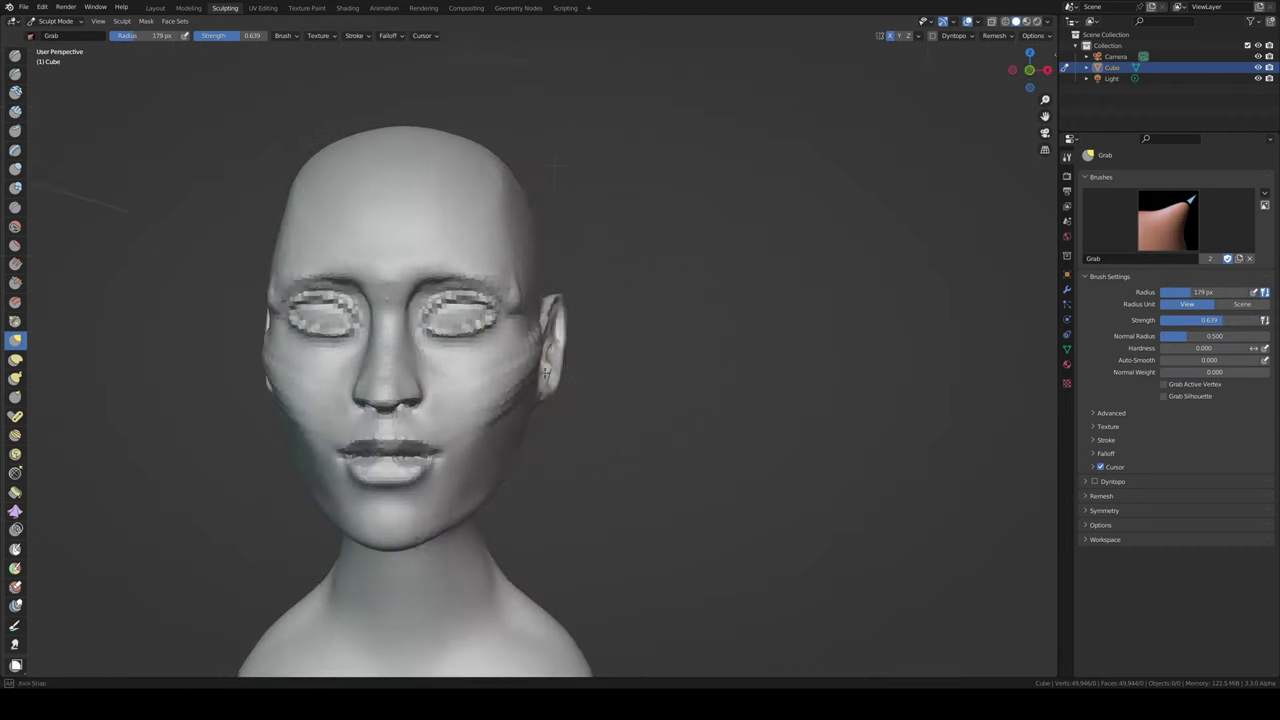
middle_drag(546, 372, 362, 380)
middle_drag(609, 326, 567, 319)
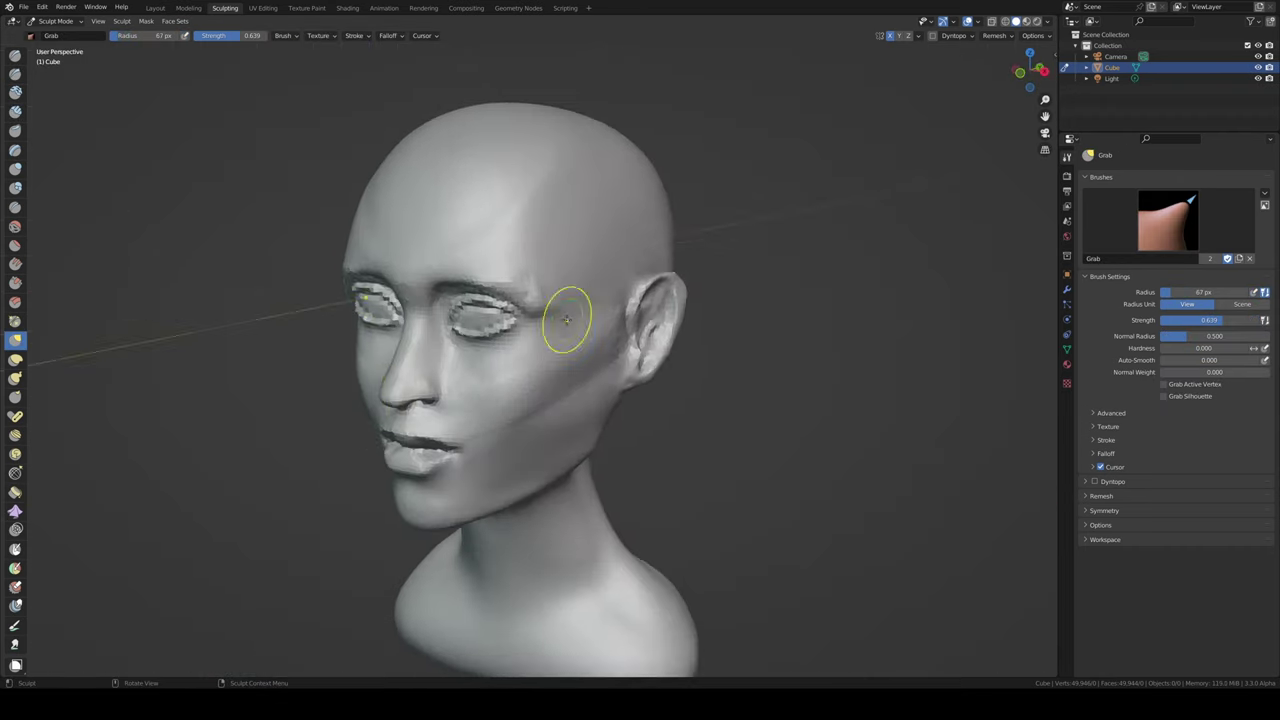
mouse_move(443, 369)
middle_down()
mouse_move(523, 363)
mouse_move(500, 390)
mouse_move(420, 405)
middle_up()
scroll(383, 428, up, 3)
scroll(383, 428, down, 3)
mouse_move(586, 400)
middle_down()
mouse_move(650, 400)
mouse_move(690, 380)
mouse_move(727, 403)
mouse_move(620, 480)
mouse_move(523, 586)
mouse_move(570, 540)
mouse_move(561, 516)
mouse_move(620, 500)
mouse_move(540, 400)
mouse_move(540, 260)
mouse_move(630, 240)
mouse_move(600, 230)
mouse_move(612, 185)
middle_up()
scroll(727, 403, up, 3)
scroll(727, 403, down, 3)
scroll(561, 516, up, 3)
scroll(536, 378, down, 3)
key(ctrl+s)
- Pick Clay Strips from Quick Favorites and frame the face in a close front view
key(g)
key(q)
click(580, 217)
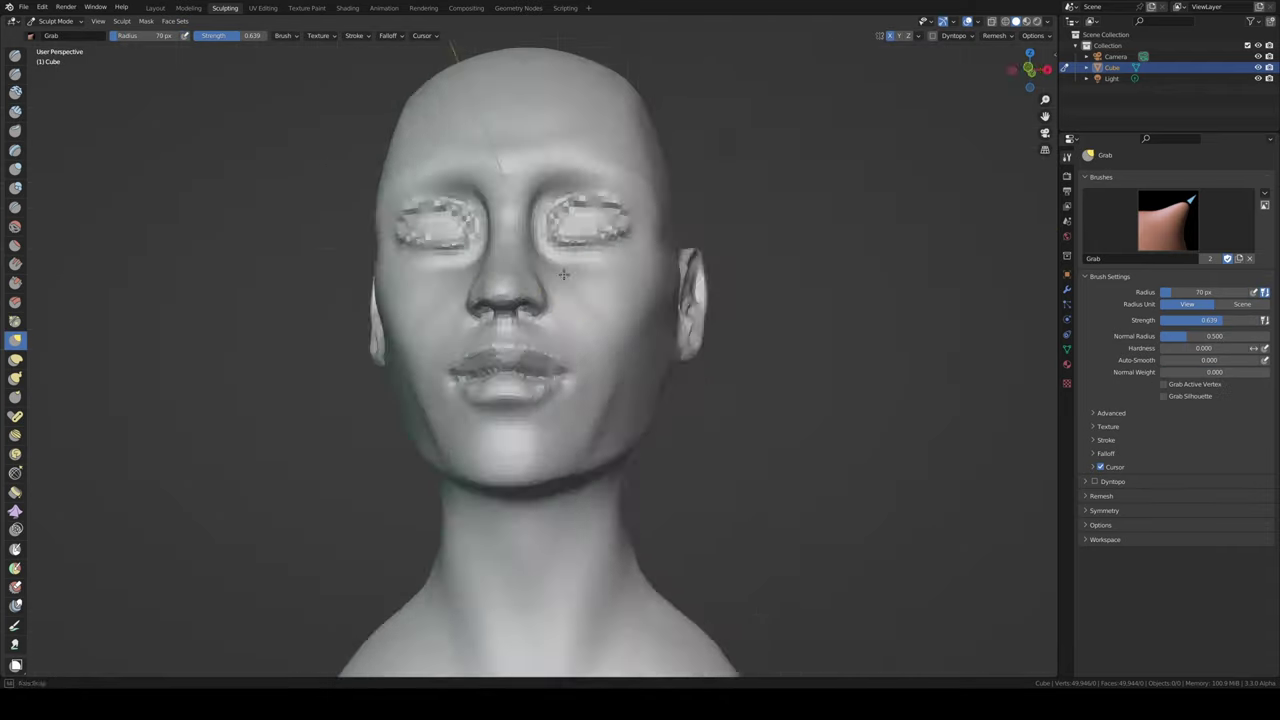
middle_drag(557, 382, 638, 407)
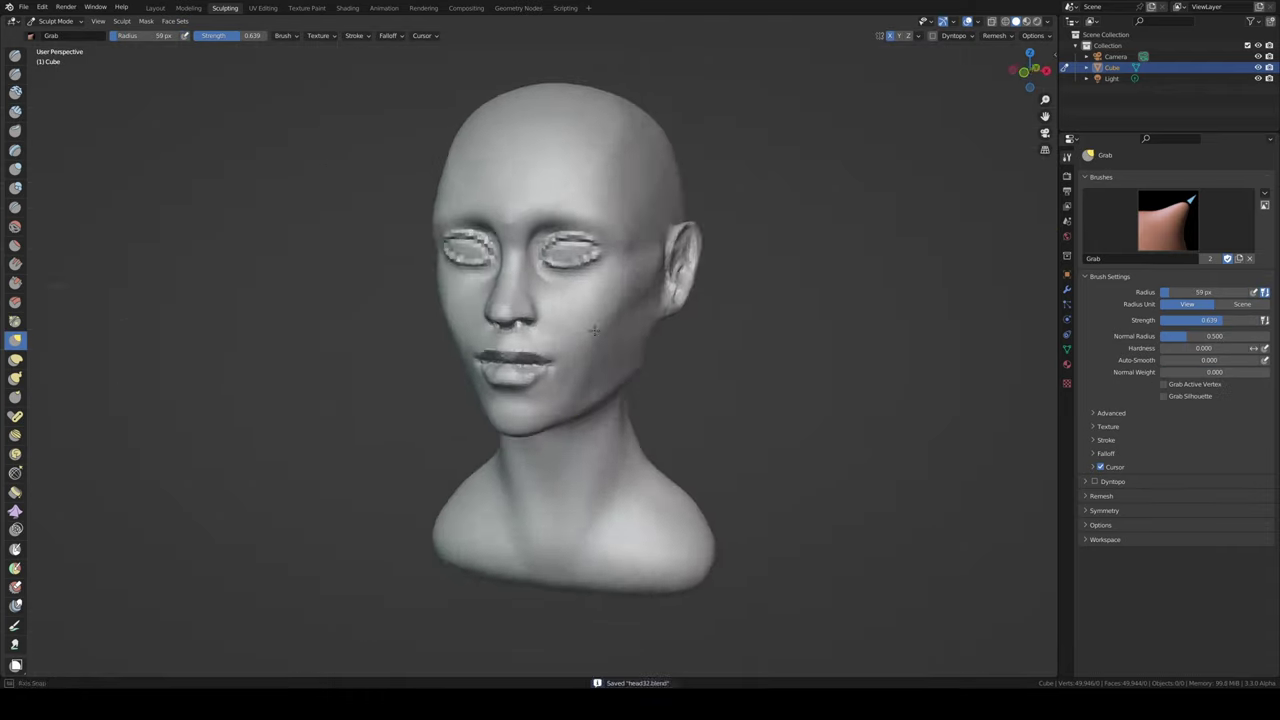
key(KP_1)
ctrl+middle_drag(598, 276, 535, 233)
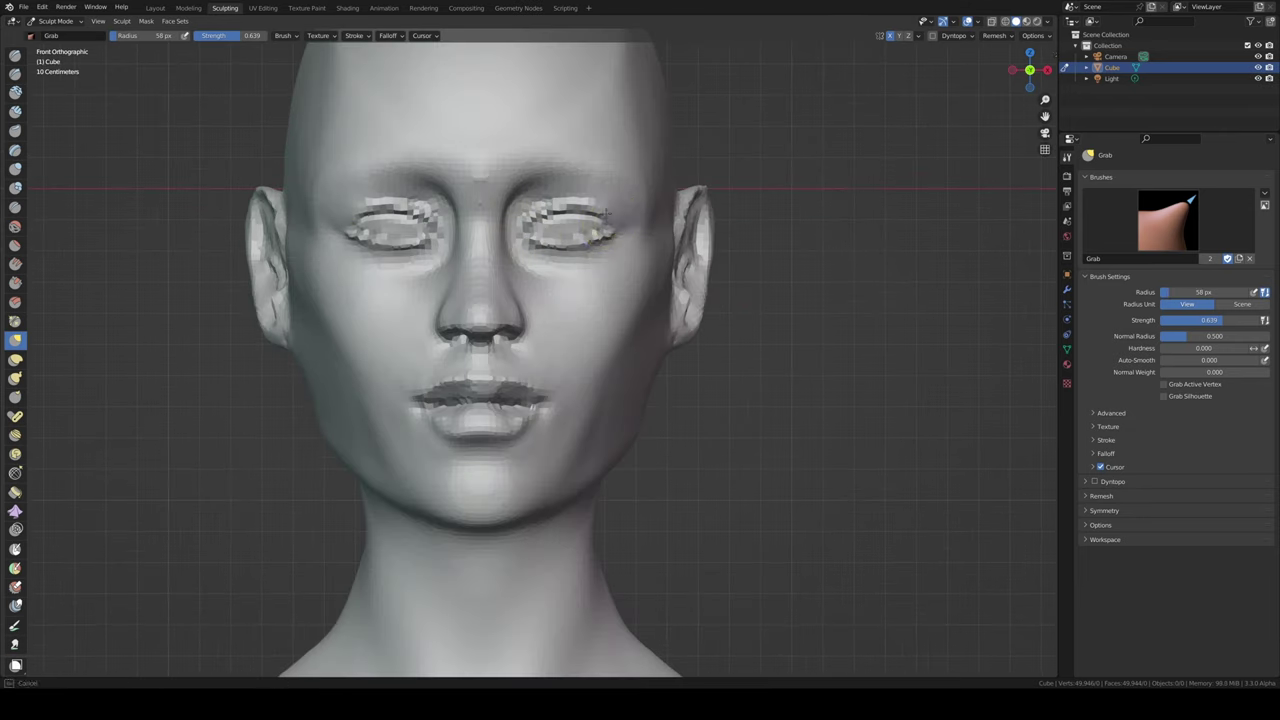
- Refine the lips from below with Draw Sharp and Grab strokes
mouse_move(604, 212)
middle_down()
mouse_move(494, 301)
mouse_move(514, 366)
mouse_move(457, 414)
mouse_move(500, 386)
mouse_move(420, 400)
middle_up()
key(x)
key(g)
key(x)
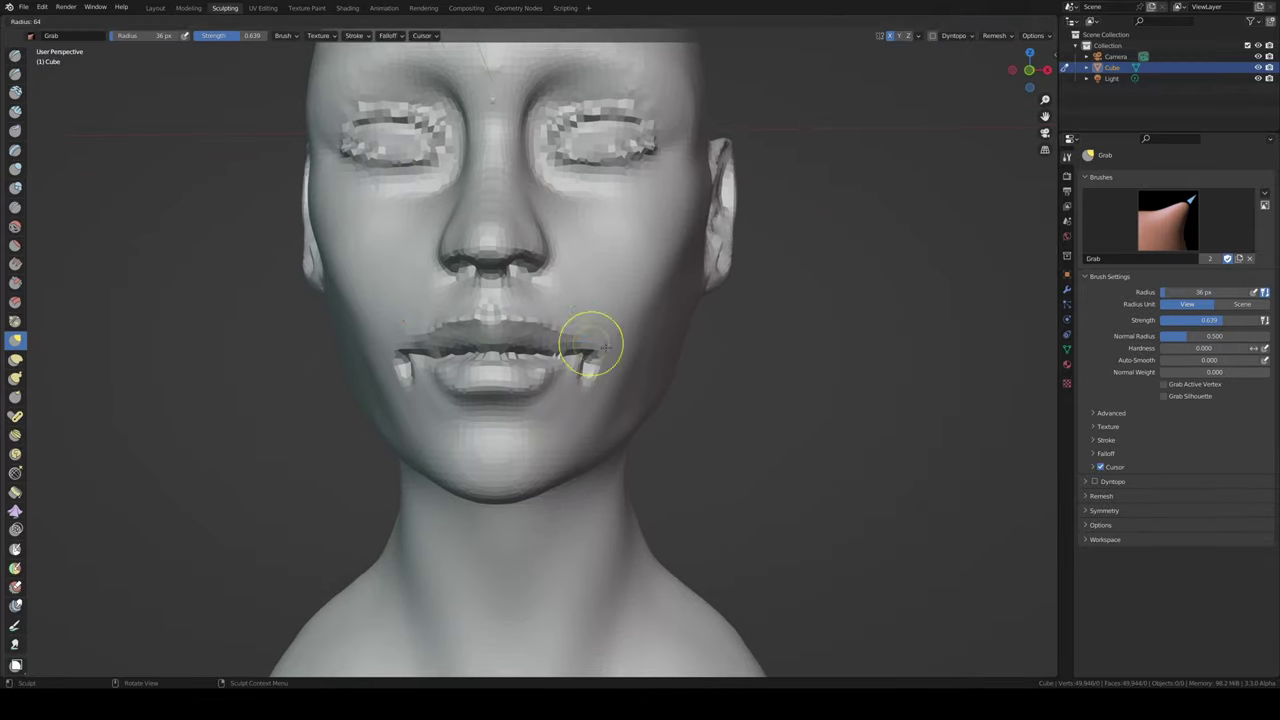
scroll(591, 344, down, 4)
scroll(543, 360, up, 2)
- Remesh the head at a 0.0102 m voxel size and save head32.blend
middle_drag(524, 250, 623, 271)
key(r)
click(729, 291)
key(ctrl+r)
key(ctrl+s)
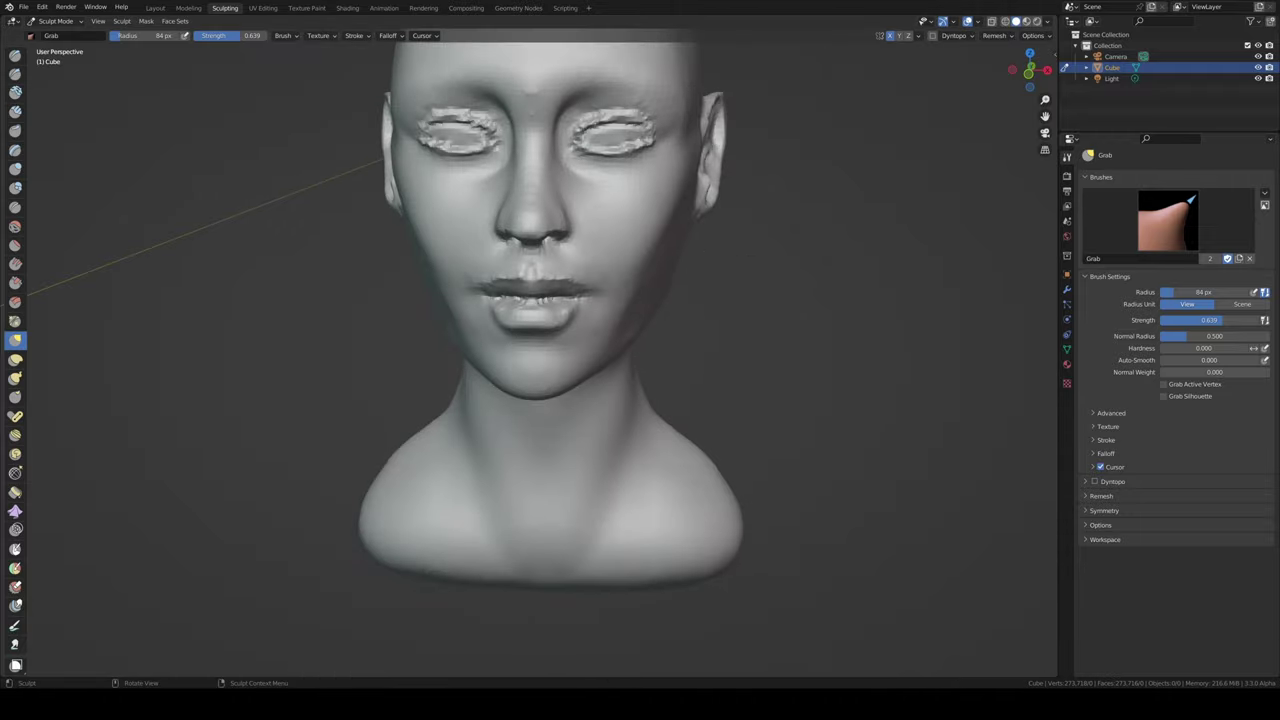
- Refine the left profile and lips with Draw Sharp, Inflate and Grab, then save
mouse_move(540, 300)
middle_down()
mouse_move(653, 194)
mouse_move(737, 300)
mouse_move(706, 333)
mouse_move(665, 320)
mouse_move(700, 280)
mouse_move(701, 243)
mouse_move(690, 300)
mouse_move(720, 351)
mouse_move(655, 320)
middle_up()
scroll(571, 271, up, 3)
key(x)
key(i)
key(x)
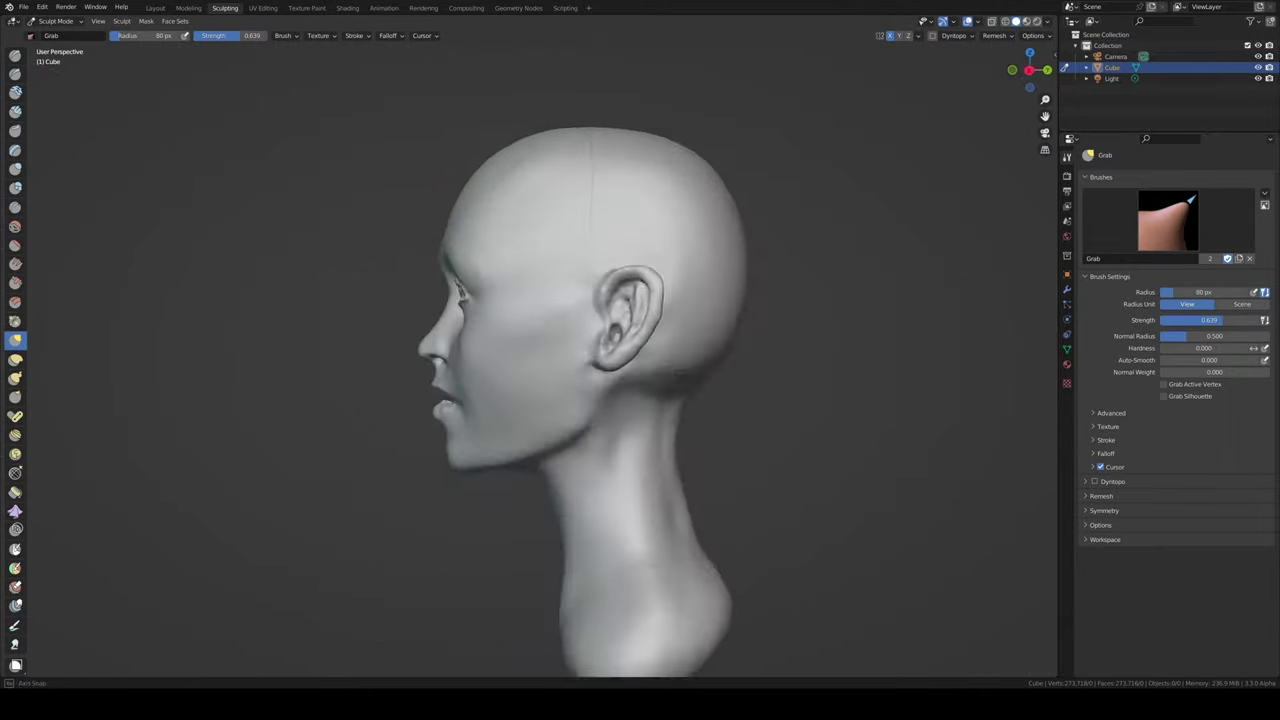
mouse_move(560, 300)
middle_down()
mouse_move(400, 286)
mouse_move(420, 262)
mouse_move(330, 365)
middle_up()
scroll(400, 286, up, 3)
key(x)
key(g)
key(ctrl+s)
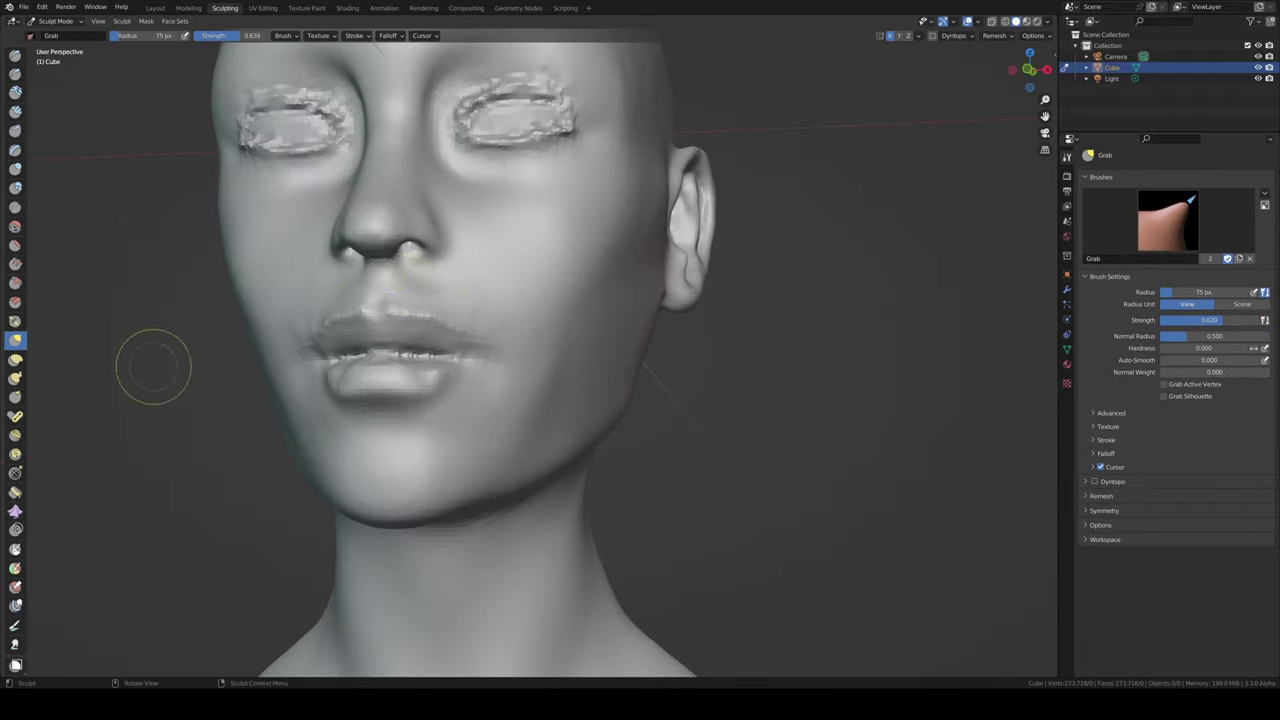
- Slim the nose bridge and eye area with Draw Sharp, Clay Strips and Grab
key(KP_1)
mouse_move(430, 210)
middle_down()
mouse_move(449, 214)
mouse_move(429, 206)
mouse_move(479, 122)
middle_up()
key(x)
key(c)
key(g)
key(KP_1)
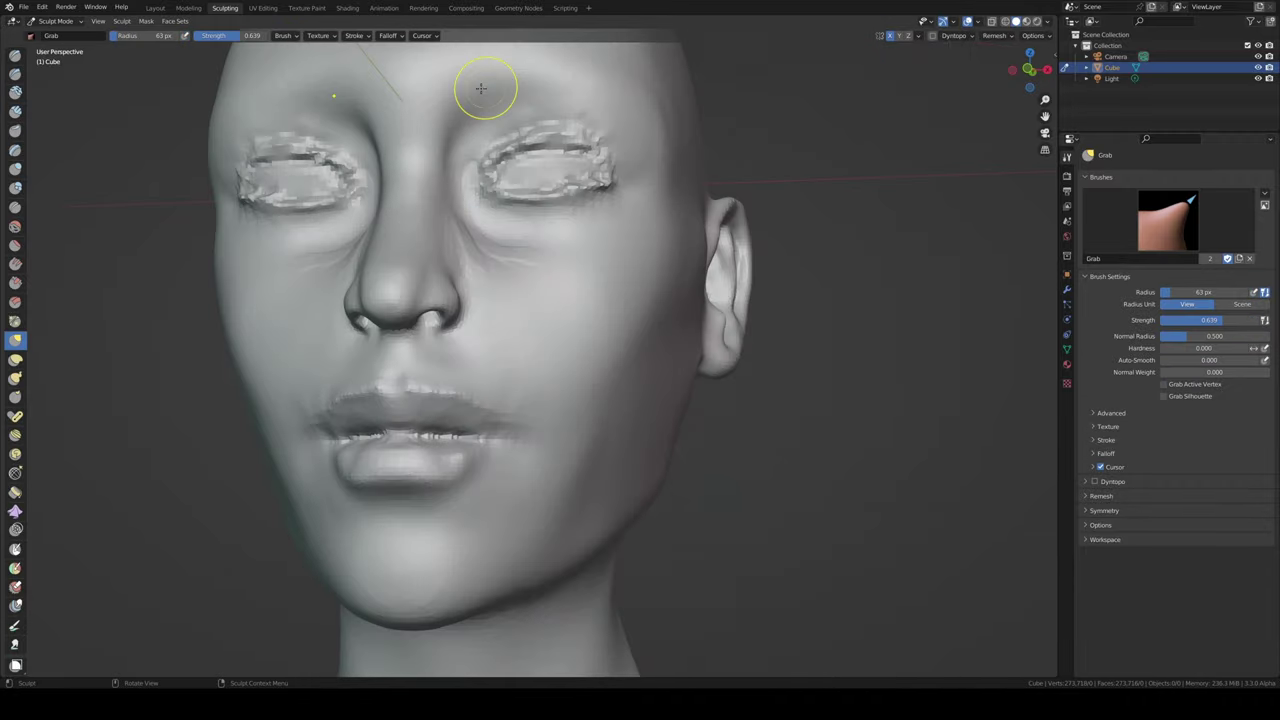
key(KP_3)
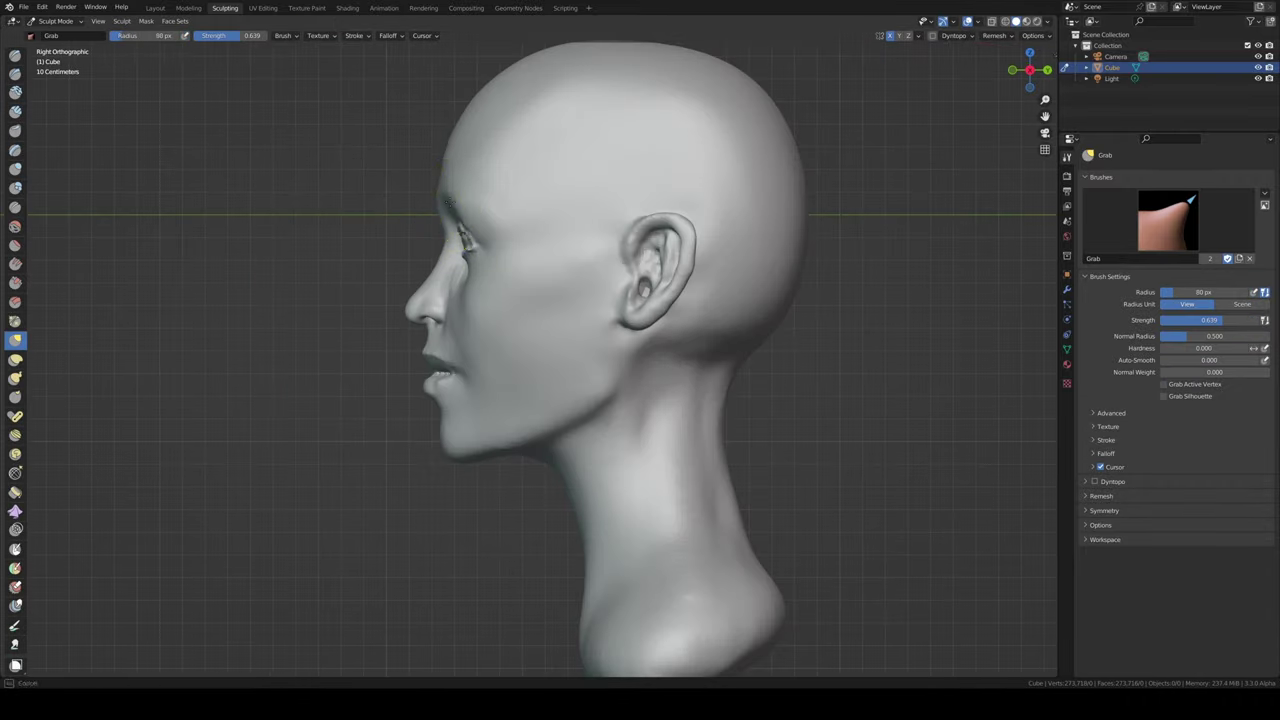
key(KP_7)
scroll(475, 287, down, 3)
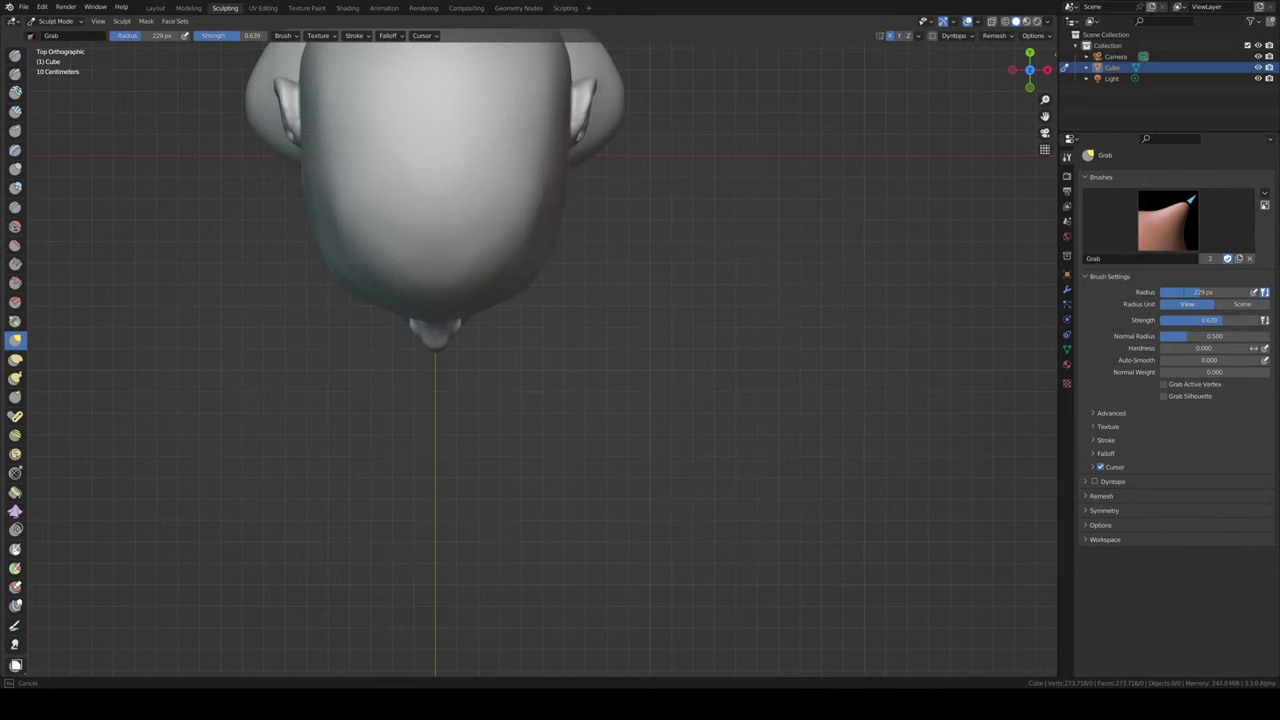
mouse_move(489, 377)
middle_down()
mouse_move(540, 330)
mouse_move(500, 300)
middle_up()
- Set a 44 px brush and sharpen the eyelid creases and lip line
scroll(424, 262, up, 5)
click(424, 262)
middle_drag(424, 262, 411, 171)
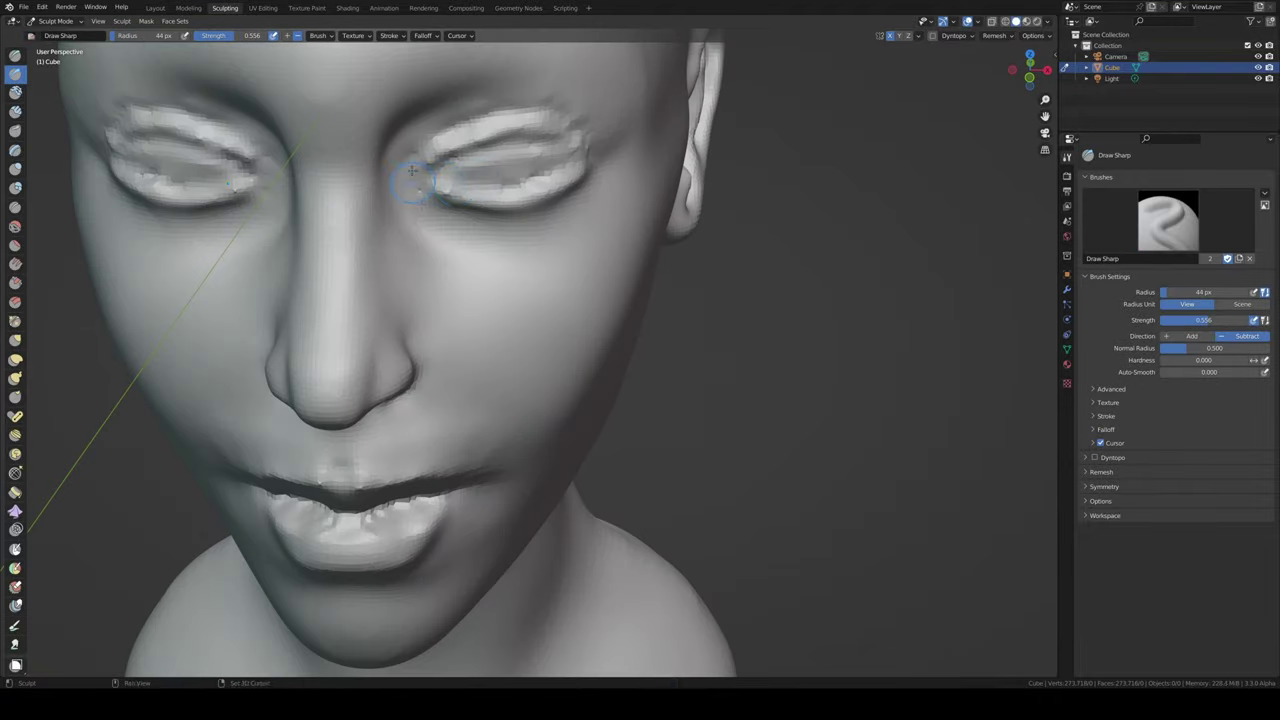
key(g)
middle_drag(553, 178, 425, 178)
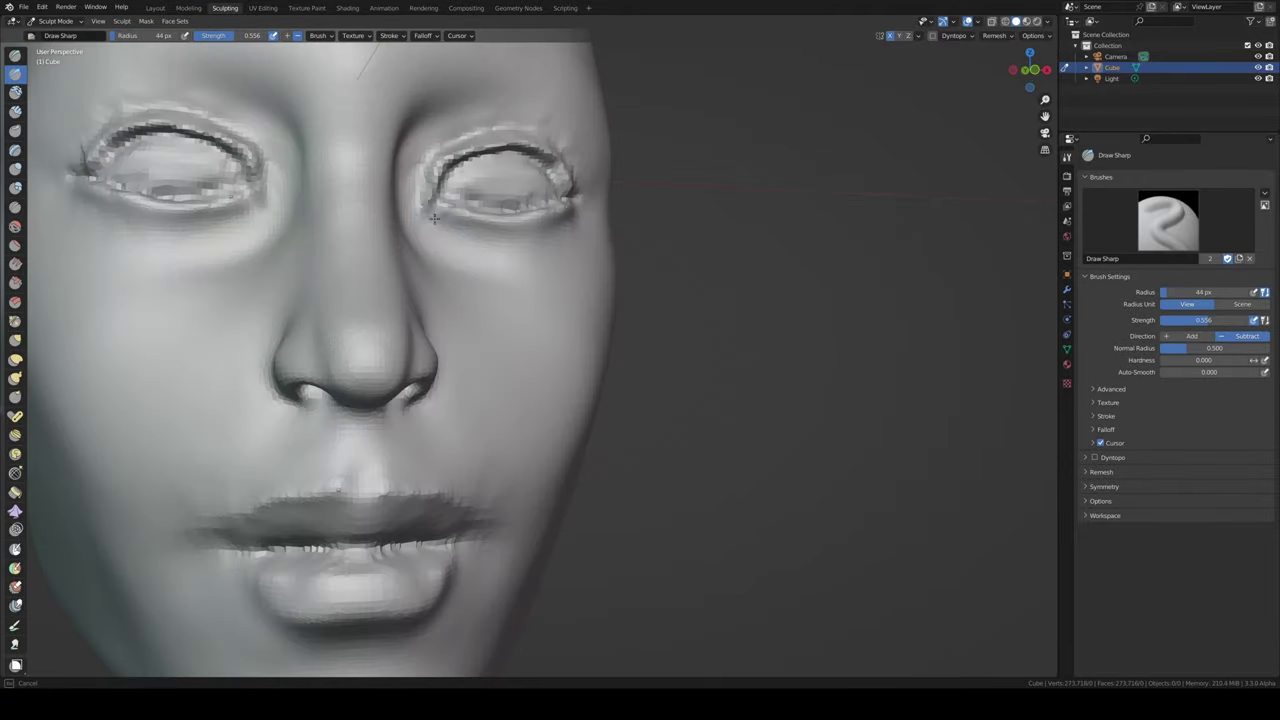
scroll(425, 178, up, 2)
scroll(512, 110, down, 3)
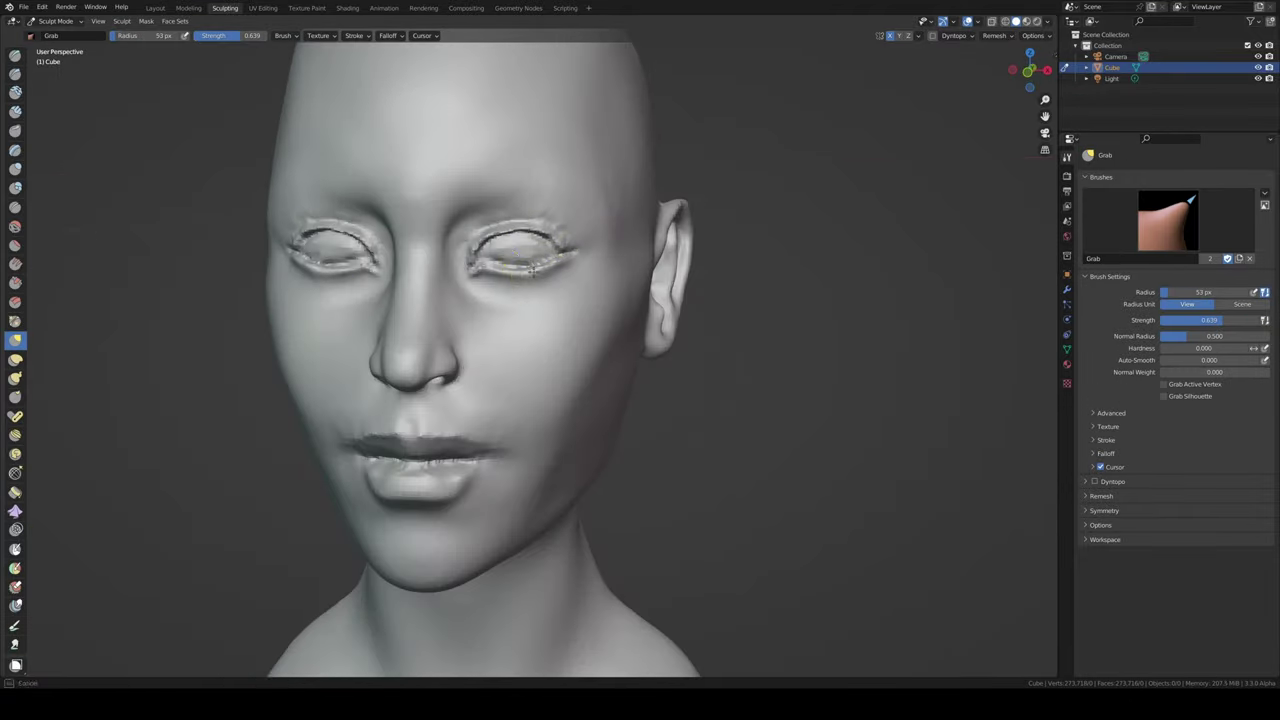
mouse_move(532, 268)
middle_down()
mouse_move(500, 262)
mouse_move(450, 300)
mouse_move(378, 262)
mouse_move(505, 175)
mouse_move(515, 153)
middle_up()
scroll(378, 262, up, 3)
mouse_move(522, 250)
middle_down()
mouse_move(528, 143)
mouse_move(395, 201)
middle_up()
scroll(395, 201, down, 2)
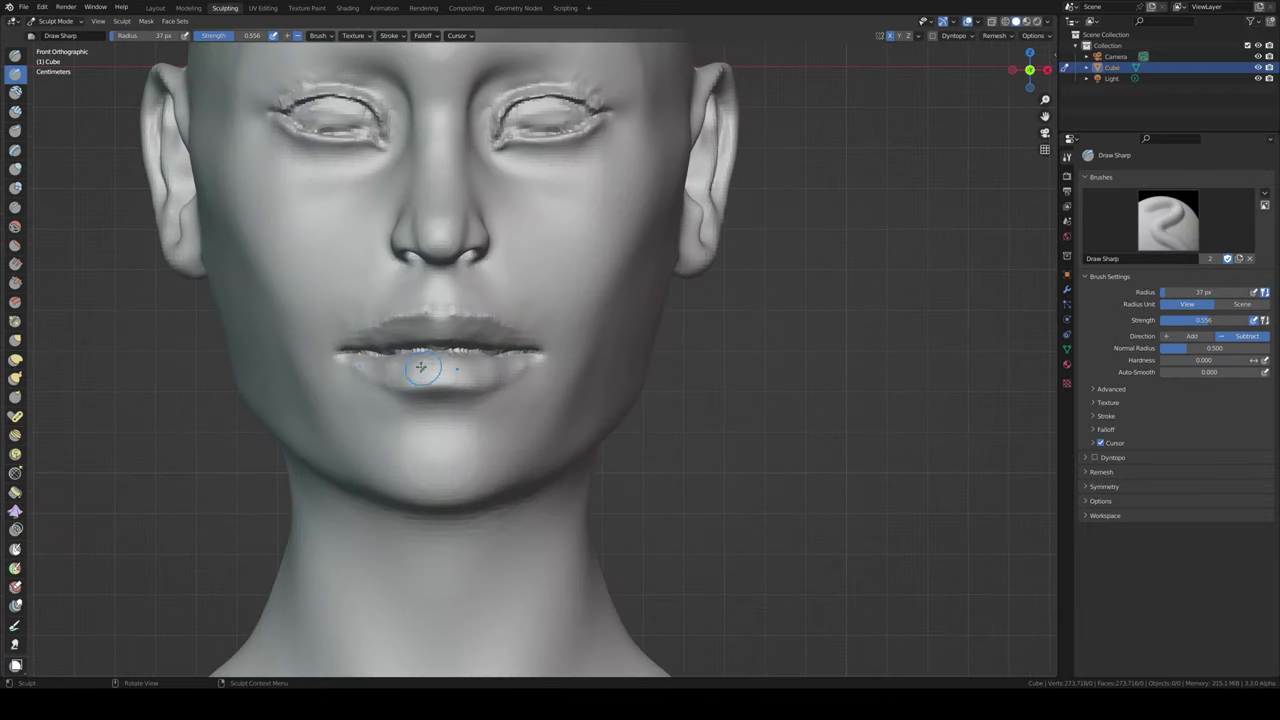
- Pull the jaw and chin into profile with a resized Grab brush in right side view
middle_drag(386, 432, 503, 427)
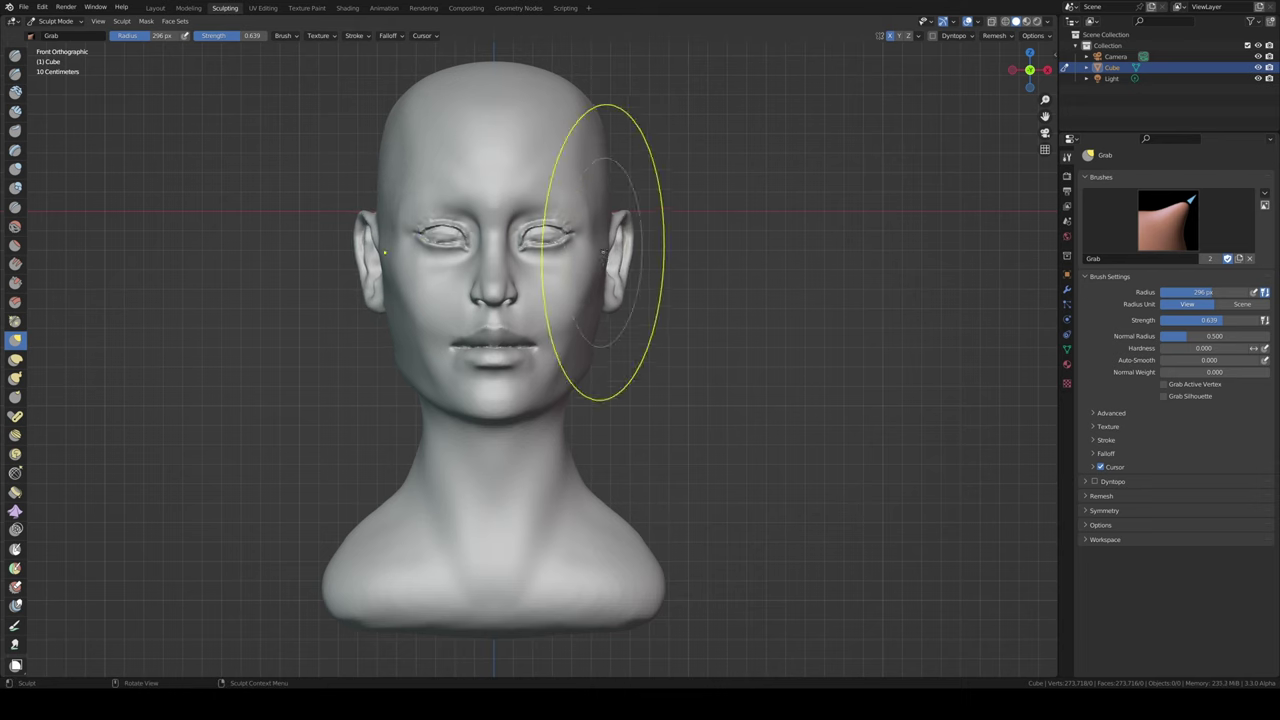
middle_drag(567, 230, 508, 232)
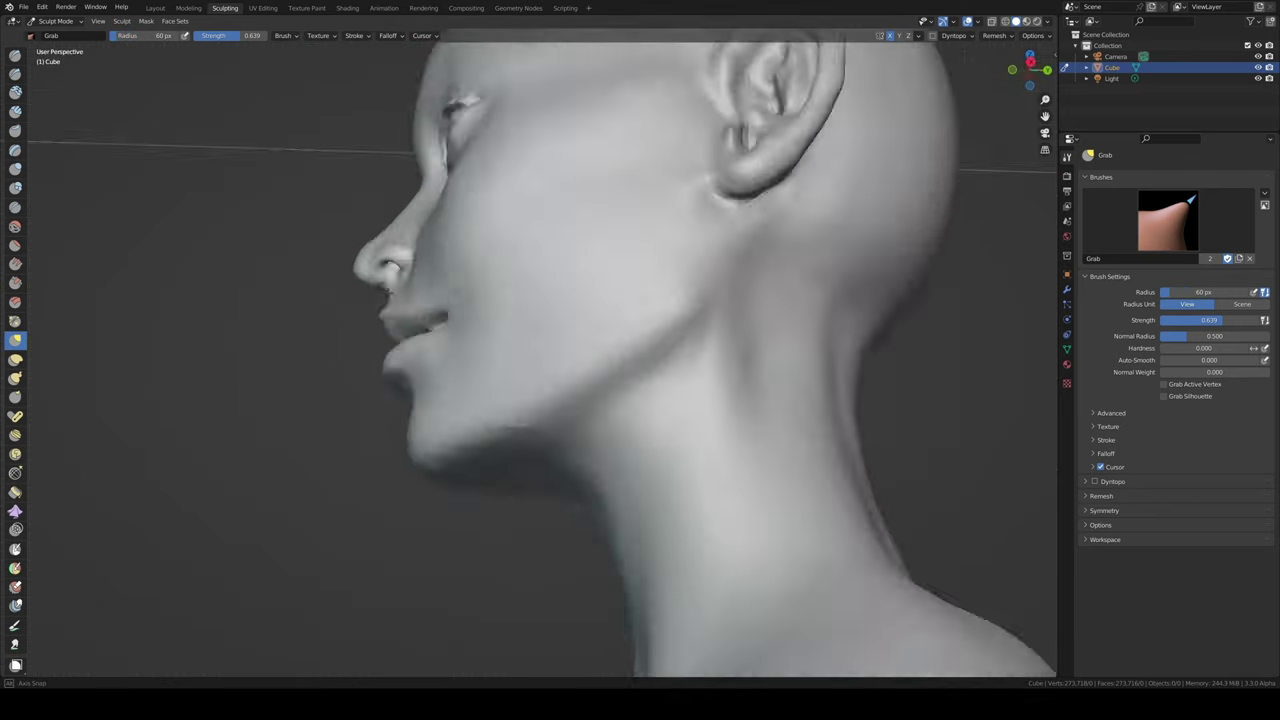
mouse_move(492, 340)
middle_down()
mouse_move(408, 221)
mouse_move(455, 245)
middle_up()
key(KP_3)
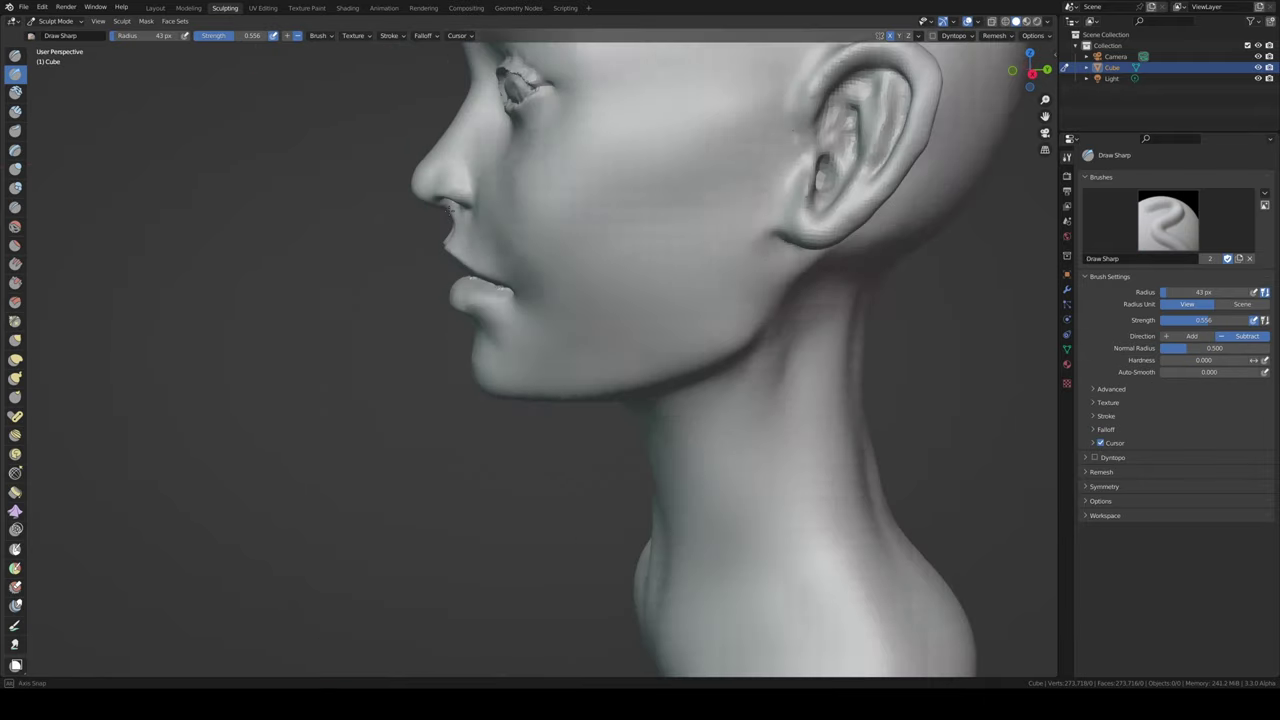
key(g)
scroll(430, 208, down, 2)
key(f)
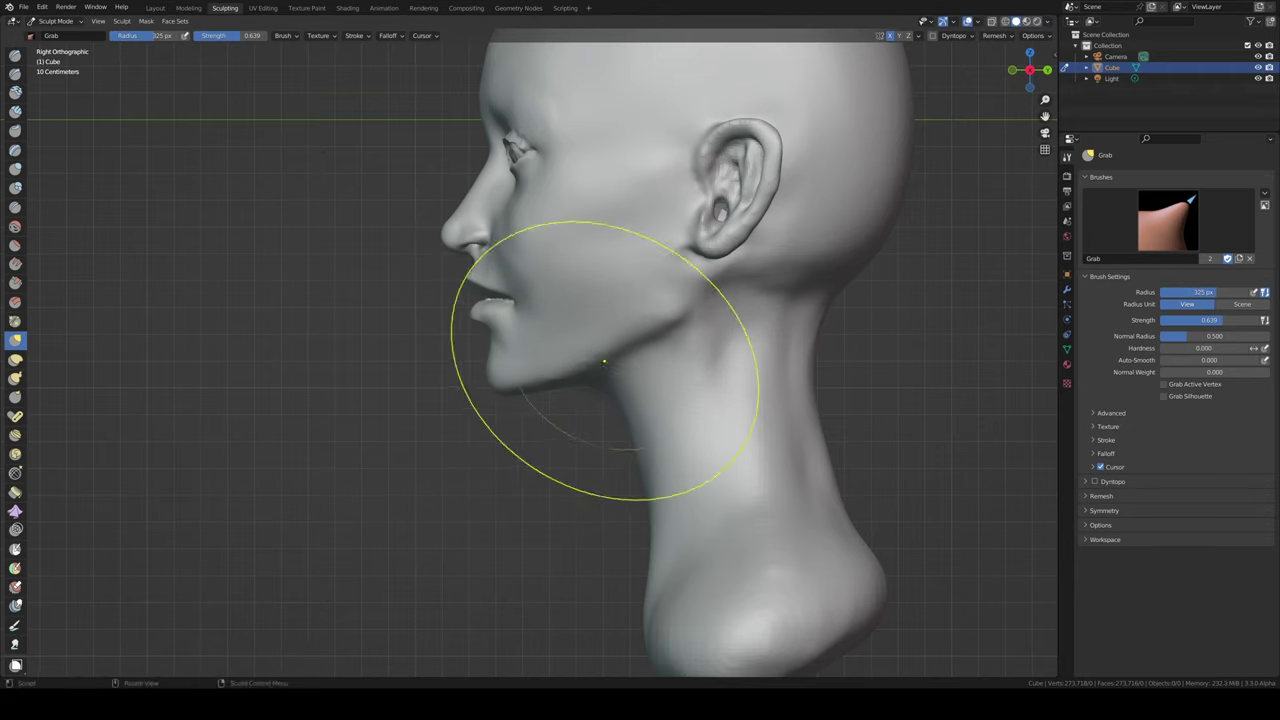
mouse_move(604, 361)
middle_down()
mouse_move(494, 288)
mouse_move(624, 245)
middle_up()
key(f)
key(f)
key(KP_1)
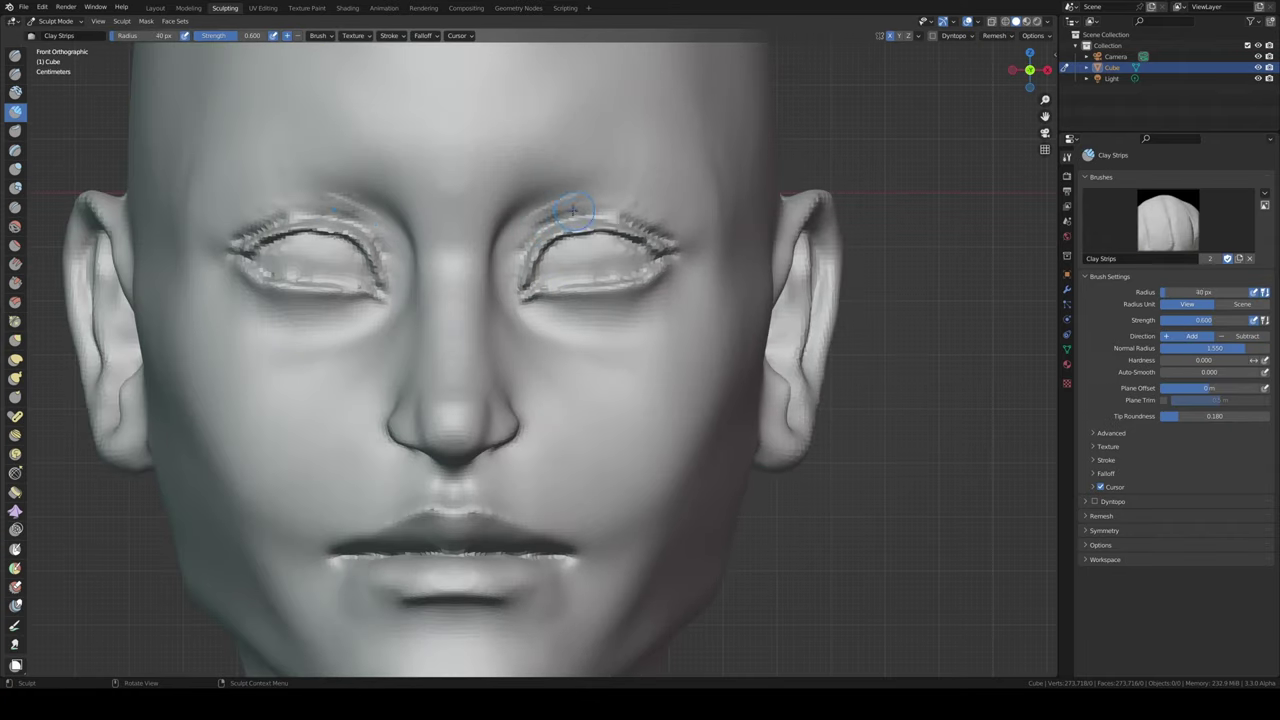
- Build up the cheek below the eye with Clay Strips strokes
middle_drag(625, 182, 522, 306)
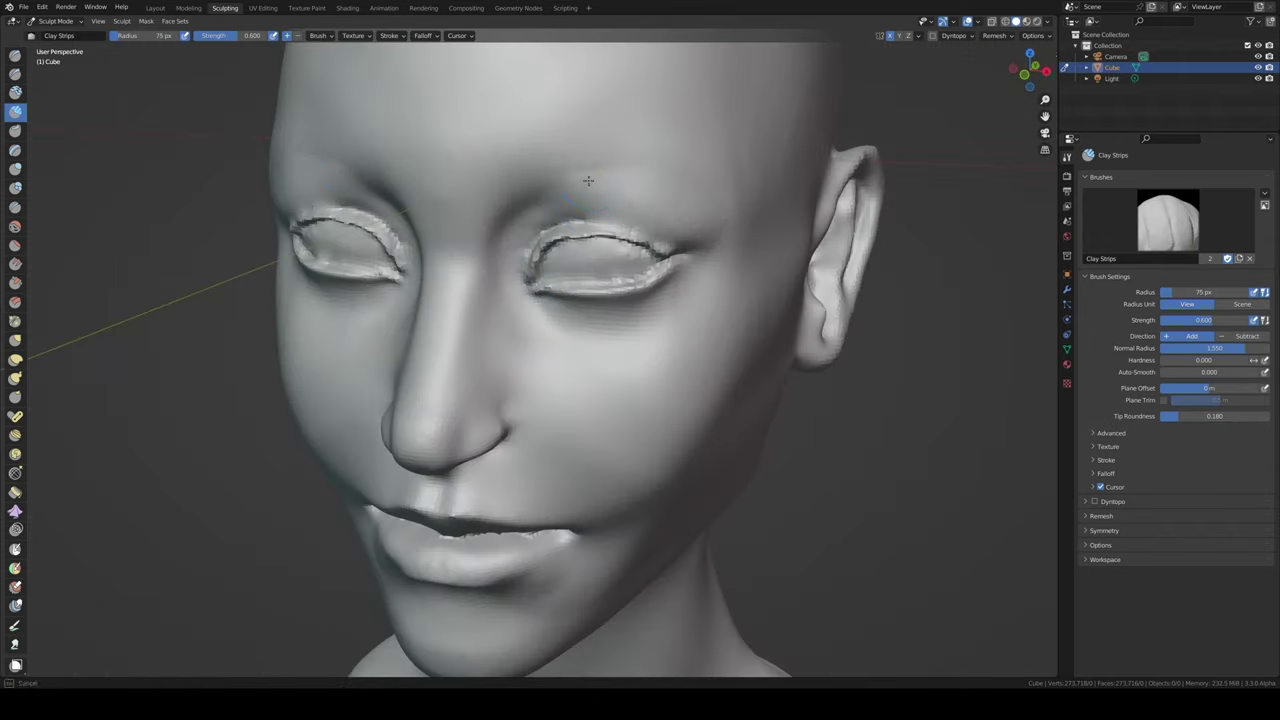
middle_drag(588, 181, 640, 340)
drag(645, 335, 665, 345)
middle_drag(655, 345, 631, 356)
shift+drag(625, 350, 631, 356)
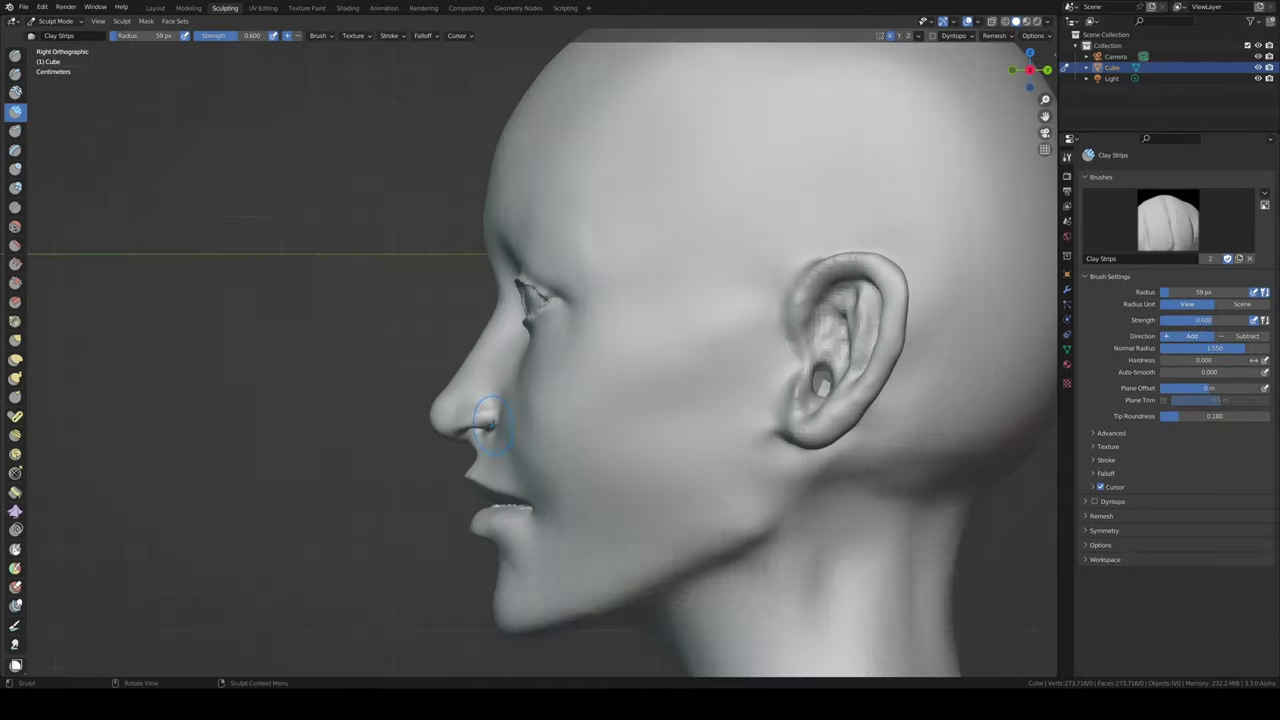
key(shift+space)
mouse_move(631, 356)
middle_down()
mouse_move(526, 452)
mouse_move(481, 422)
middle_up()
key(shift+c)
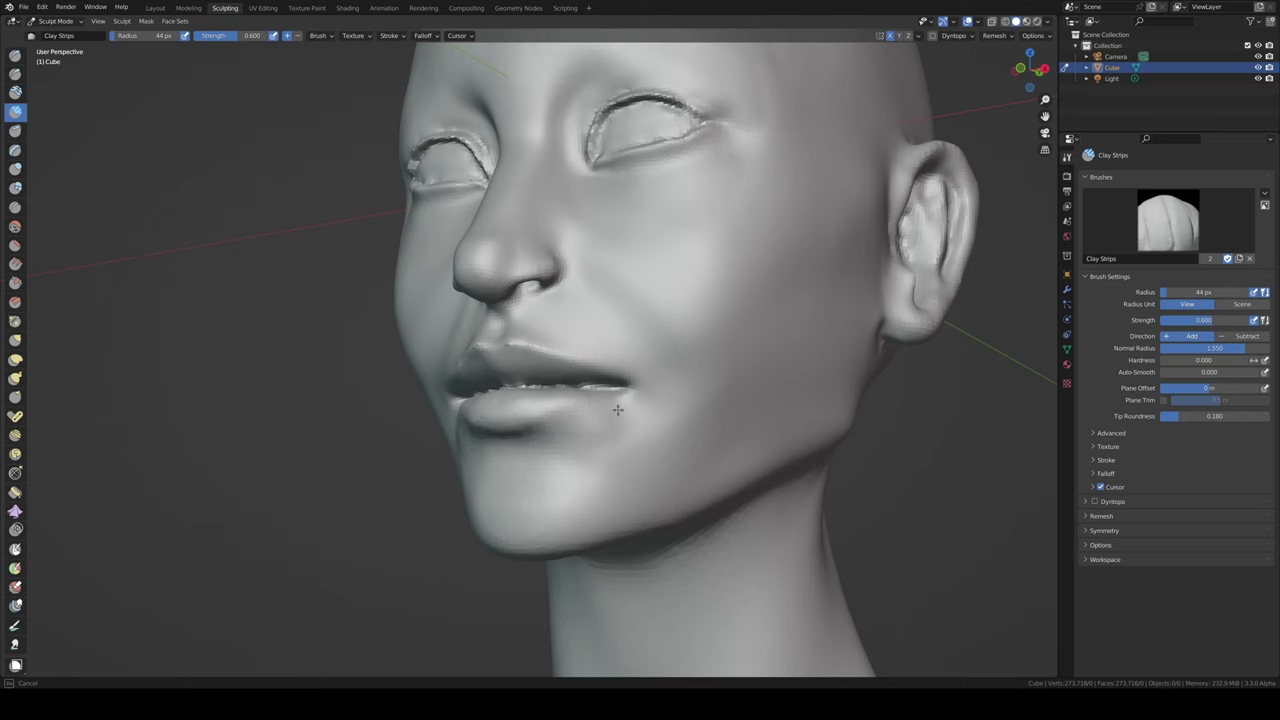
mouse_move(618, 410)
middle_down()
mouse_move(588, 390)
mouse_move(500, 257)
mouse_move(600, 409)
mouse_move(666, 384)
mouse_move(515, 381)
middle_up()
- Deepen the lip corners and adjust the nose profile with Grab and Draw Sharp, then save head32.blend
key(KP_1)
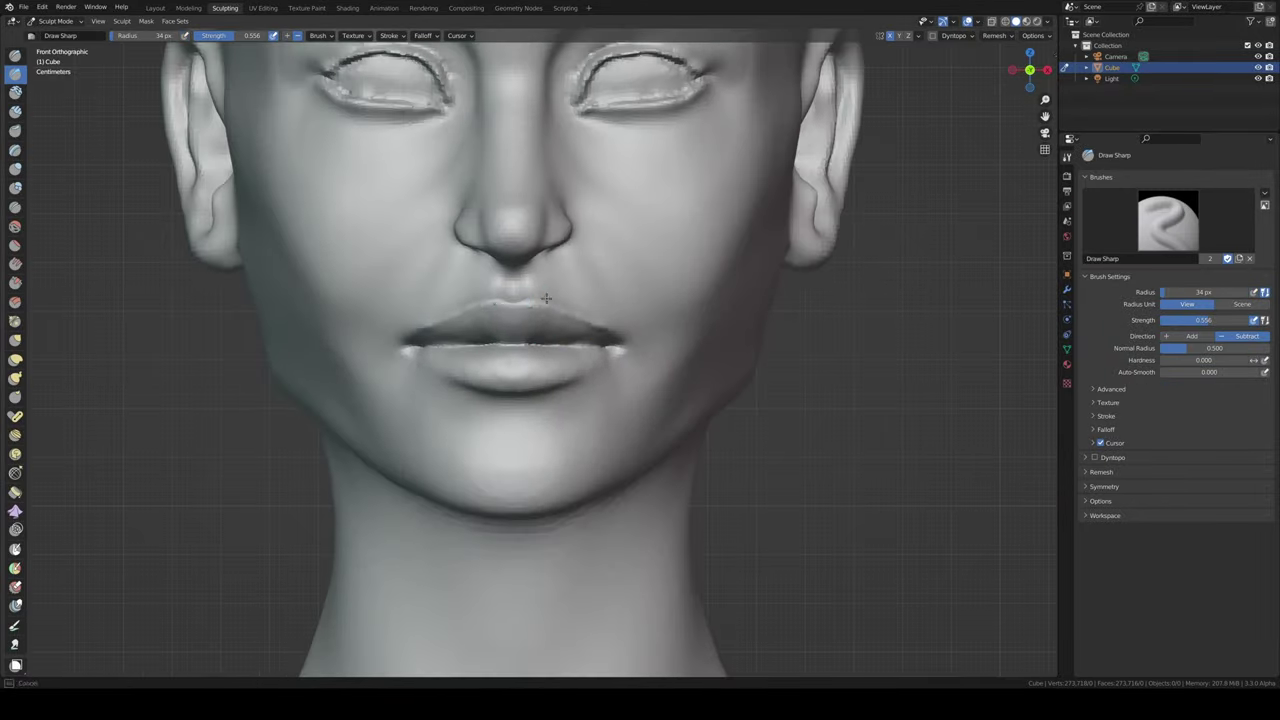
key(g)
key(KP_3)
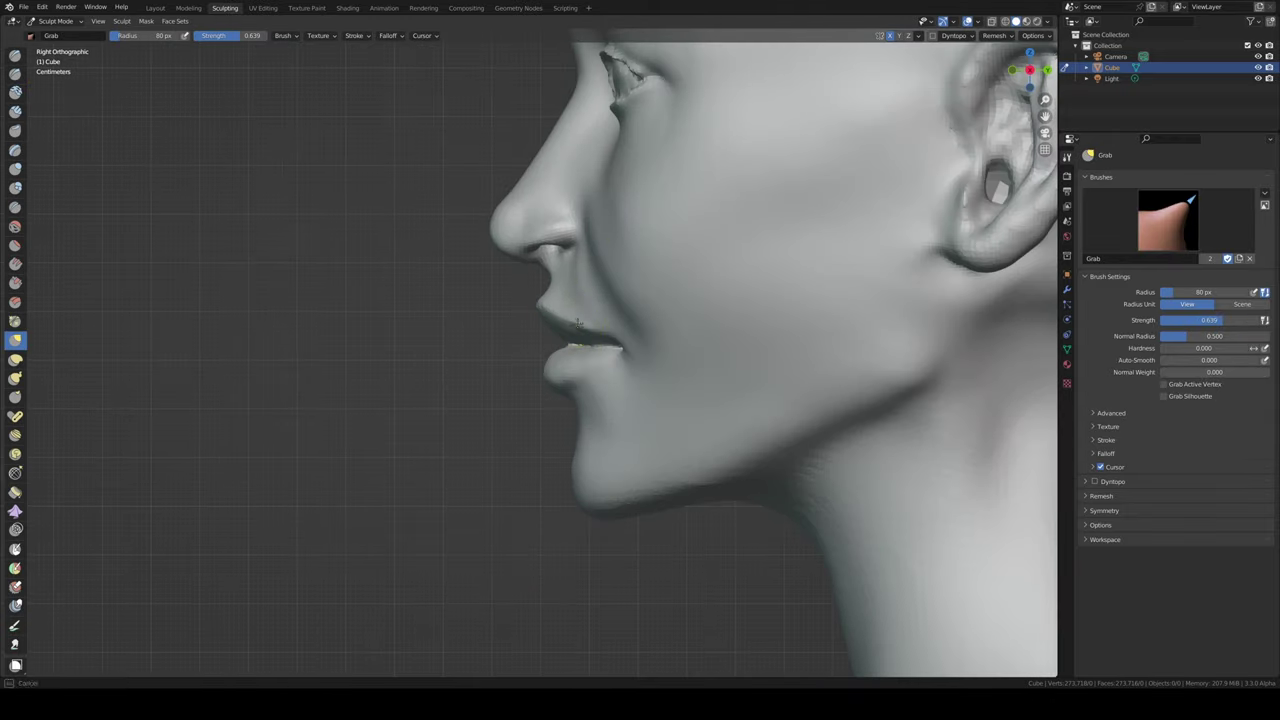
mouse_move(578, 323)
middle_down()
mouse_move(585, 186)
mouse_move(500, 283)
mouse_move(600, 323)
mouse_move(544, 342)
middle_up()
key(c)
key(g)
key(x)
mouse_move(491, 274)
middle_down()
mouse_move(651, 363)
mouse_move(648, 316)
mouse_move(470, 265)
middle_up()
key(ctrl+s)
mouse_move(780, 145)
middle_down()
mouse_move(560, 300)
mouse_move(471, 286)
mouse_move(614, 343)
mouse_move(212, 208)
middle_up()
- Enlarge the brush to 76 px and layer Clay Strips on the right cheek and jaw
key(g)
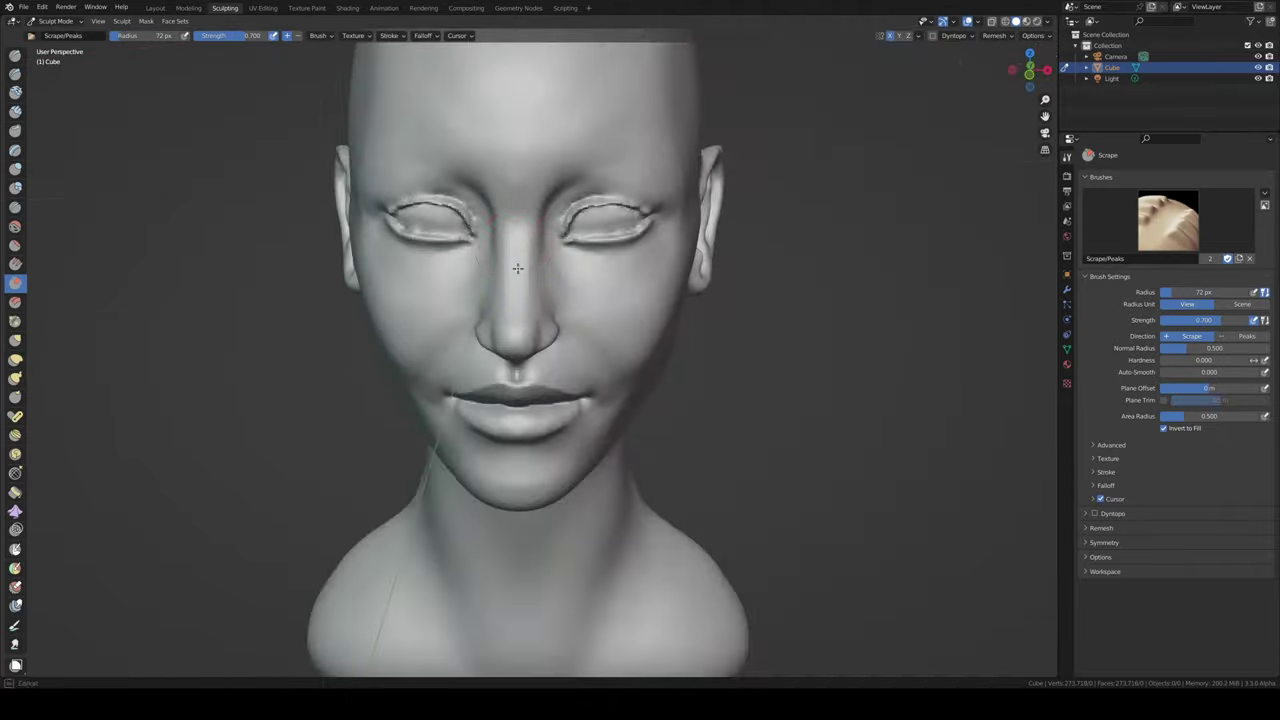
mouse_move(517, 268)
middle_down()
mouse_move(566, 177)
mouse_move(566, 137)
mouse_move(516, 160)
mouse_move(545, 183)
middle_up()
key(c)
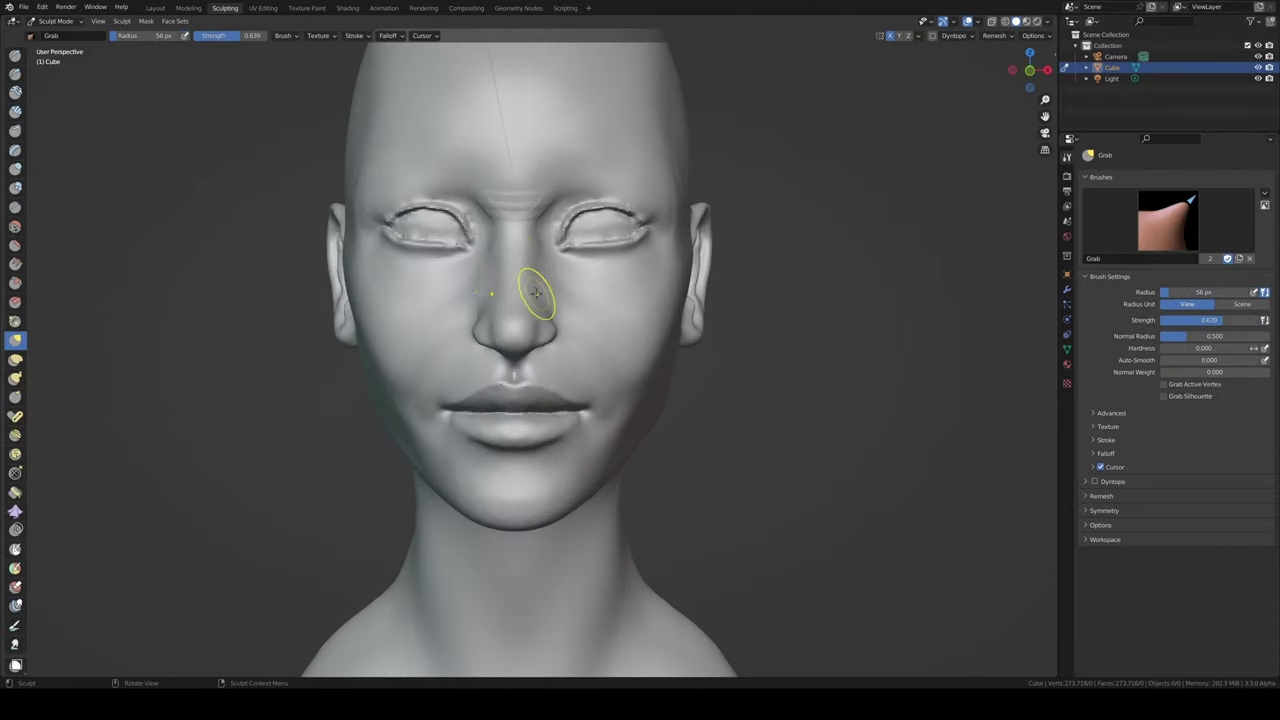
mouse_move(536, 291)
middle_down()
mouse_move(480, 250)
mouse_move(512, 312)
middle_up()
key(f)
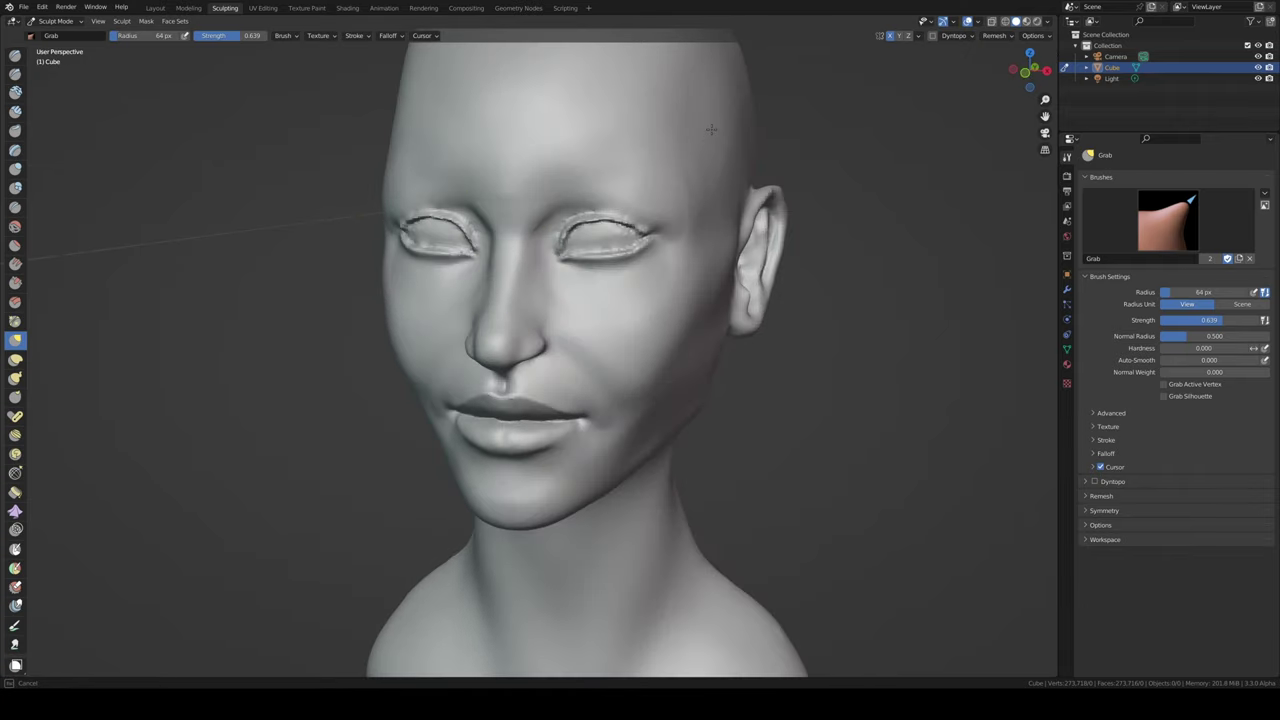
middle_drag(711, 129, 600, 250)
key(c)
mouse_move(586, 300)
middle_down()
mouse_move(646, 306)
mouse_move(727, 269)
middle_up()
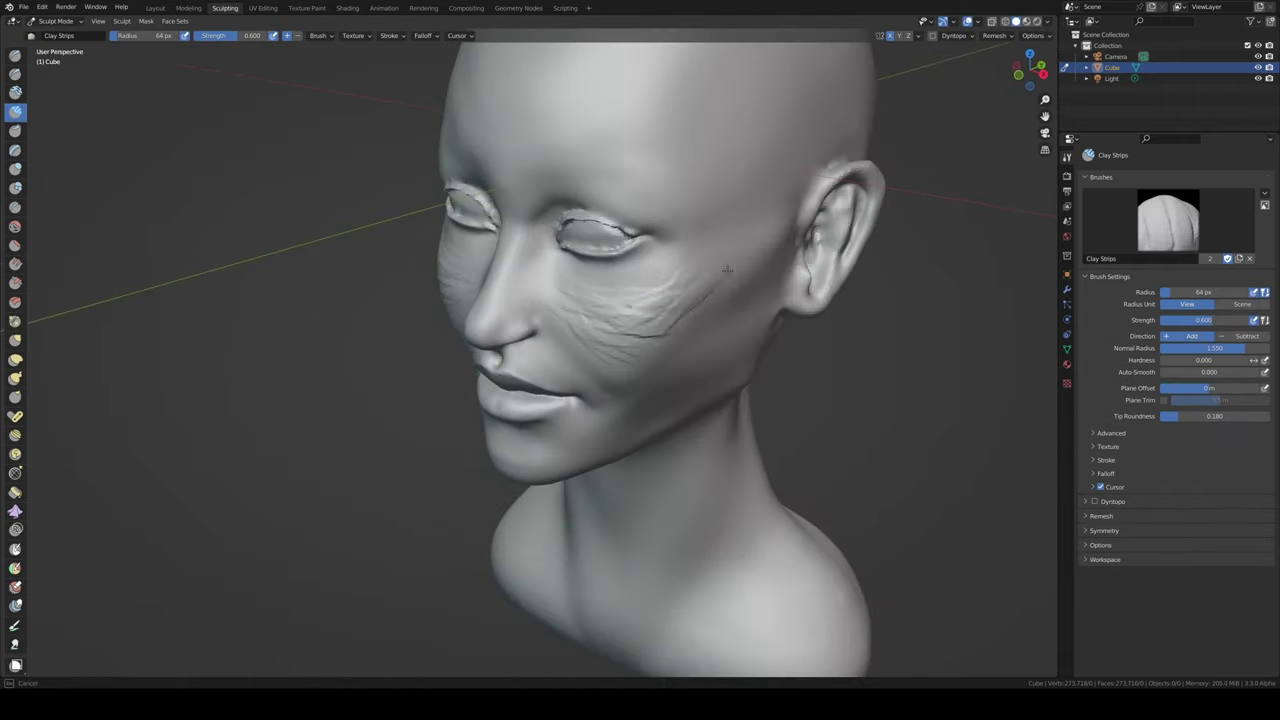
middle_drag(632, 313, 663, 380)
drag(663, 380, 614, 514)
middle_drag(614, 514, 676, 397)
- Build up the brow ridges with Clay Strips at a smaller brush size
key(g)
middle_drag(737, 258, 343, 329)
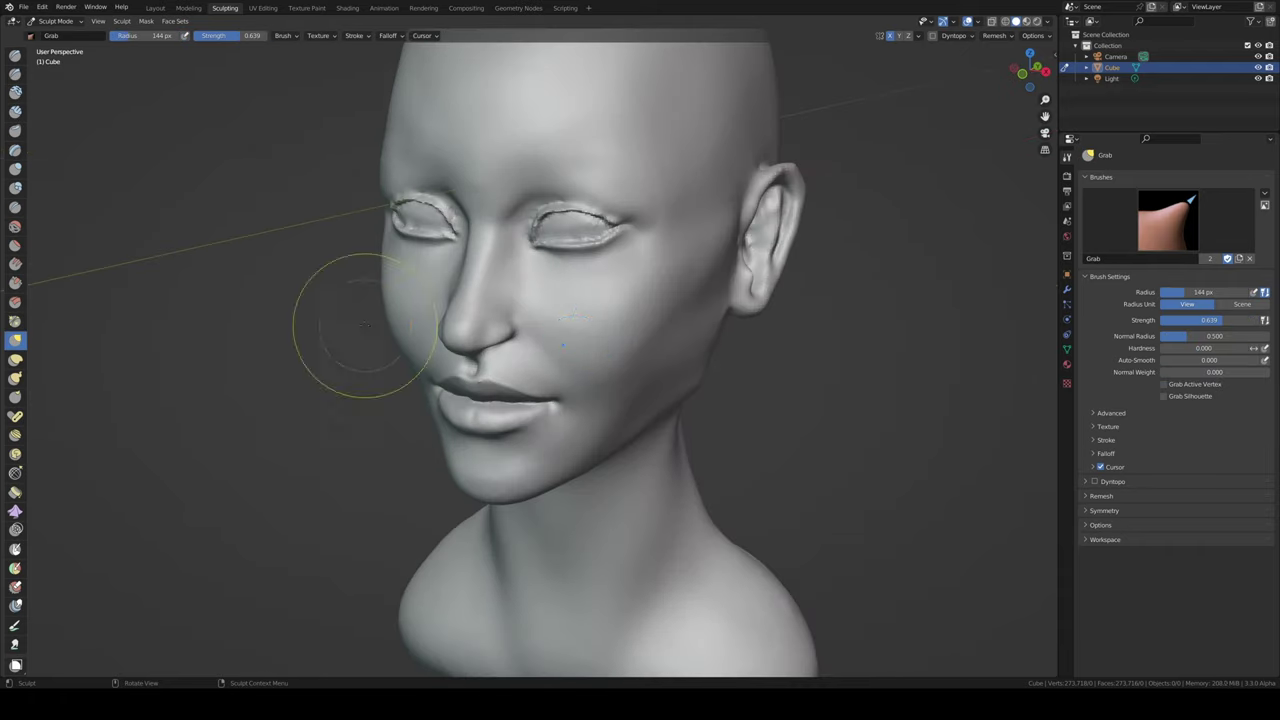
key(f)
click(592, 230)
mouse_move(592, 230)
middle_down()
mouse_move(650, 235)
mouse_move(480, 235)
mouse_move(592, 230)
middle_up()
key(c)
scroll(592, 230, up, 2)
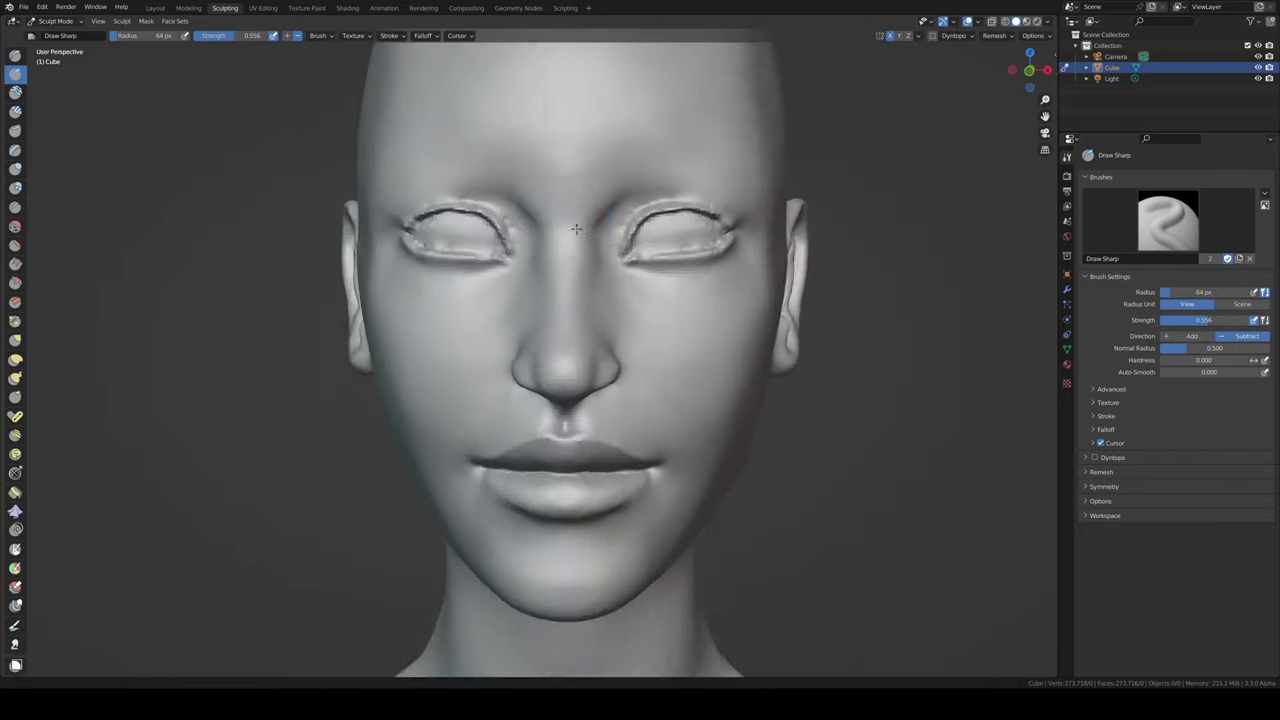
drag(555, 262, 597, 238)
middle_drag(653, 222, 555, 266)
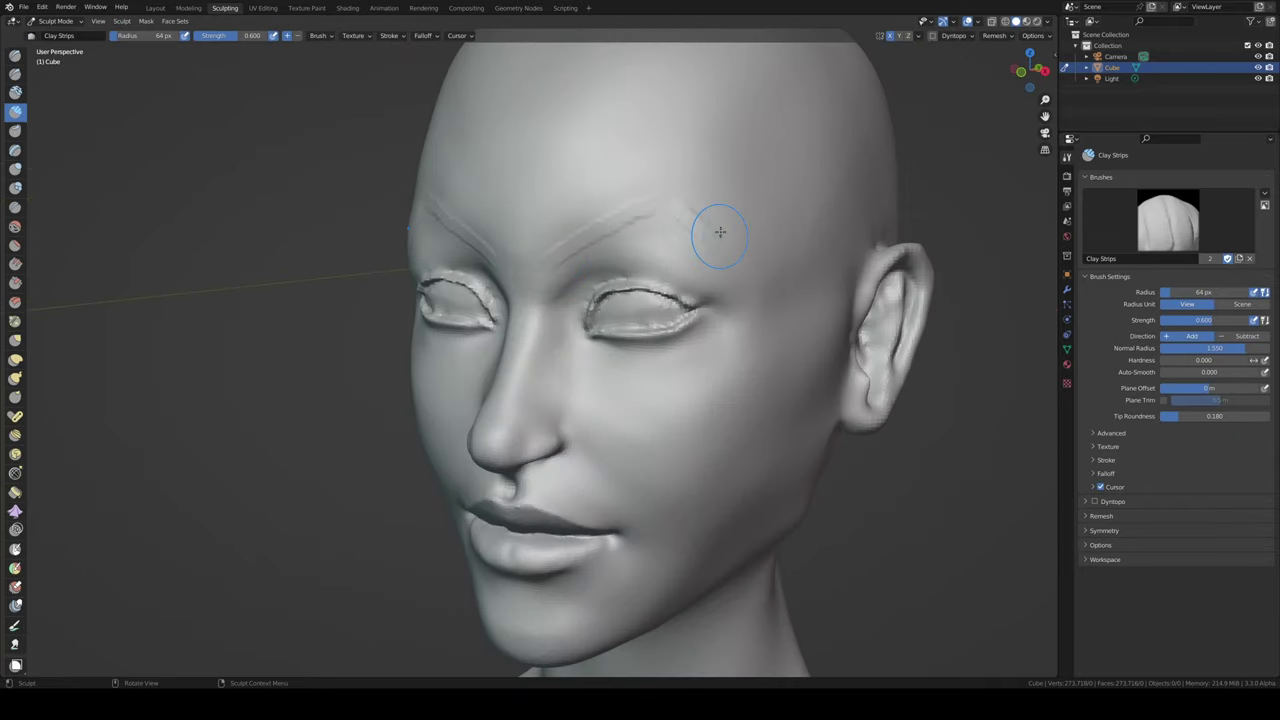
mouse_move(720, 232)
middle_down()
mouse_move(570, 262)
mouse_move(740, 265)
mouse_move(705, 273)
middle_up()
- Carve the eyelid lines and nostrils with a 40 px Draw Sharp brush and save head32.blend
key(f)
click(714, 280)
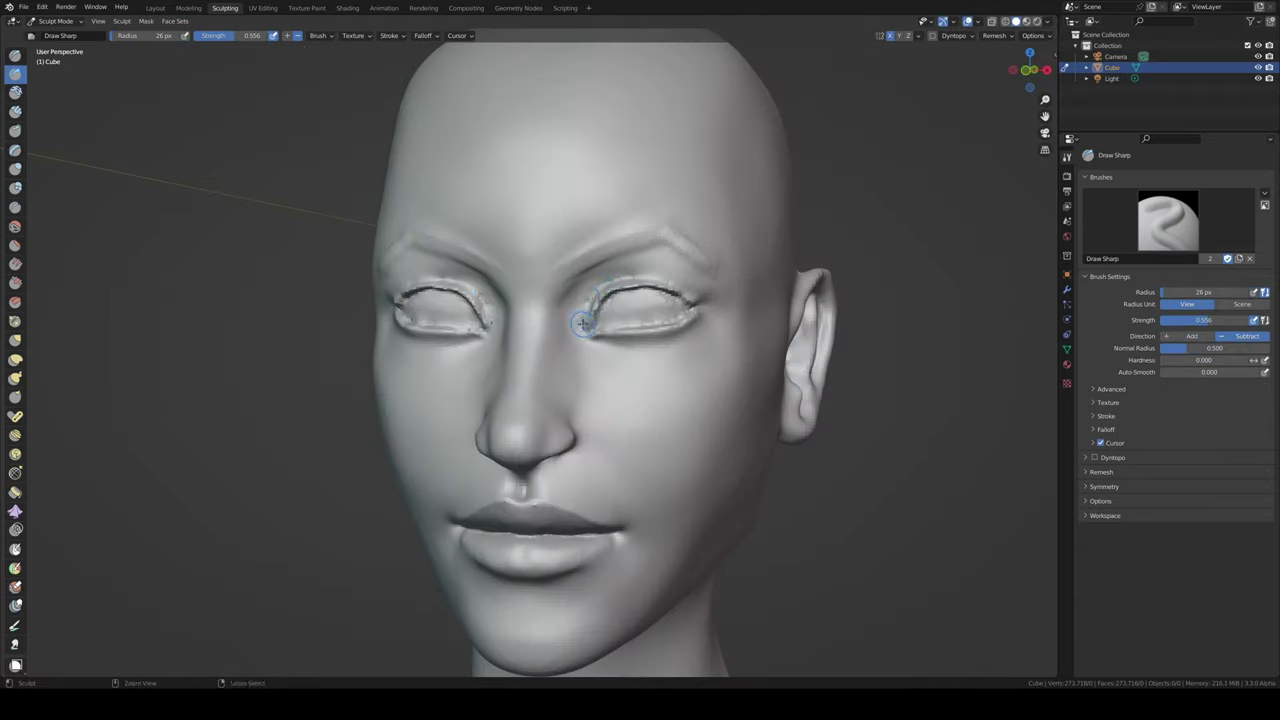
mouse_move(582, 322)
middle_down()
mouse_move(610, 325)
mouse_move(630, 365)
mouse_move(638, 345)
mouse_move(682, 340)
middle_up()
key(g)
key(KP_1)
key(x)
key(ctrl+s)
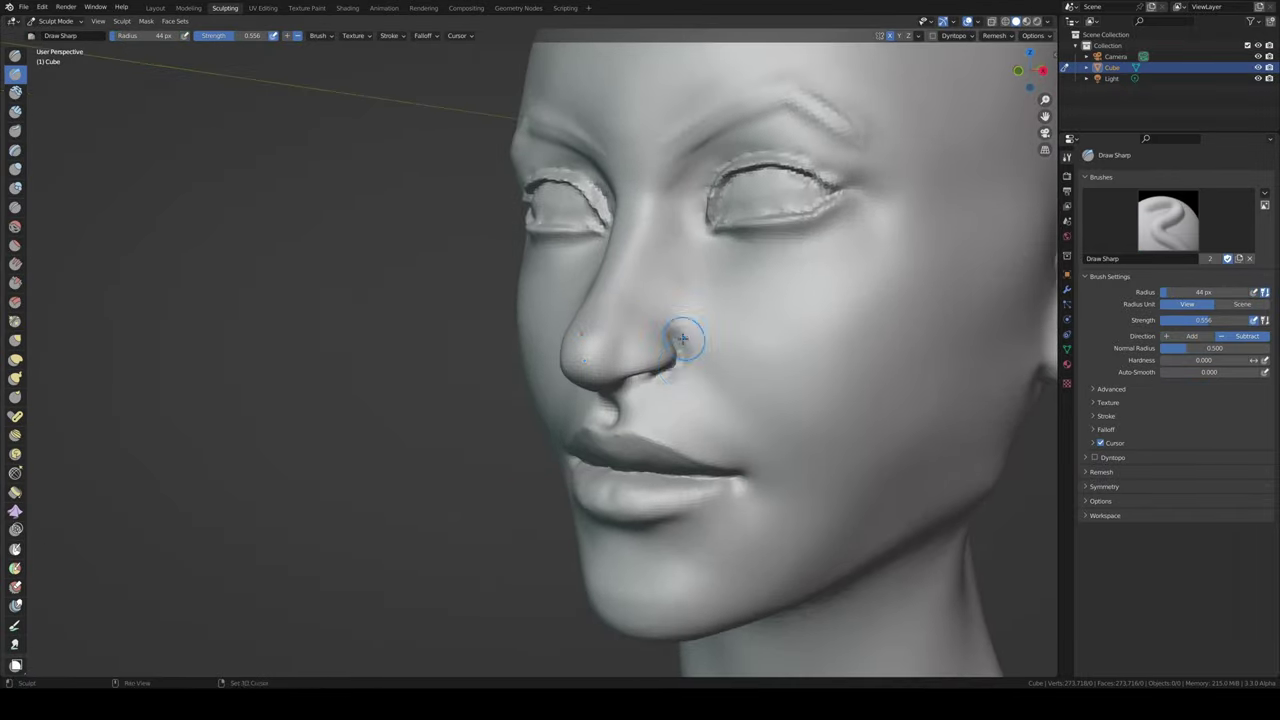
mouse_move(620, 368)
middle_down()
mouse_move(591, 352)
mouse_move(687, 294)
mouse_move(650, 290)
mouse_move(670, 330)
mouse_move(694, 220)
mouse_move(600, 300)
mouse_move(614, 329)
mouse_move(434, 320)
mouse_move(427, 295)
mouse_move(391, 300)
mouse_move(500, 294)
mouse_move(604, 463)
mouse_move(560, 420)
mouse_move(466, 380)
mouse_move(545, 430)
mouse_move(434, 380)
mouse_move(583, 271)
mouse_move(488, 392)
mouse_move(543, 314)
mouse_move(509, 366)
mouse_move(522, 330)
mouse_move(566, 320)
mouse_move(586, 277)
mouse_move(583, 306)
middle_up()
key(g)
key(ctrl+s)
key(f)
click(488, 392)
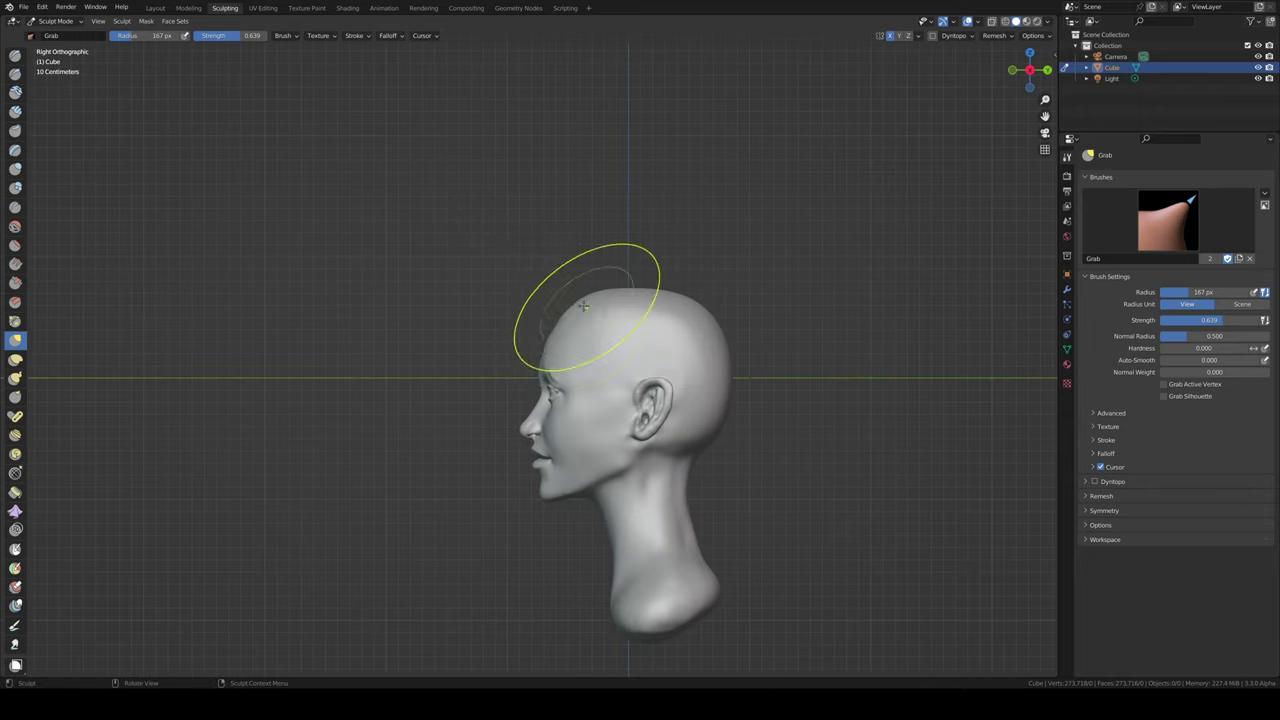
- Reshape the skull and neck silhouette with a 279 px Grab brush from front, side and top
scroll(518, 355, up, 4)
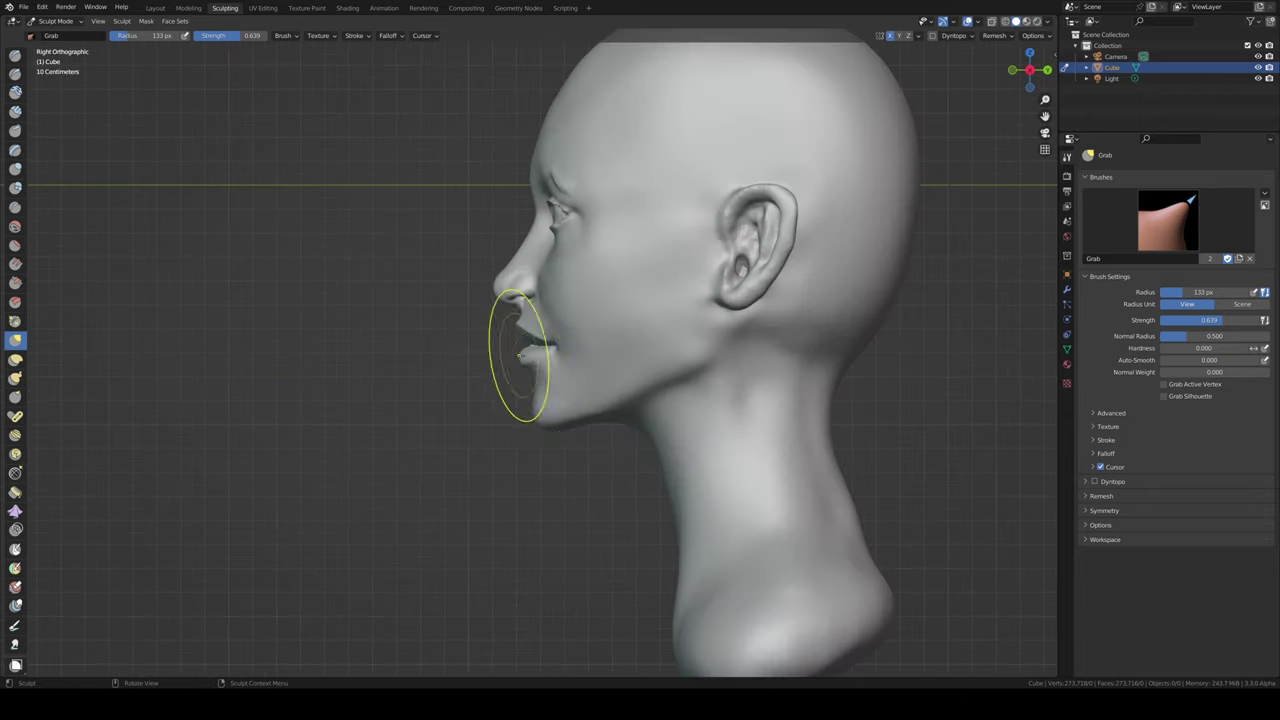
middle_drag(606, 443, 608, 375)
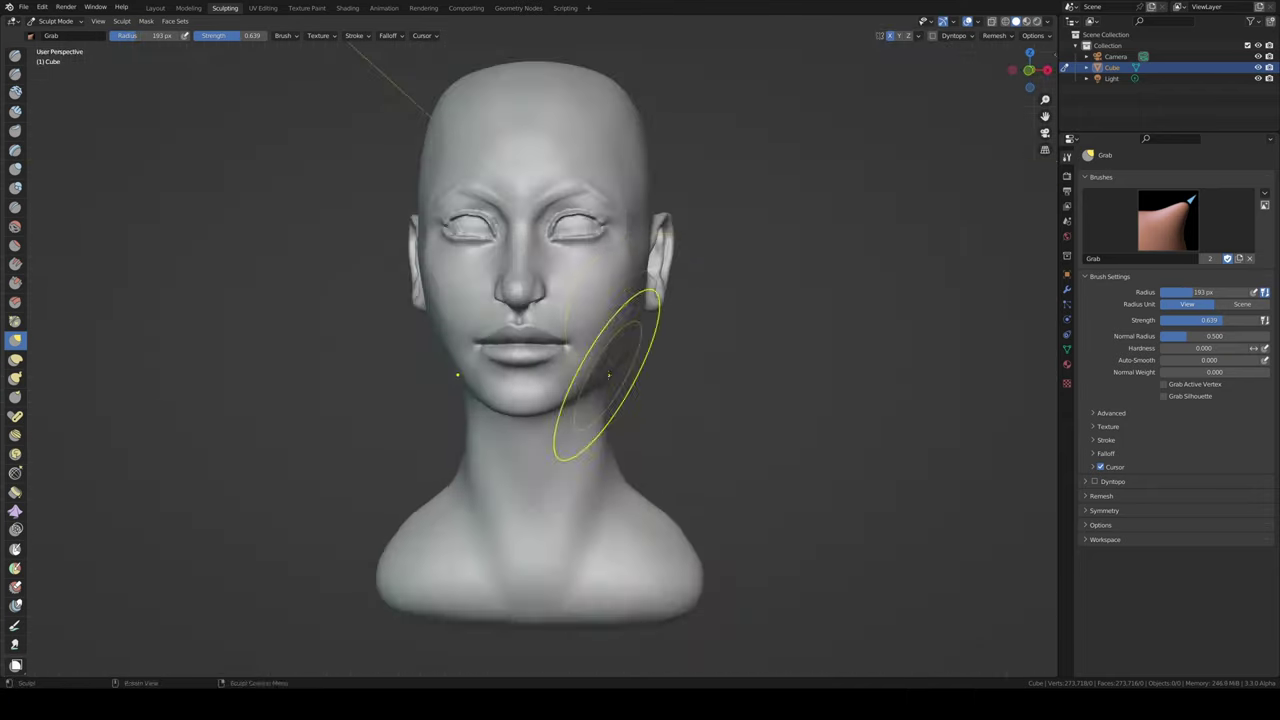
mouse_move(665, 323)
middle_down()
mouse_move(543, 343)
mouse_move(600, 330)
mouse_move(680, 343)
mouse_move(574, 278)
middle_up()
alt+middle_drag(588, 224, 552, 235)
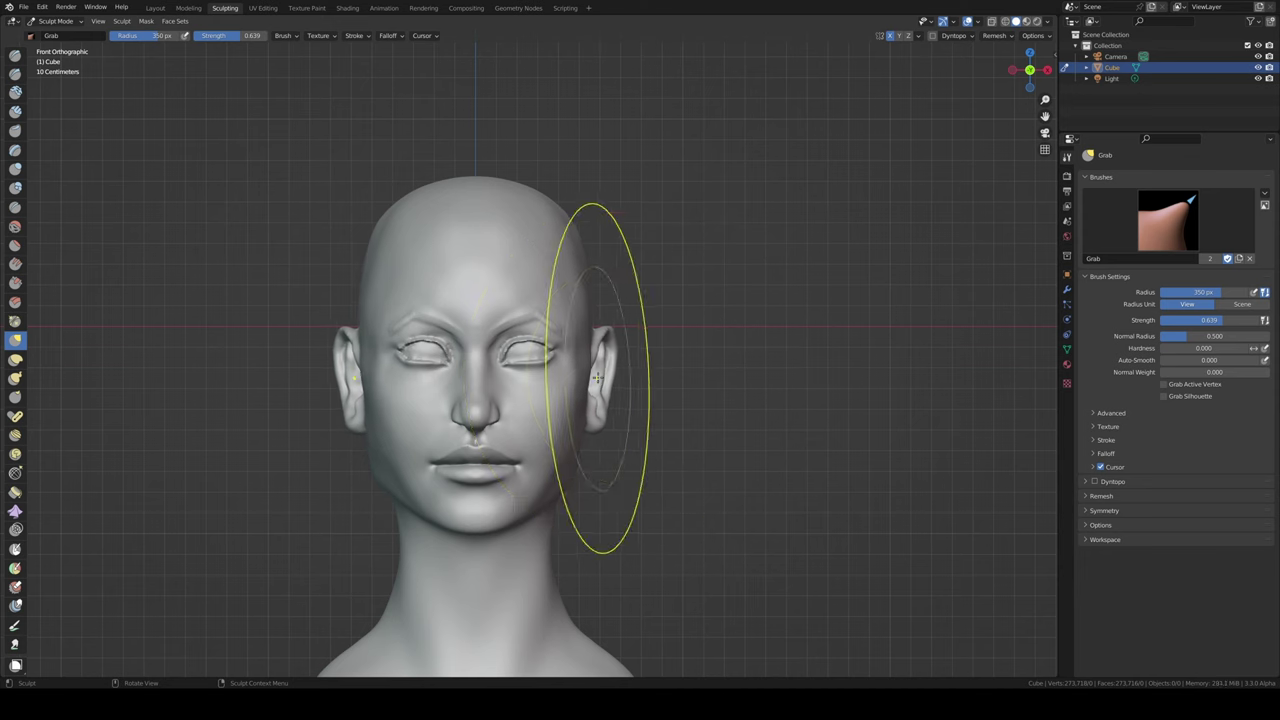
mouse_move(680, 294)
middle_down()
mouse_move(786, 229)
mouse_move(571, 286)
mouse_move(421, 286)
middle_up()
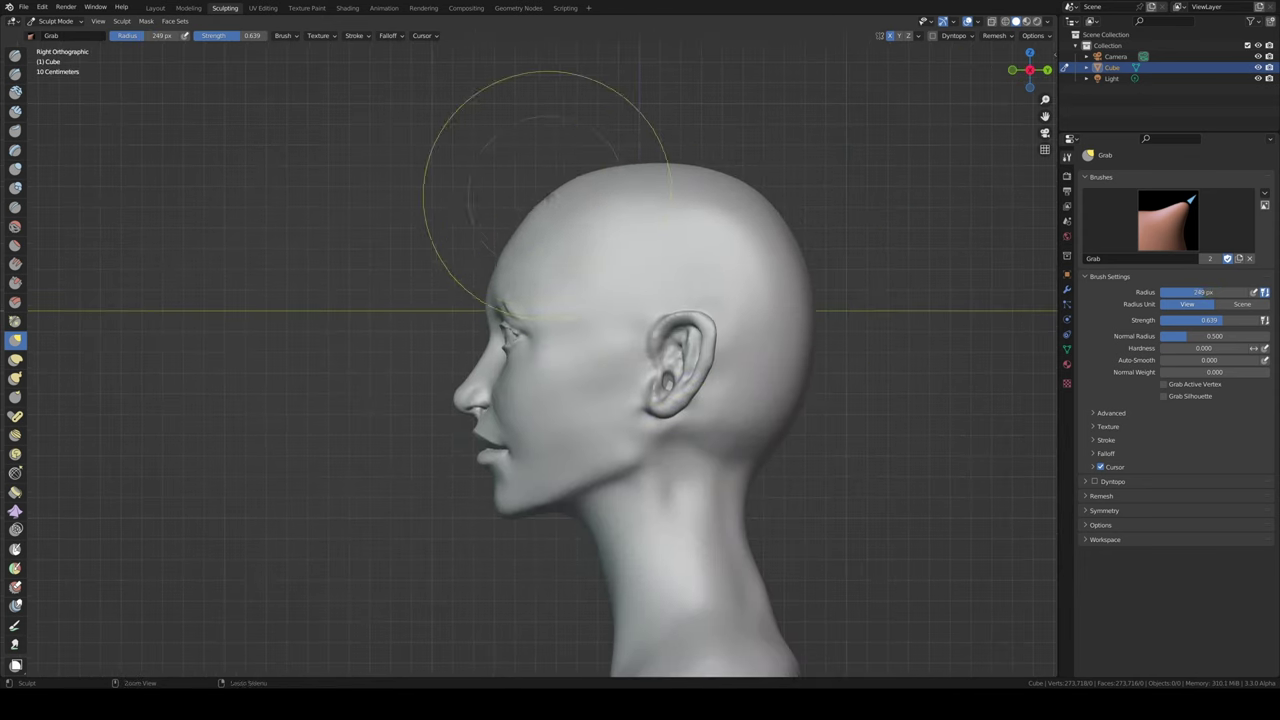
mouse_move(571, 178)
middle_down()
mouse_move(620, 229)
mouse_move(650, 170)
middle_up()
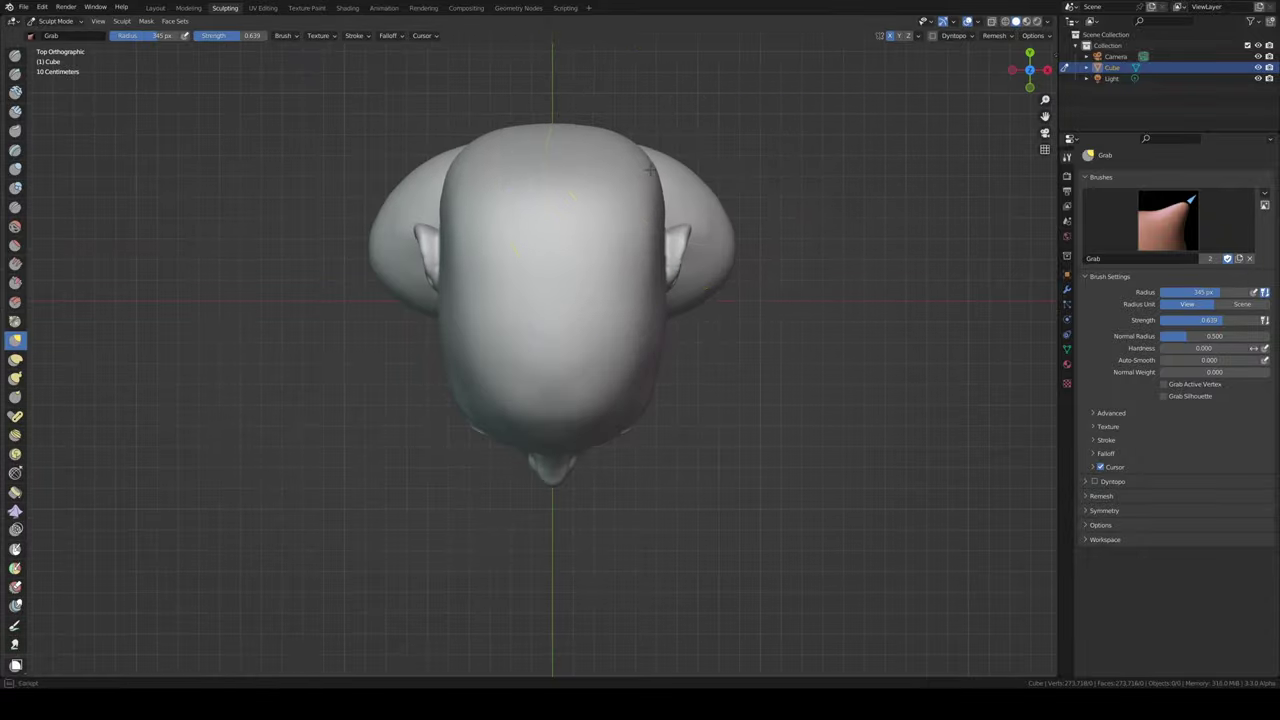
mouse_move(647, 387)
middle_down()
mouse_move(643, 314)
mouse_move(700, 366)
mouse_move(593, 348)
mouse_move(652, 244)
mouse_move(700, 394)
mouse_move(580, 251)
mouse_move(583, 365)
middle_up()
- Inflate the back of the cranium, save, and raise Grab strength to 1.000
key(i)
key(ctrl+s)
key(KP_3)
key(g)
key(shift+f)
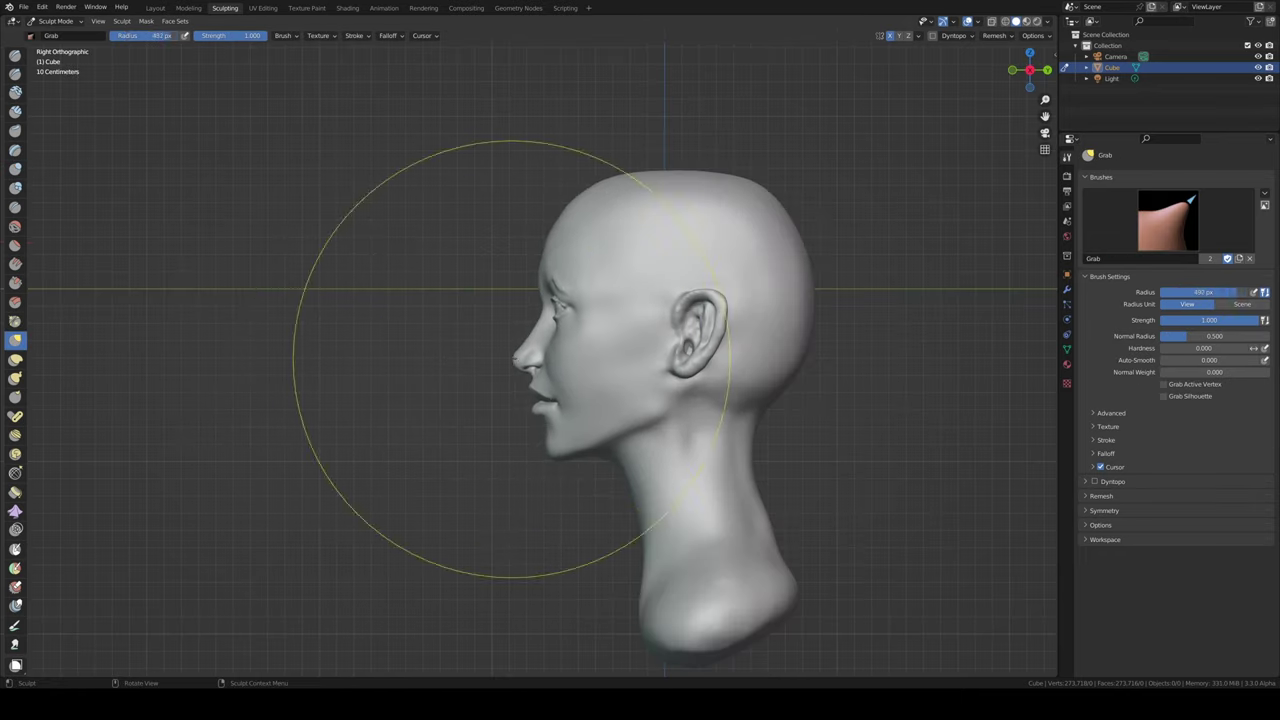
- Invert the face mask, move the rest of the head, clear the mask, and pull the jaw
scroll(563, 349, down, 4)
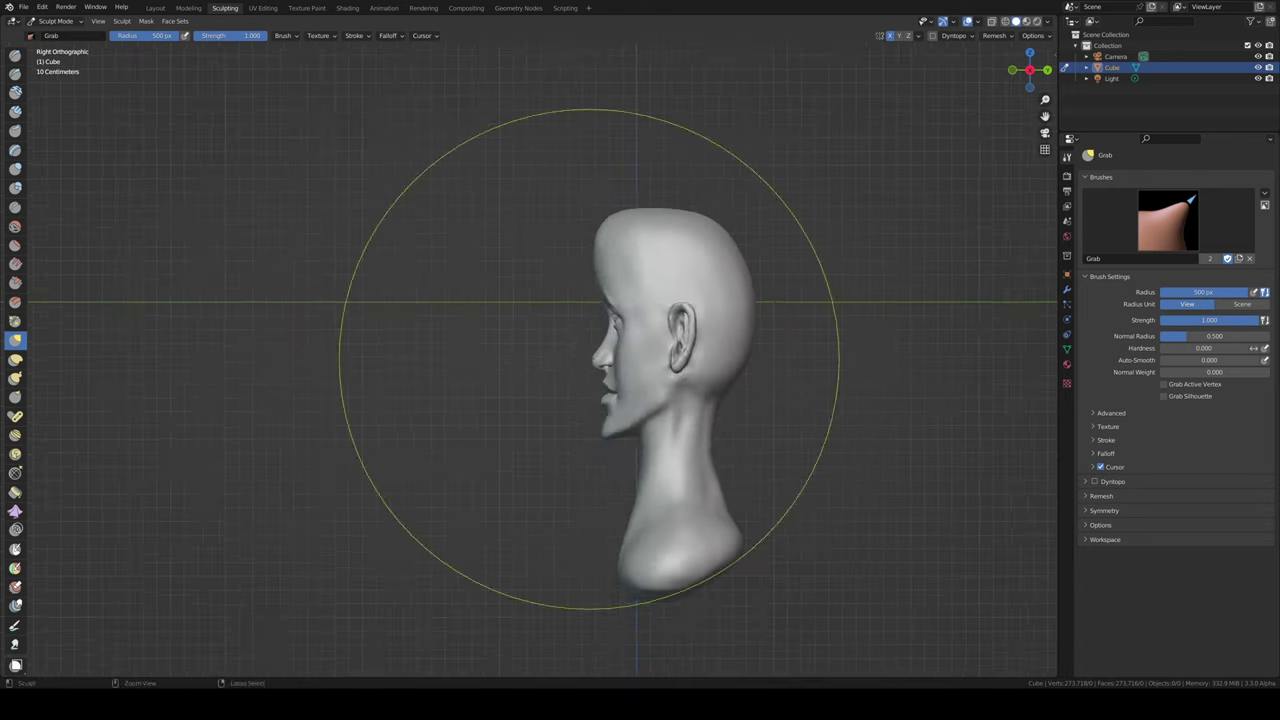
scroll(600, 174, up, 5)
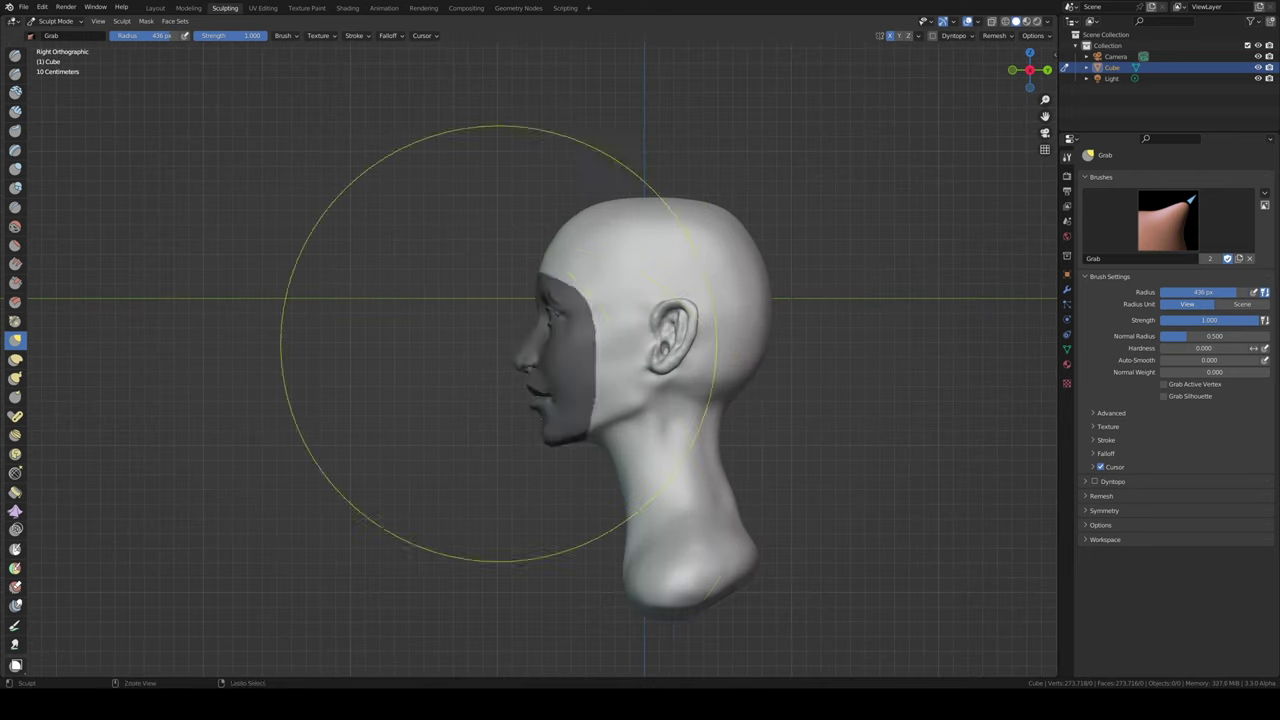
key(ctrl+i)
key(alt+m)
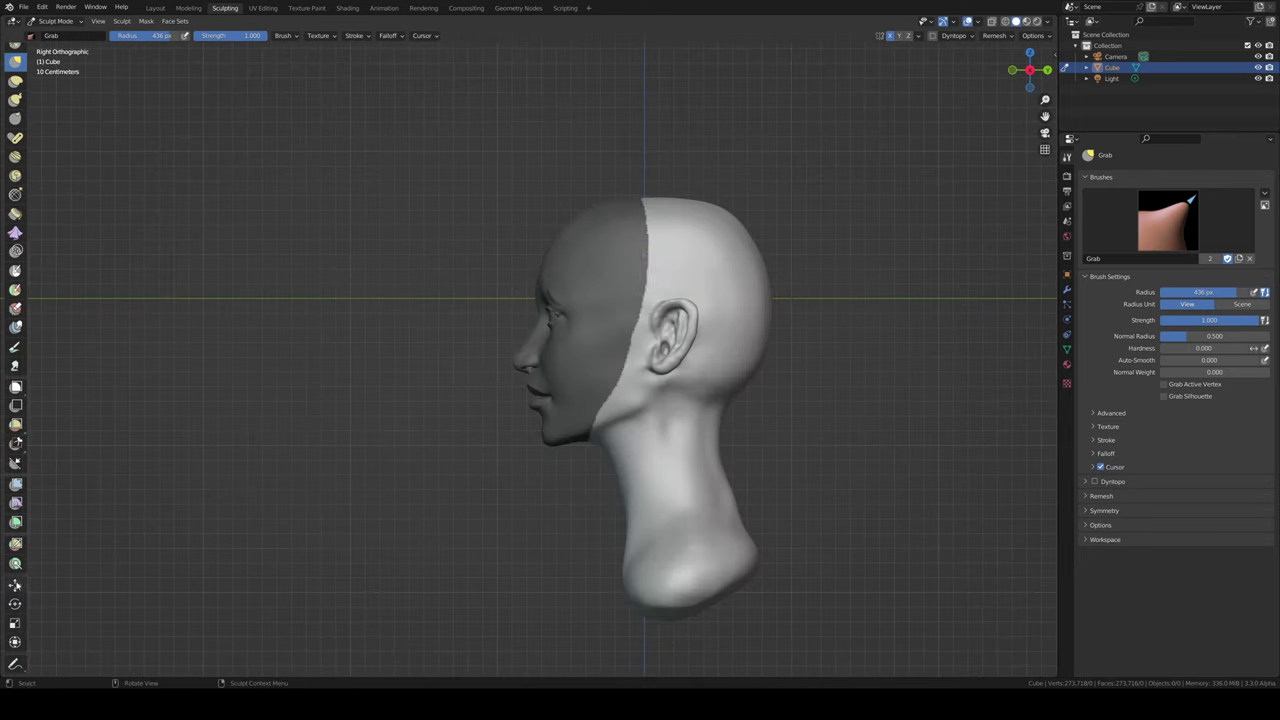
click(15, 585)
mouse_move(686, 287)
middle_down()
mouse_move(914, 300)
mouse_move(640, 300)
middle_up()
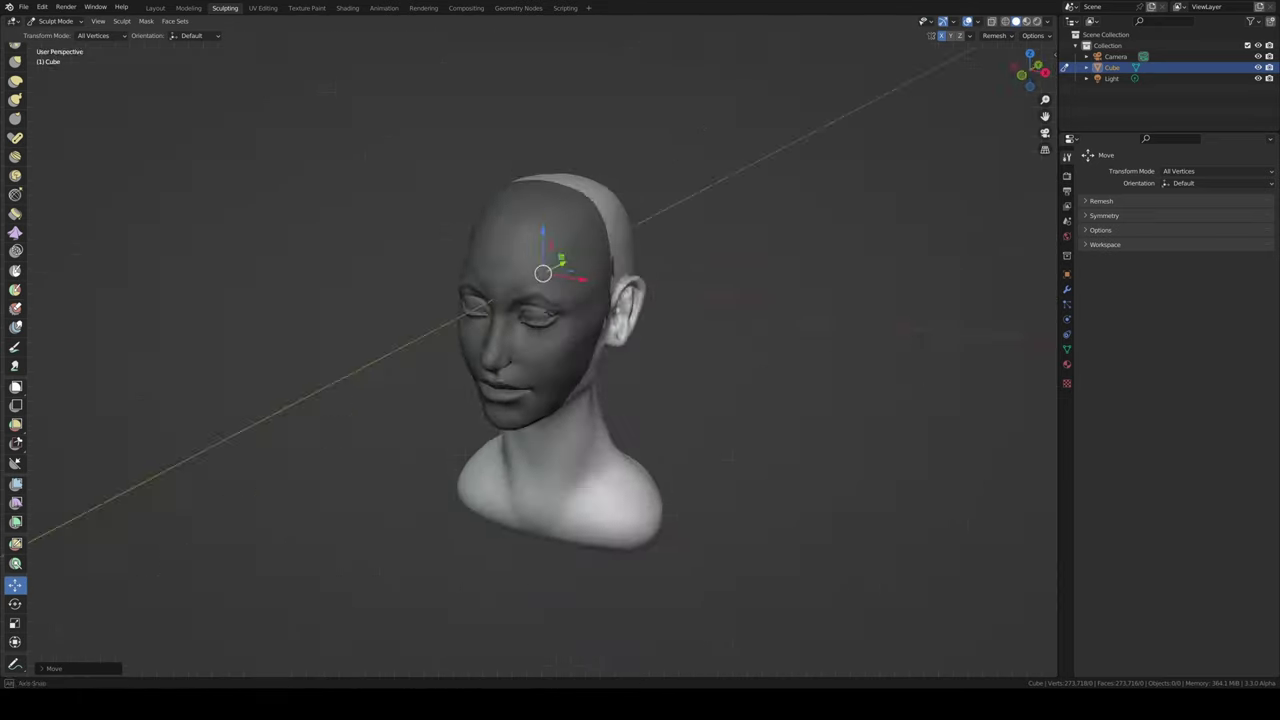
middle_drag(540, 273, 506, 223)
key(g)
mouse_move(557, 171)
middle_down()
mouse_move(543, 143)
mouse_move(571, 129)
mouse_move(450, 342)
middle_up()
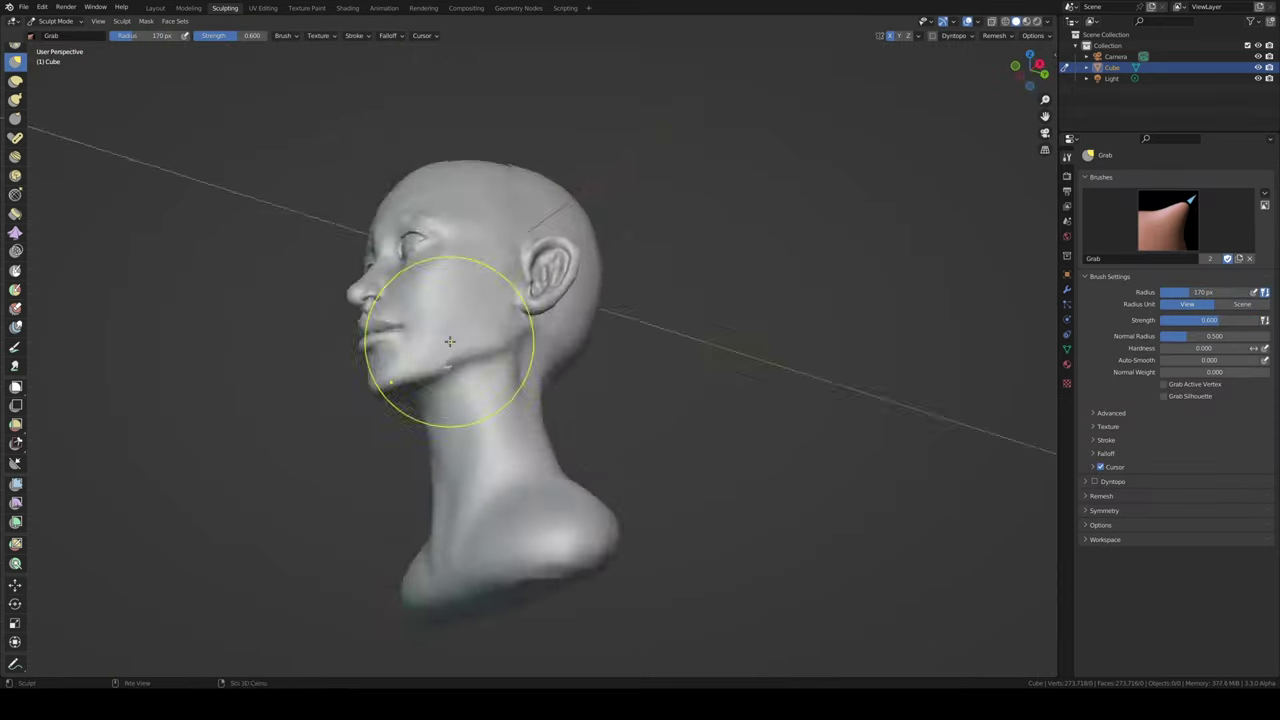
- Smooth the ridge along the jaw, neck and crown of the skull
click(15, 226)
scroll(362, 330, up, 5)
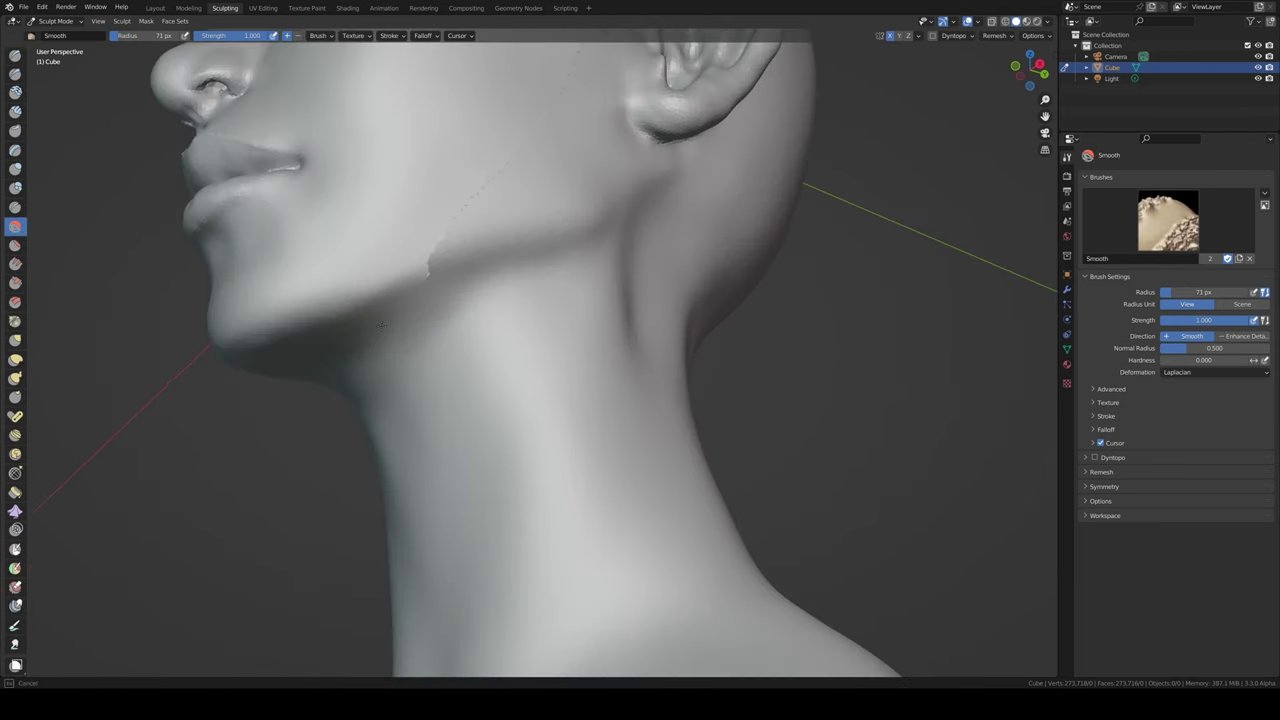
scroll(380, 324, down, 4)
mouse_move(443, 223)
middle_down()
mouse_move(414, 332)
mouse_move(311, 391)
mouse_move(411, 313)
mouse_move(380, 320)
mouse_move(415, 320)
middle_up()
scroll(380, 320, down, 3)
scroll(380, 320, up, 1)
- Reshape the area behind the ear and jaw with a roughly 203 px Grab brush in side view
mouse_move(386, 377)
middle_down()
mouse_move(371, 414)
mouse_move(380, 400)
middle_up()
key(g)
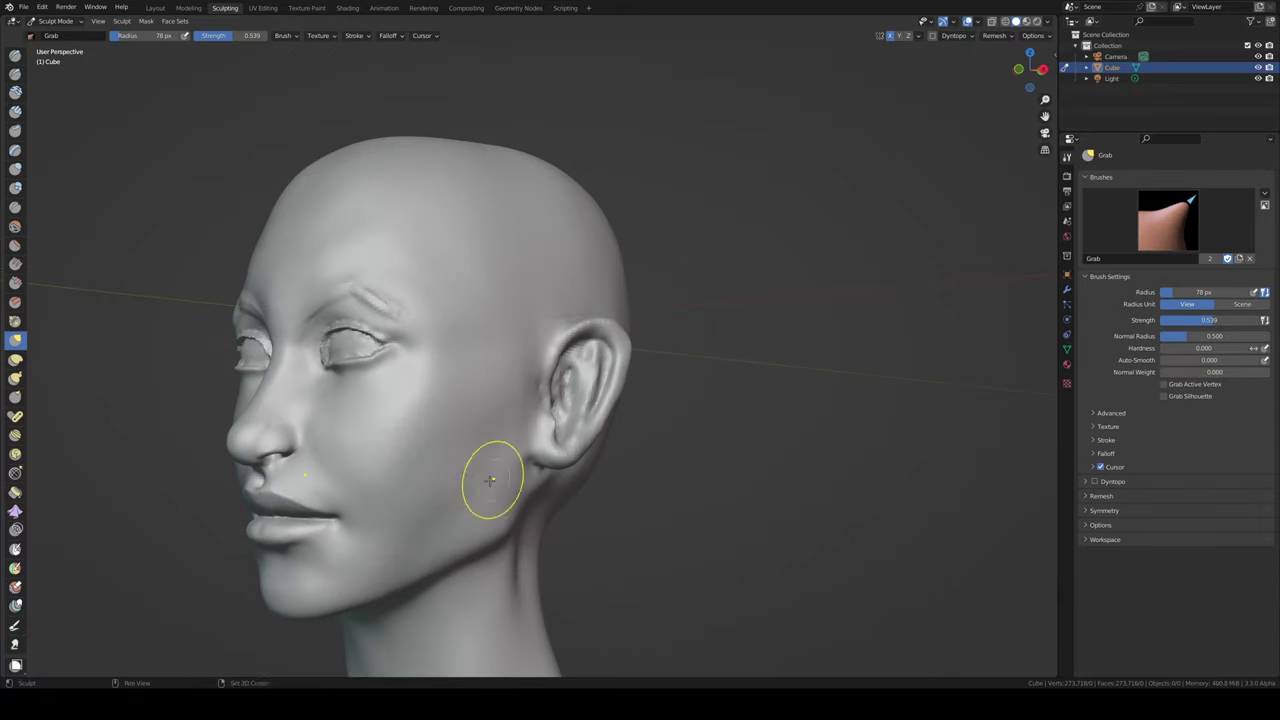
alt+middle_drag(490, 480, 507, 592)
key(f)
click(691, 492)
scroll(691, 492, down, 1)
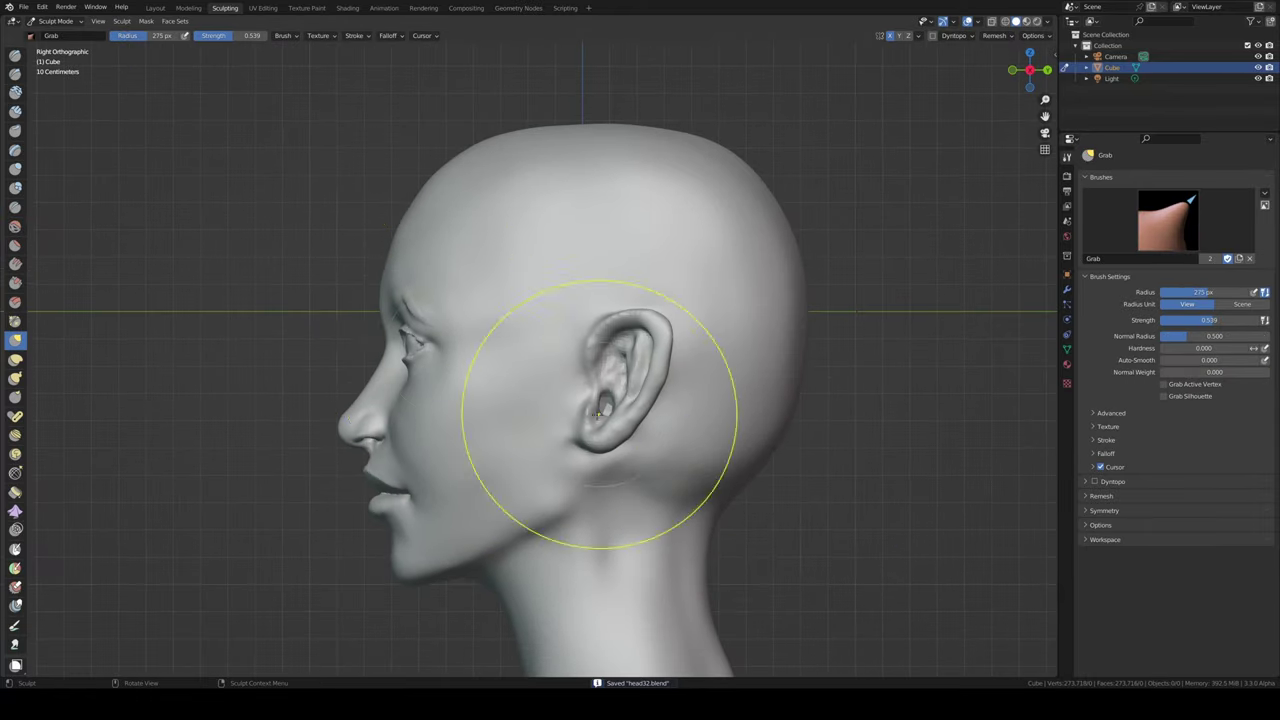
scroll(597, 413, down, 2)
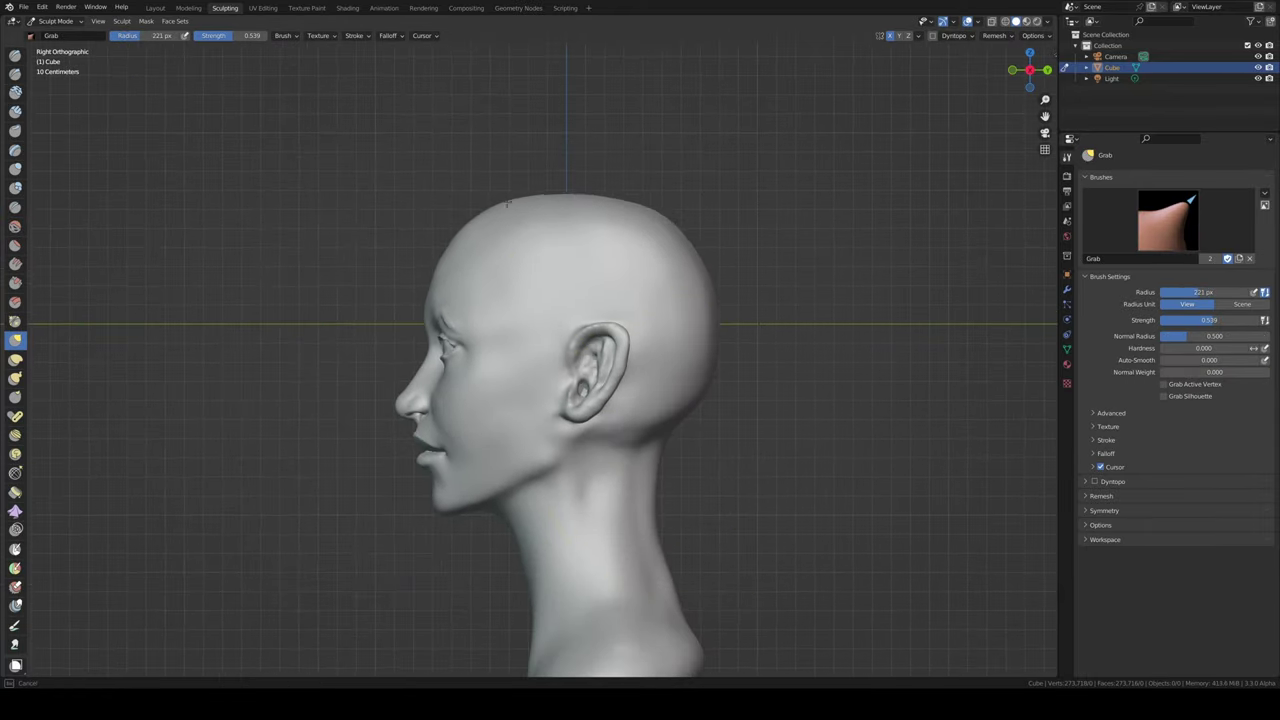
middle_drag(507, 203, 553, 245)
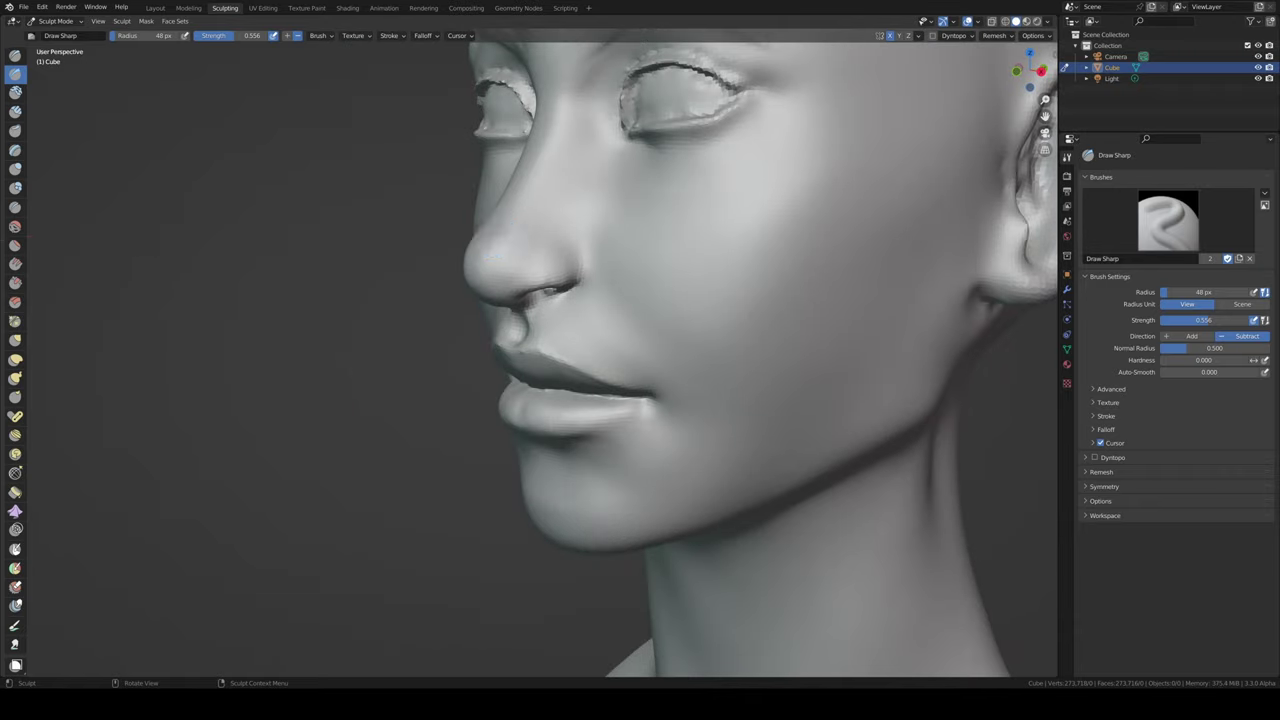
- Set the remesh voxel size to 0.00392 m, then orbit back to a frontal view of the face
key(shift+r)
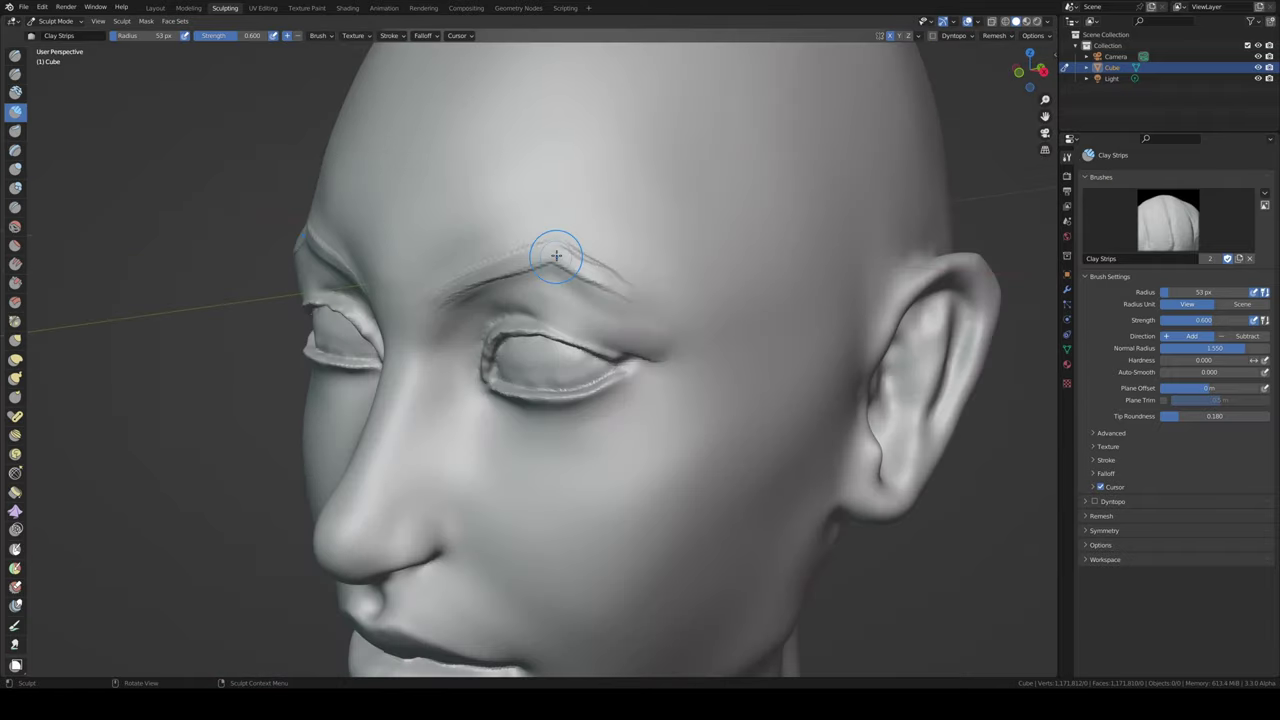
middle_drag(557, 257, 498, 250)
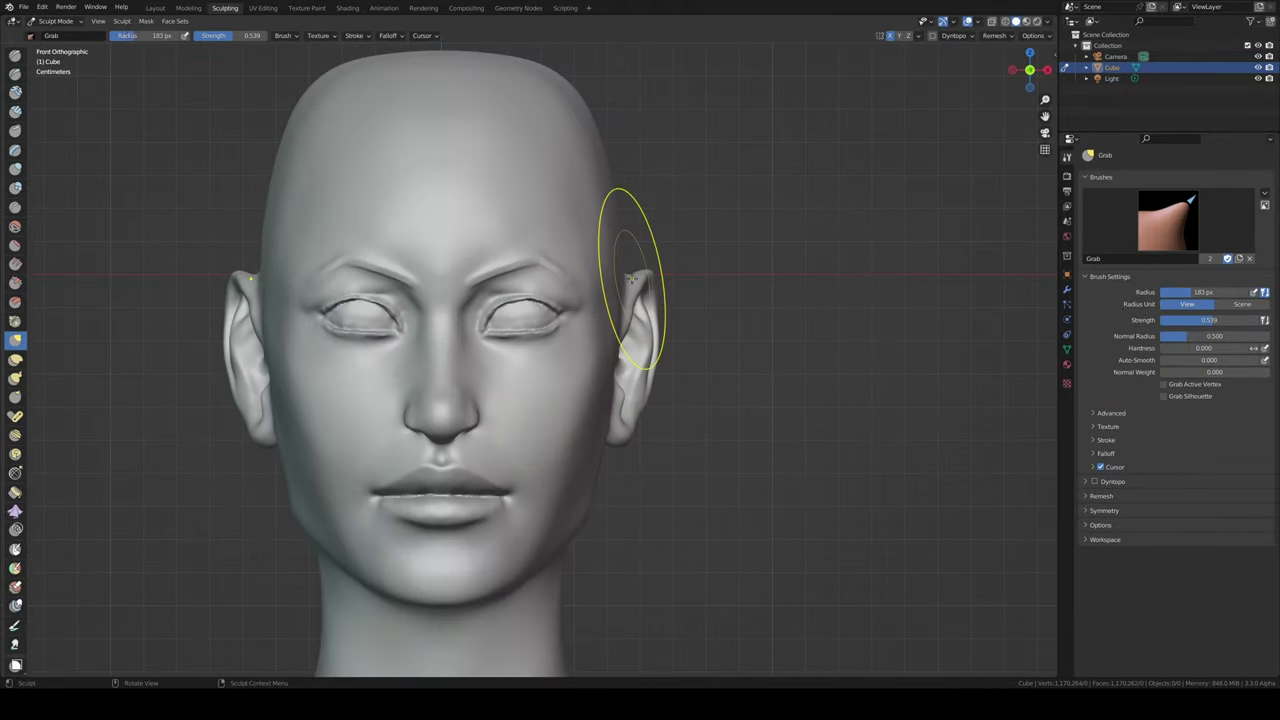
- Inspect the crown from several angles and reshape it with Grab at a 120 px radius
scroll(544, 193, down, 2)
middle_drag(510, 166, 506, 405)
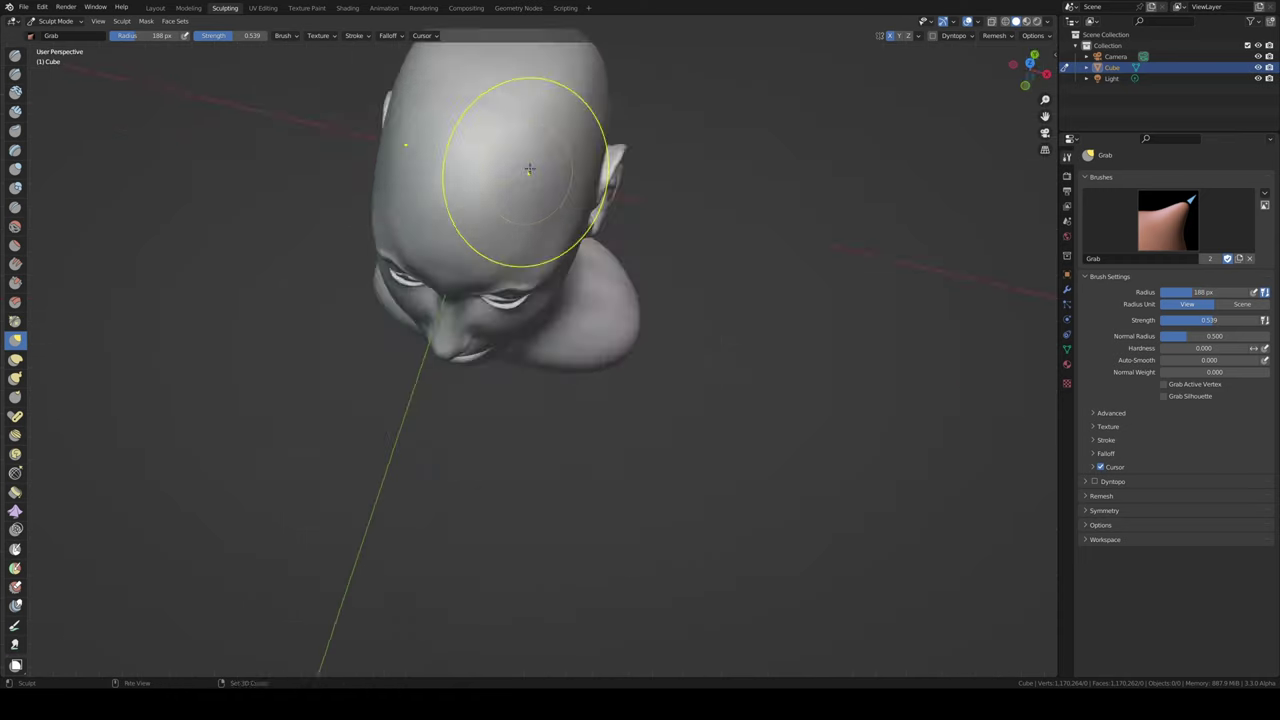
middle_drag(541, 290, 437, 272)
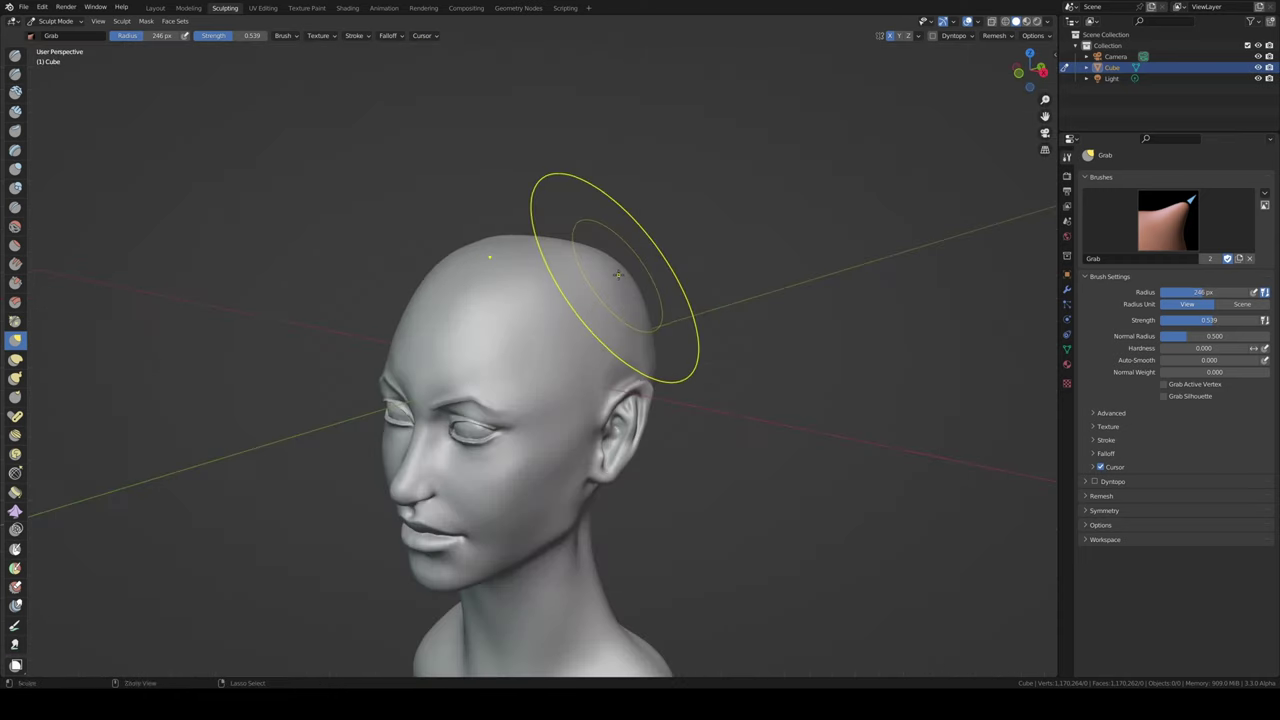
mouse_move(455, 477)
middle_down()
mouse_move(520, 440)
mouse_move(423, 386)
middle_up()
scroll(411, 385, up, 2)
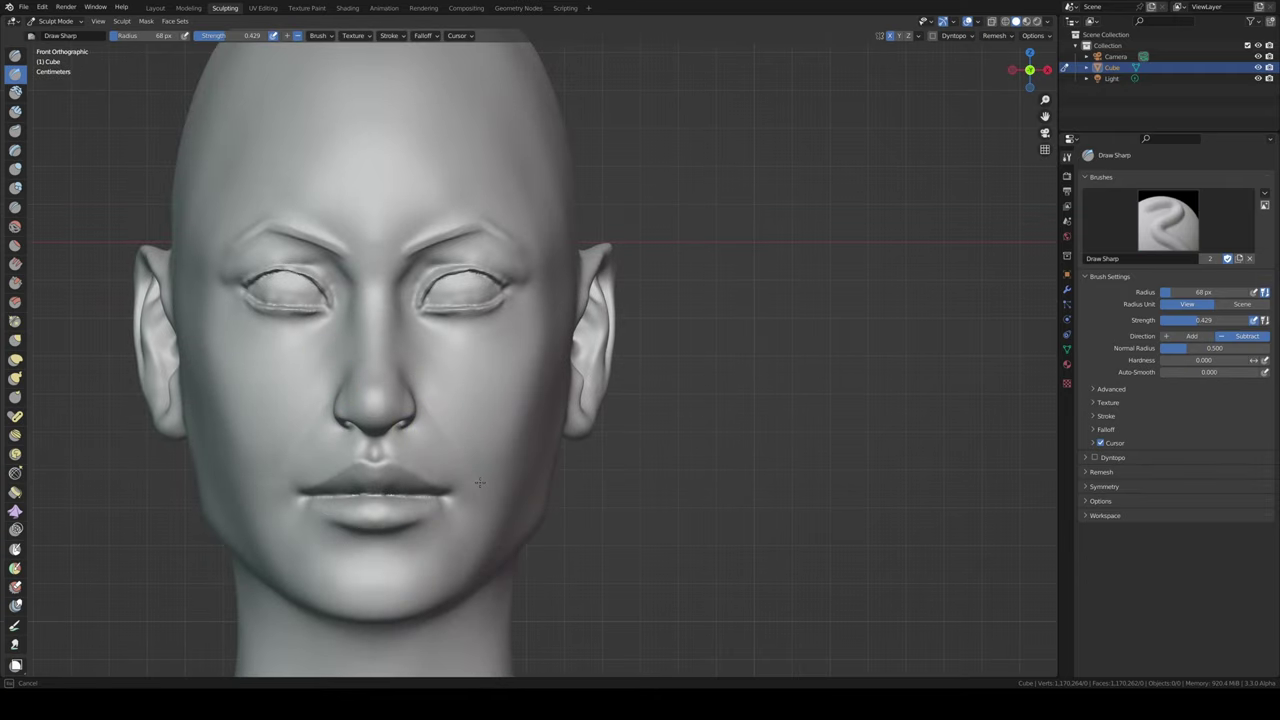
middle_drag(480, 483, 470, 461)
mouse_move(414, 566)
middle_down()
mouse_move(717, 223)
mouse_move(614, 357)
mouse_move(550, 382)
mouse_move(491, 457)
mouse_move(430, 150)
mouse_move(609, 351)
middle_up()
key(g)
key(f)
scroll(485, 330, up, 2)
- Adjust the chin and ear in profile with Grab, resizing the brush to 31 px, then 113 px
mouse_move(490, 345)
middle_down()
mouse_move(571, 243)
mouse_move(620, 230)
middle_up()
key(f)
scroll(636, 234, up, 5)
scroll(636, 234, down, 5)
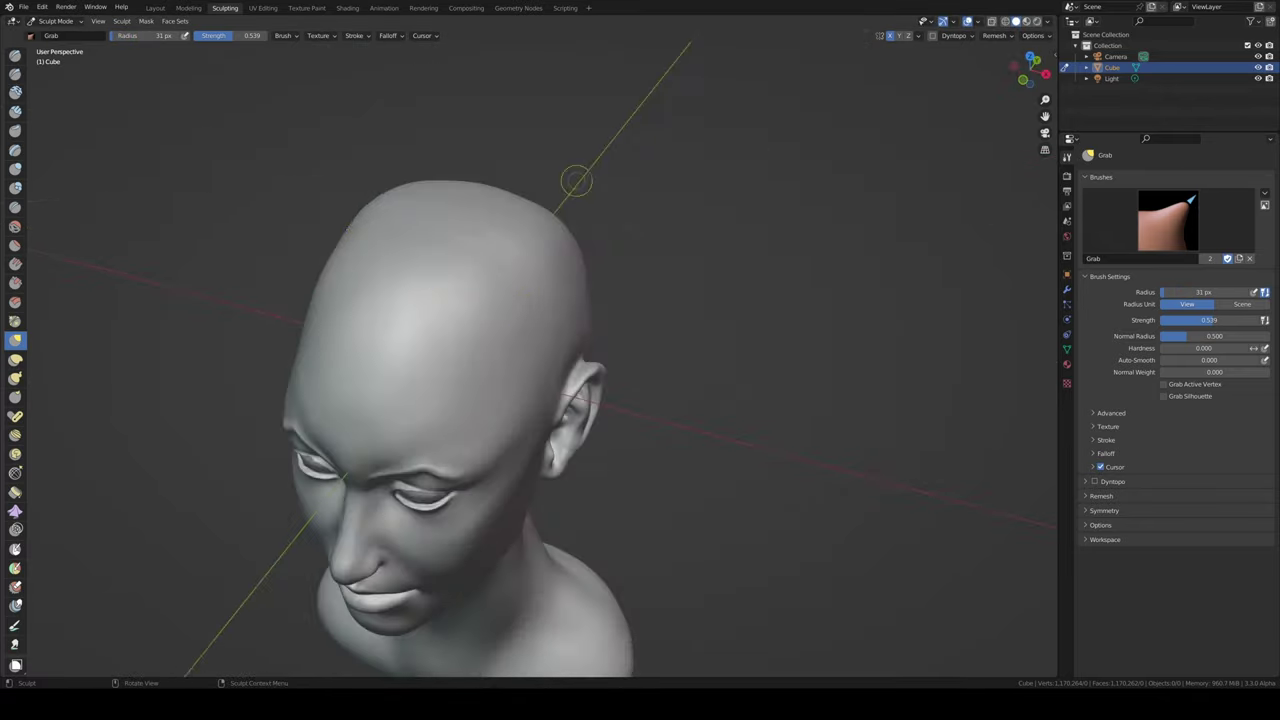
key(f)
mouse_move(577, 177)
middle_down()
mouse_move(557, 234)
mouse_move(593, 325)
middle_up()
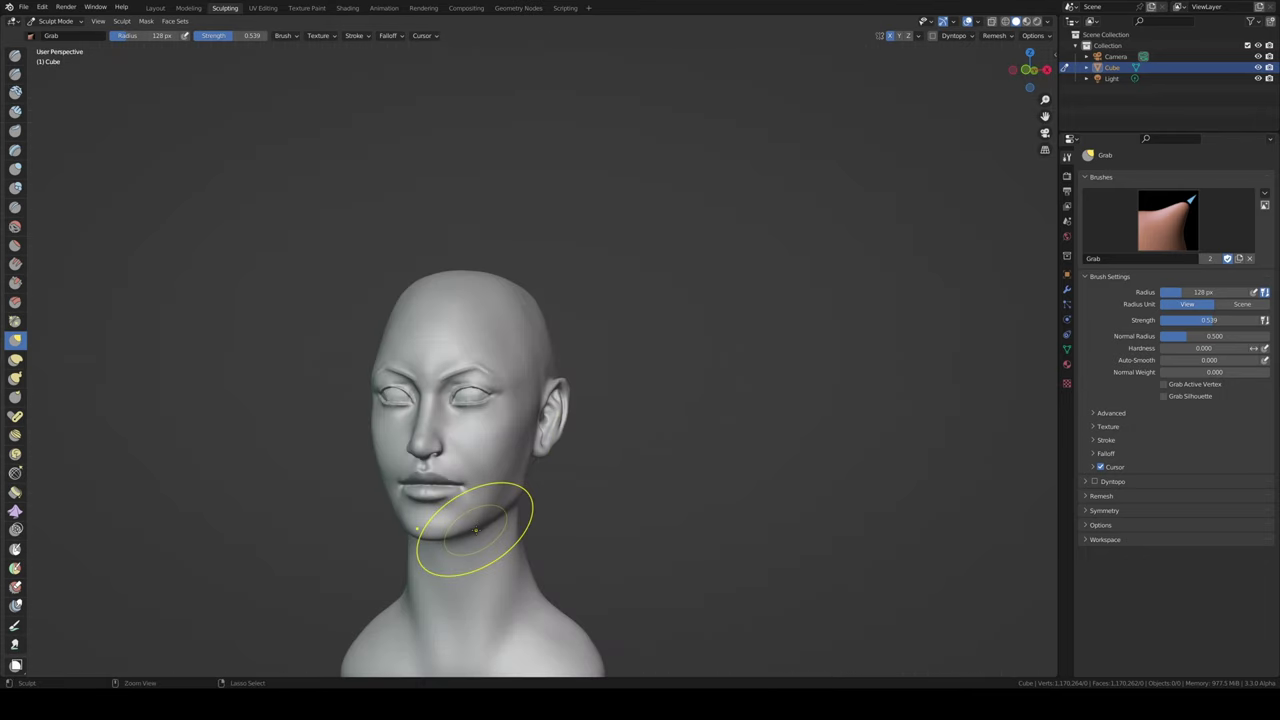
ctrl+middle_drag(475, 530, 455, 485)
mouse_move(455, 485)
middle_down()
mouse_move(436, 441)
mouse_move(466, 410)
mouse_move(398, 457)
mouse_move(457, 457)
mouse_move(329, 426)
mouse_move(369, 493)
mouse_move(353, 310)
middle_up()
- Carve the nostrils with Draw Sharp, flatten the brow with Scrape/Peaks, and nudge the ear with Grab
click(15, 73)
key(shift+t)
mouse_move(406, 211)
middle_down()
mouse_move(466, 209)
mouse_move(583, 320)
mouse_move(571, 343)
mouse_move(550, 343)
middle_up()
key(g)
scroll(642, 383, down, 5)
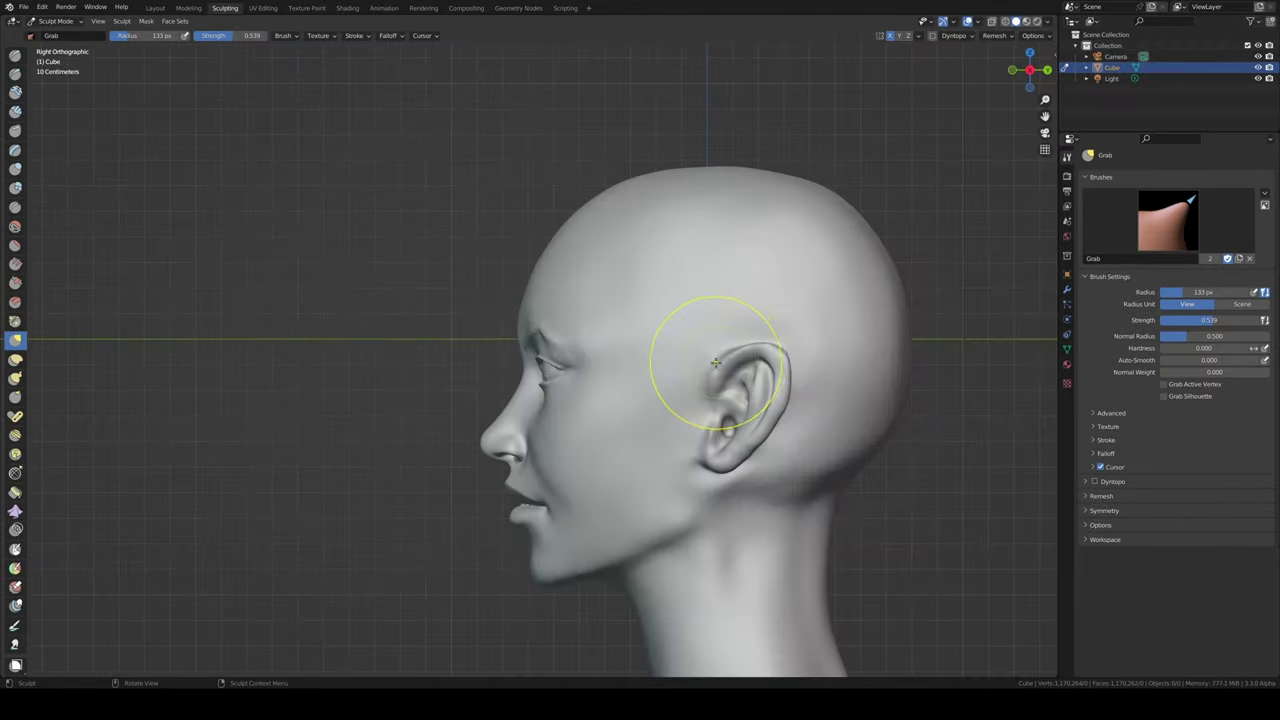
key(shift+space)
click(666, 360)
mouse_move(666, 360)
middle_down()
mouse_move(720, 200)
mouse_move(600, 300)
mouse_move(639, 300)
mouse_move(555, 292)
middle_up()
- Grab-reshape the nose tip, lips and outer eye area while checking front and side views
scroll(620, 300, up, 4)
key(g)
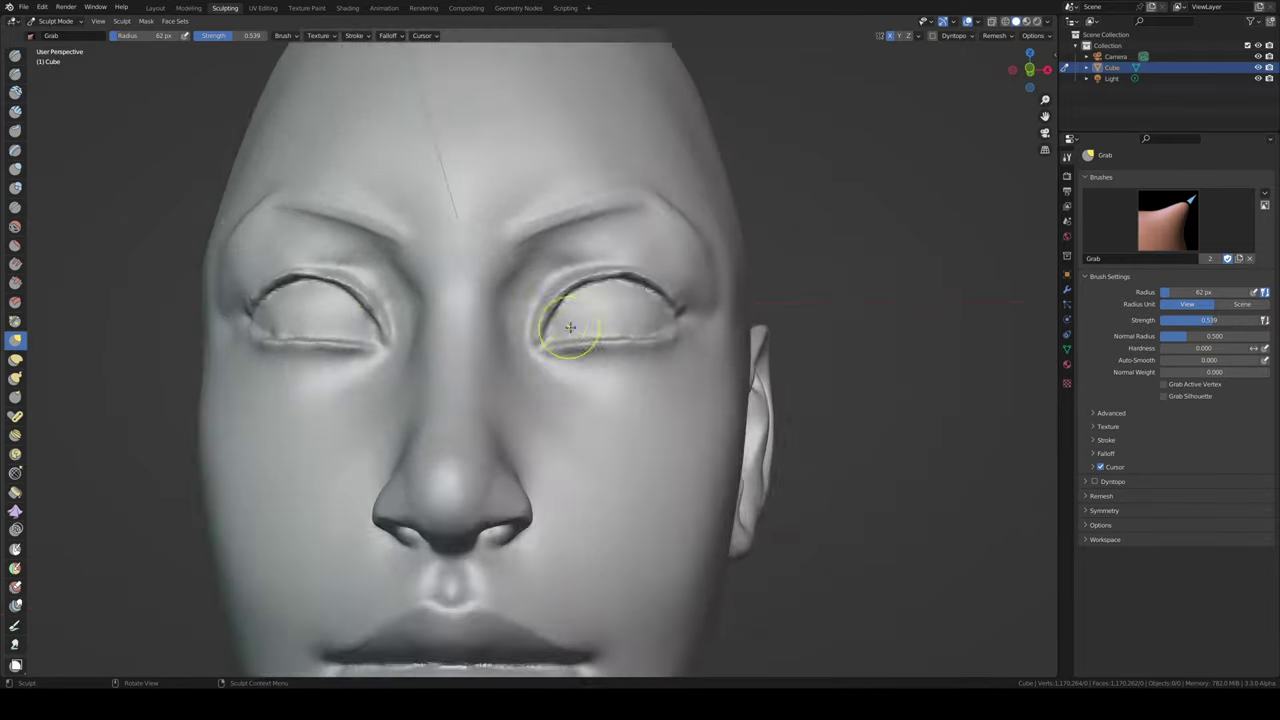
middle_drag(627, 272, 610, 358)
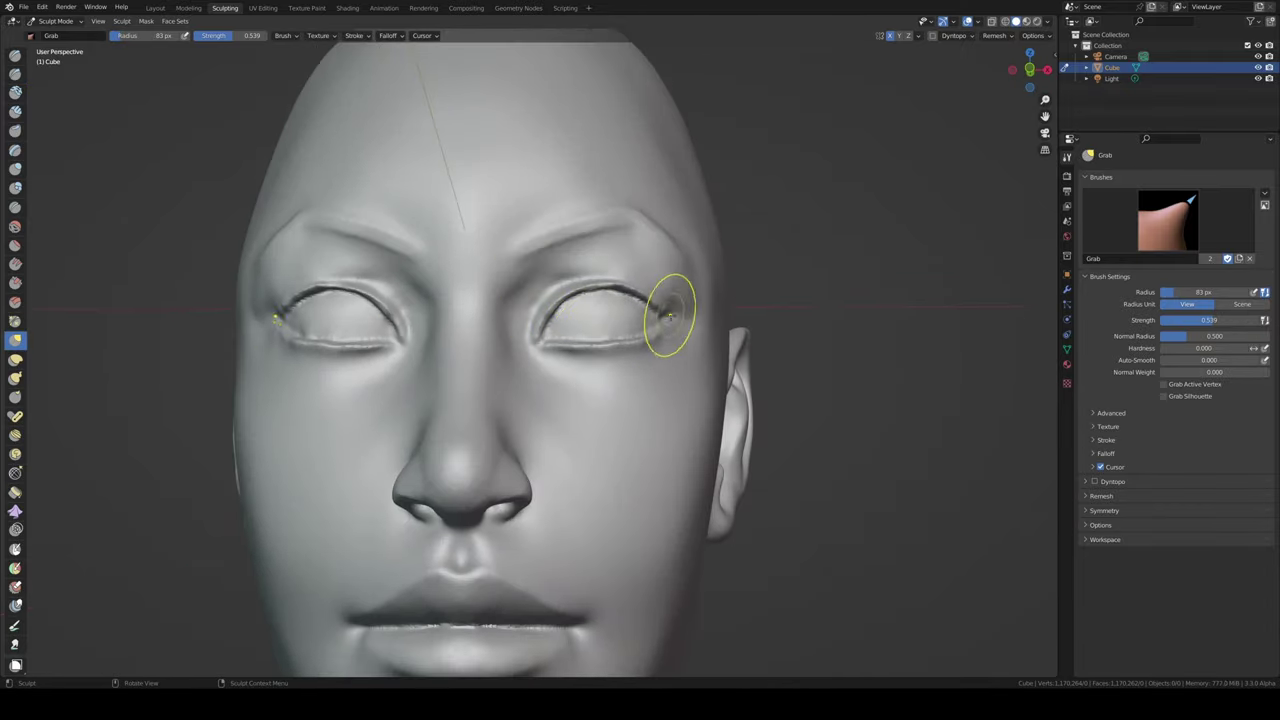
mouse_move(670, 315)
middle_down()
mouse_move(610, 330)
mouse_move(571, 414)
middle_up()
scroll(571, 414, down, 3)
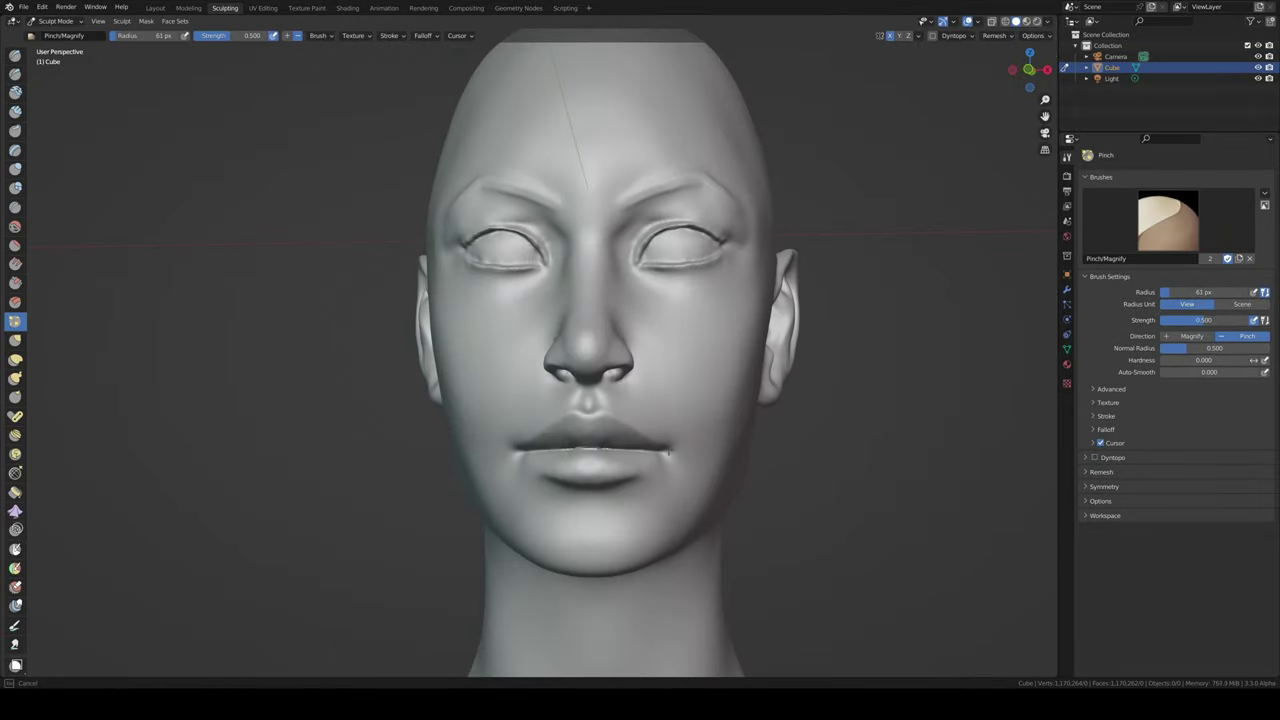
scroll(608, 447, up, 3)
key(g)
mouse_move(737, 480)
middle_down()
mouse_move(663, 366)
mouse_move(592, 392)
mouse_move(691, 451)
middle_up()
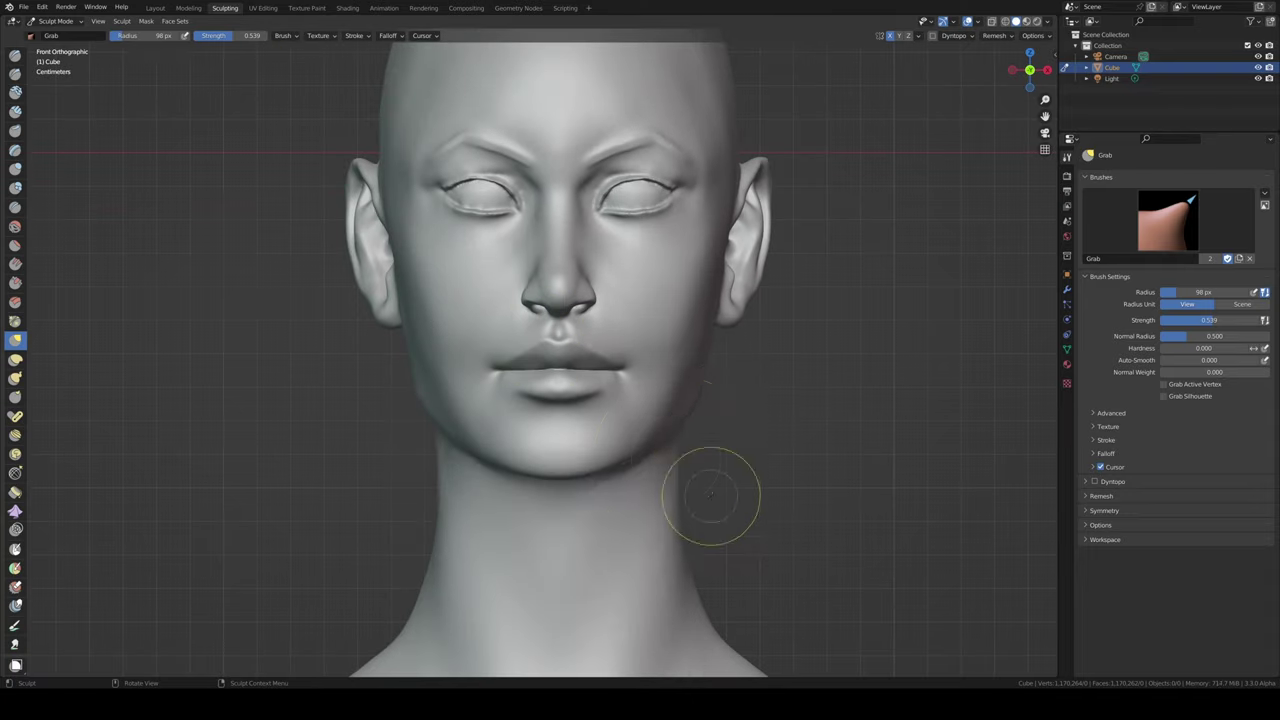
scroll(688, 540, down, 5)
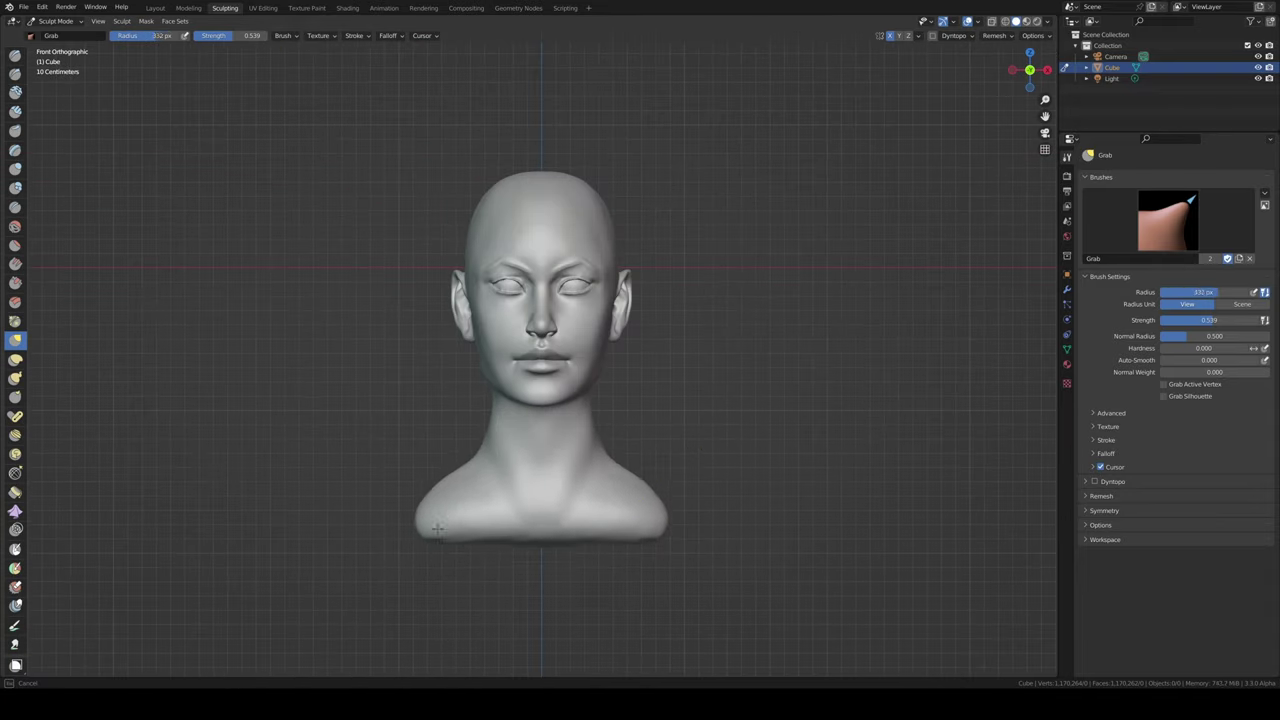
alt+middle_drag(471, 537, 537, 467)
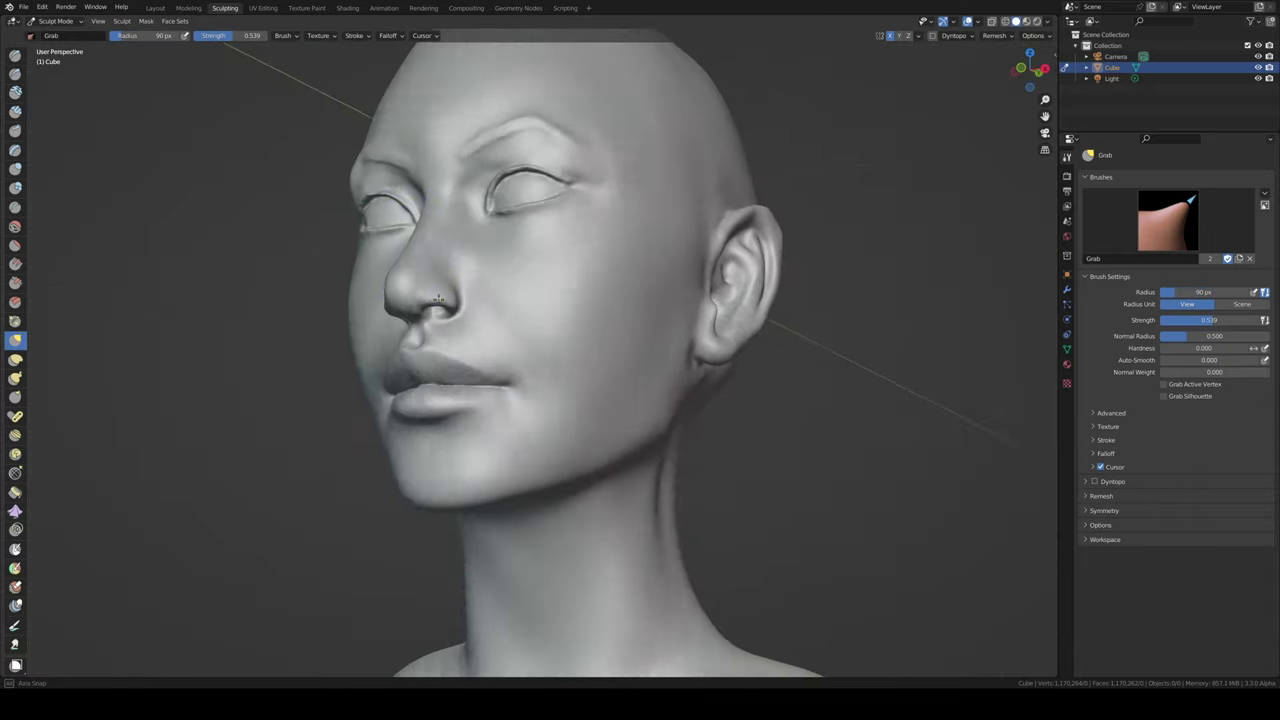
alt+middle_drag(438, 298, 438, 310)
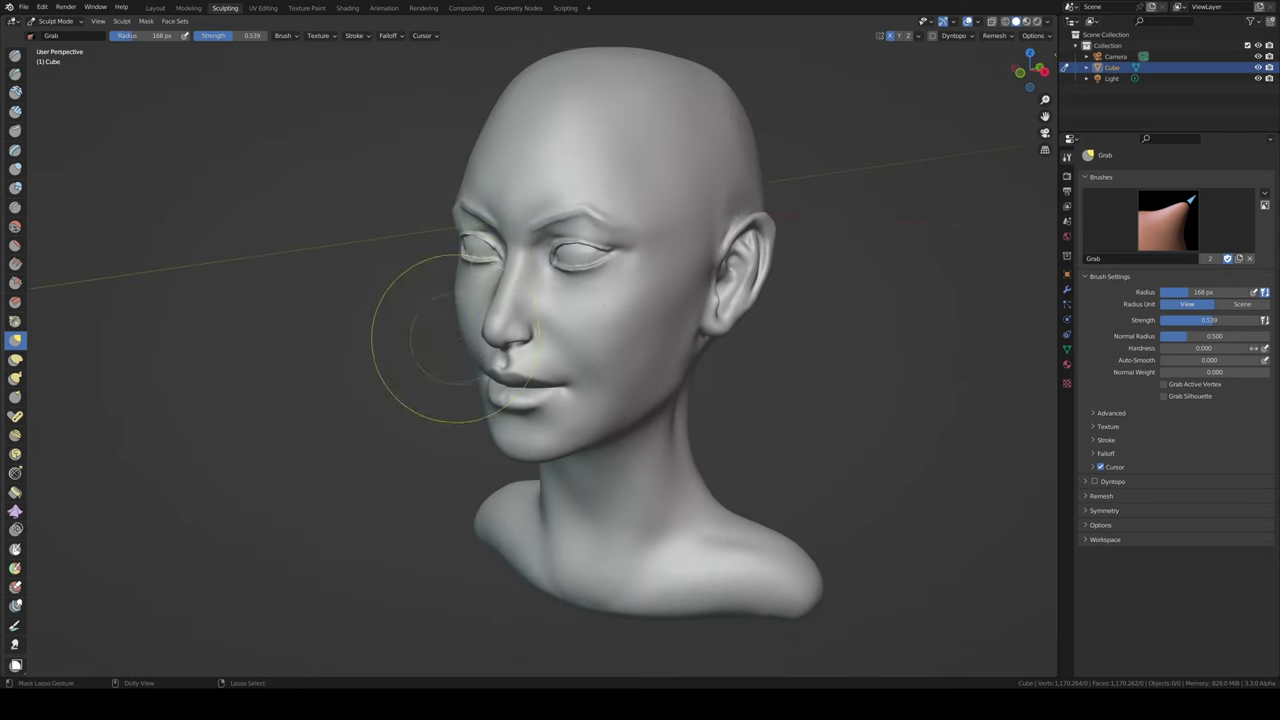
- Nudge the temple and cheek contours from near-front and three-quarter views
middle_drag(455, 338, 545, 335)
middle_drag(653, 298, 659, 373)
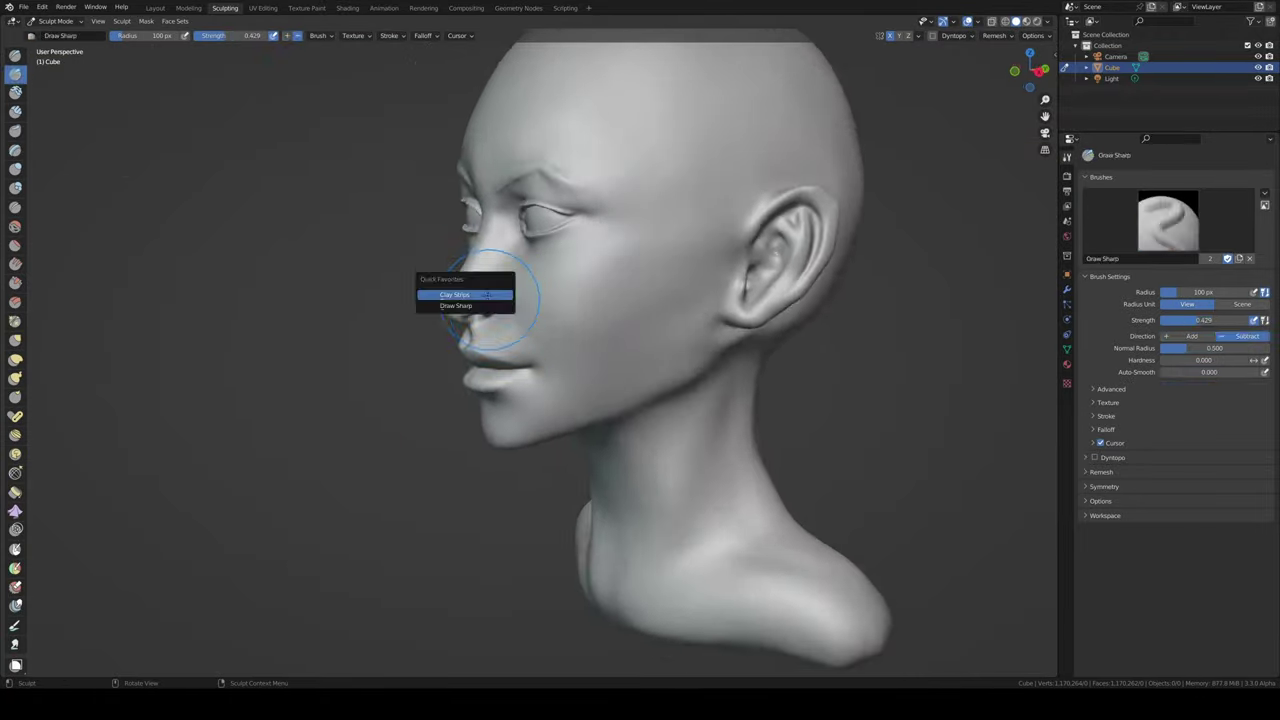
- Shape the nose and lips in close frontal views, alternating Clay Strips and Grab
click(487, 295)
middle_drag(487, 295, 572, 292)
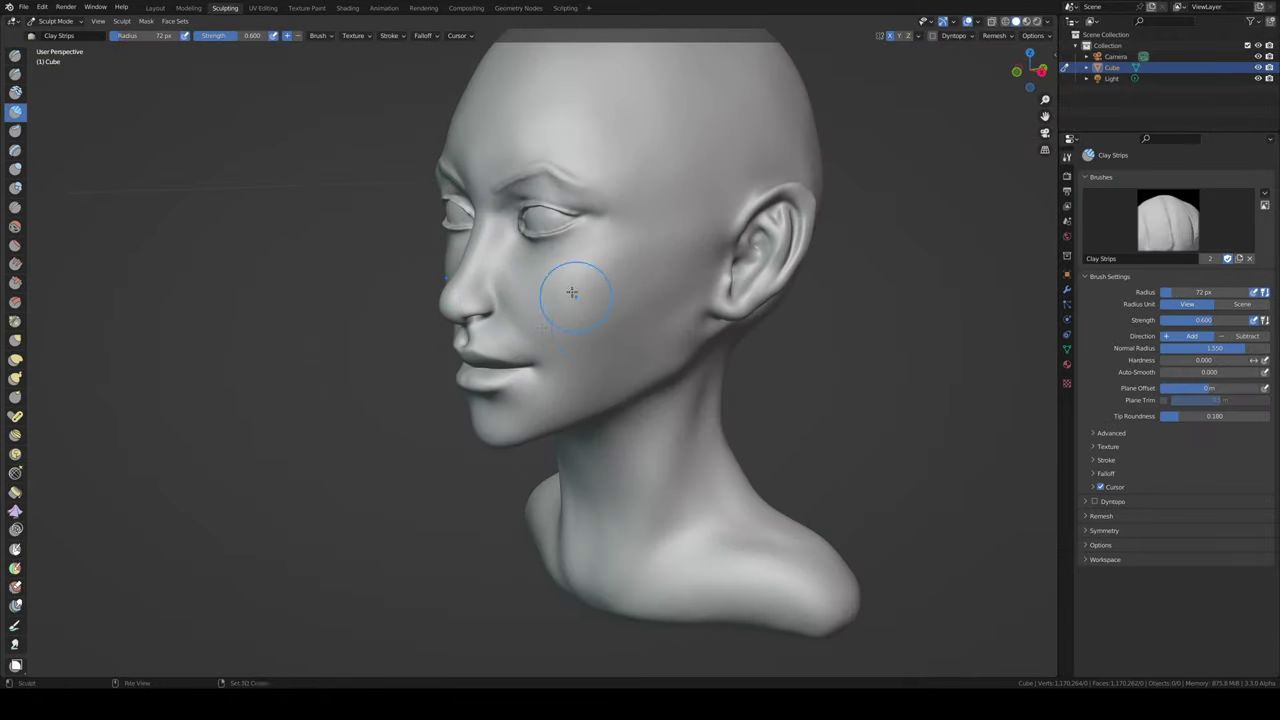
scroll(595, 346, up, 5)
key(g)
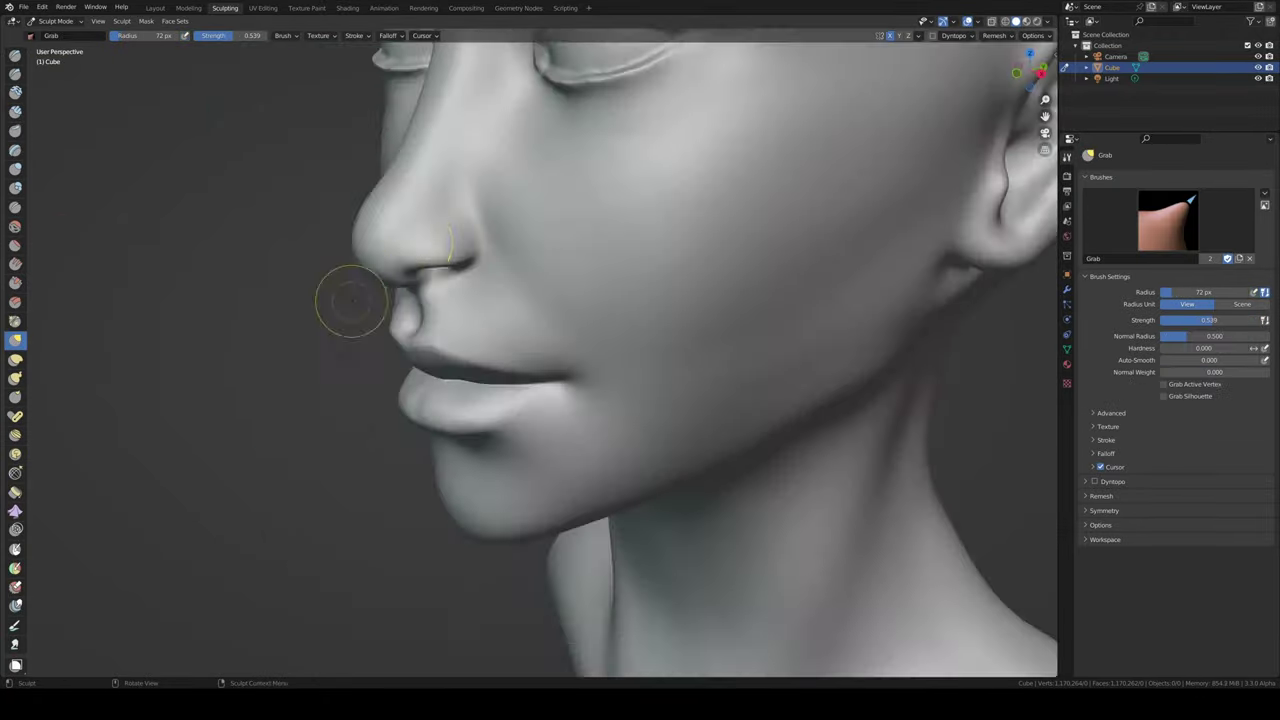
mouse_move(349, 300)
middle_down()
mouse_move(437, 249)
mouse_move(466, 209)
mouse_move(63, 289)
mouse_move(438, 241)
mouse_move(454, 297)
mouse_move(560, 297)
mouse_move(454, 297)
middle_up()
key(c)
scroll(454, 297, down, 3)
key(g)
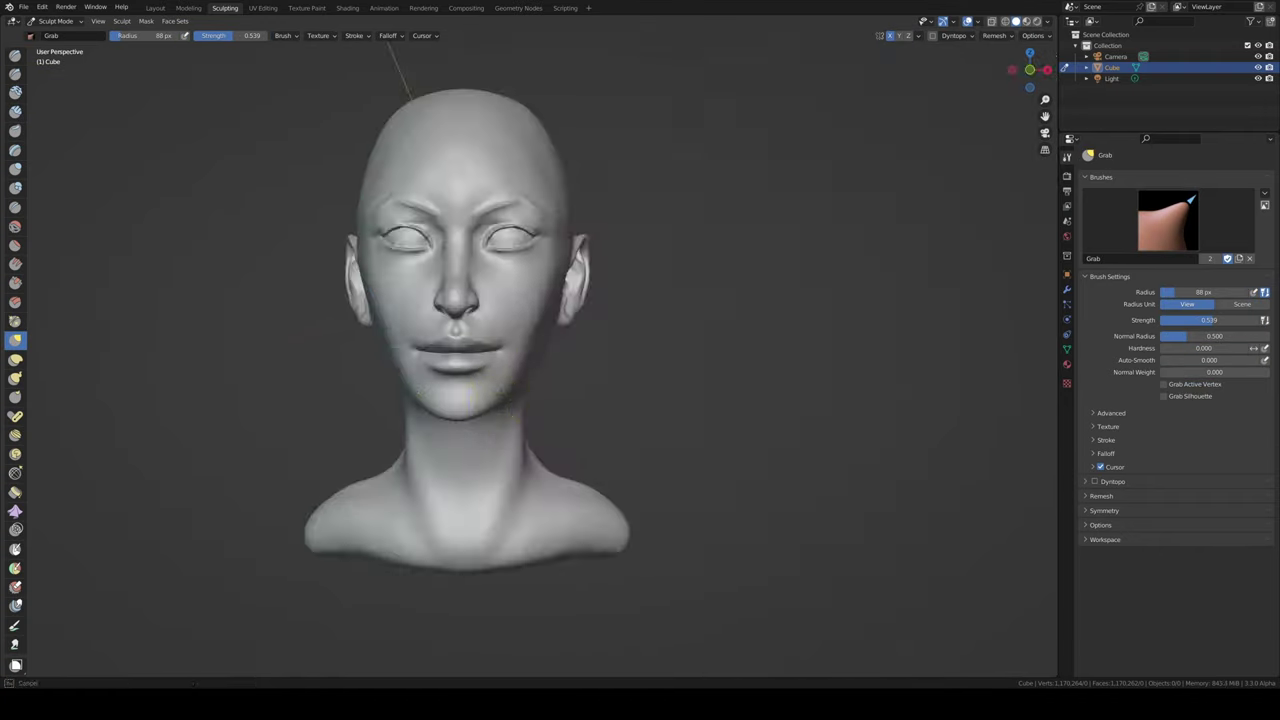
scroll(429, 457, up, 3)
mouse_move(440, 440)
middle_down()
mouse_move(429, 457)
mouse_move(457, 400)
middle_up()
key(c)
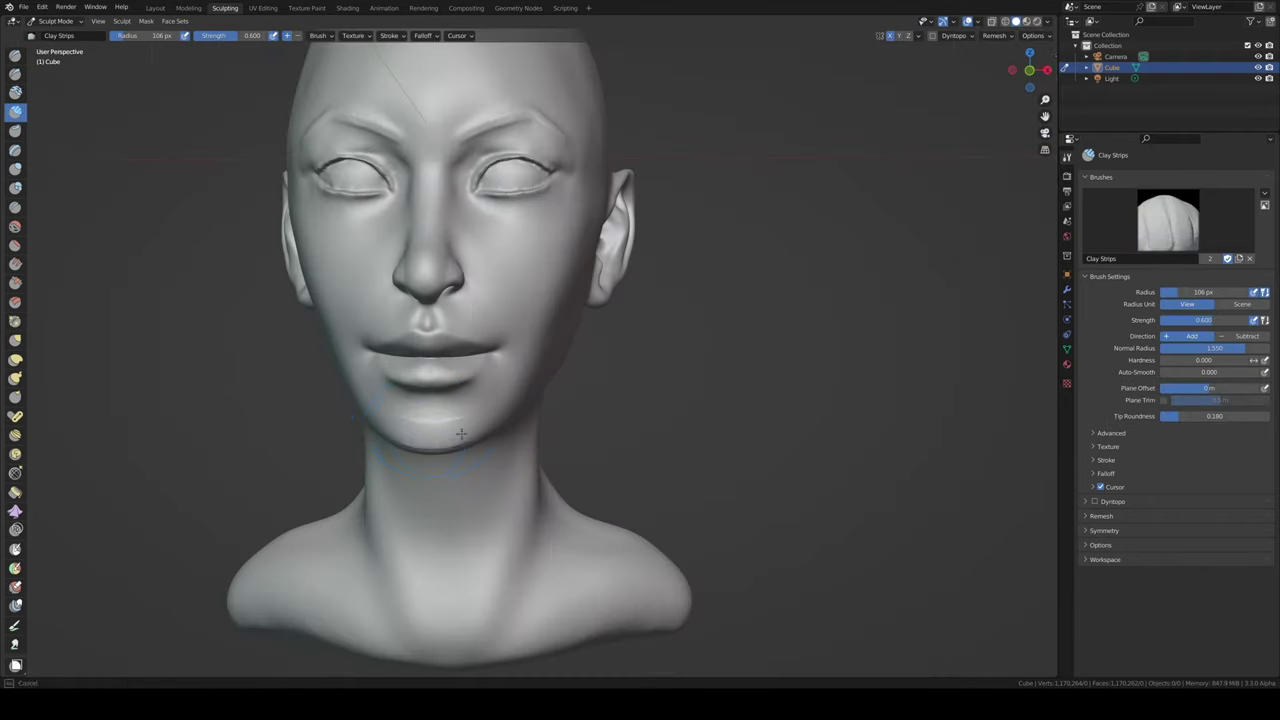
key(g)
- Slim the jaw, chin and side of the face with a resized Grab brush, ending on Scrape/Peaks at 0.700 strength
mouse_move(478, 296)
middle_down()
mouse_move(457, 386)
mouse_move(500, 405)
middle_up()
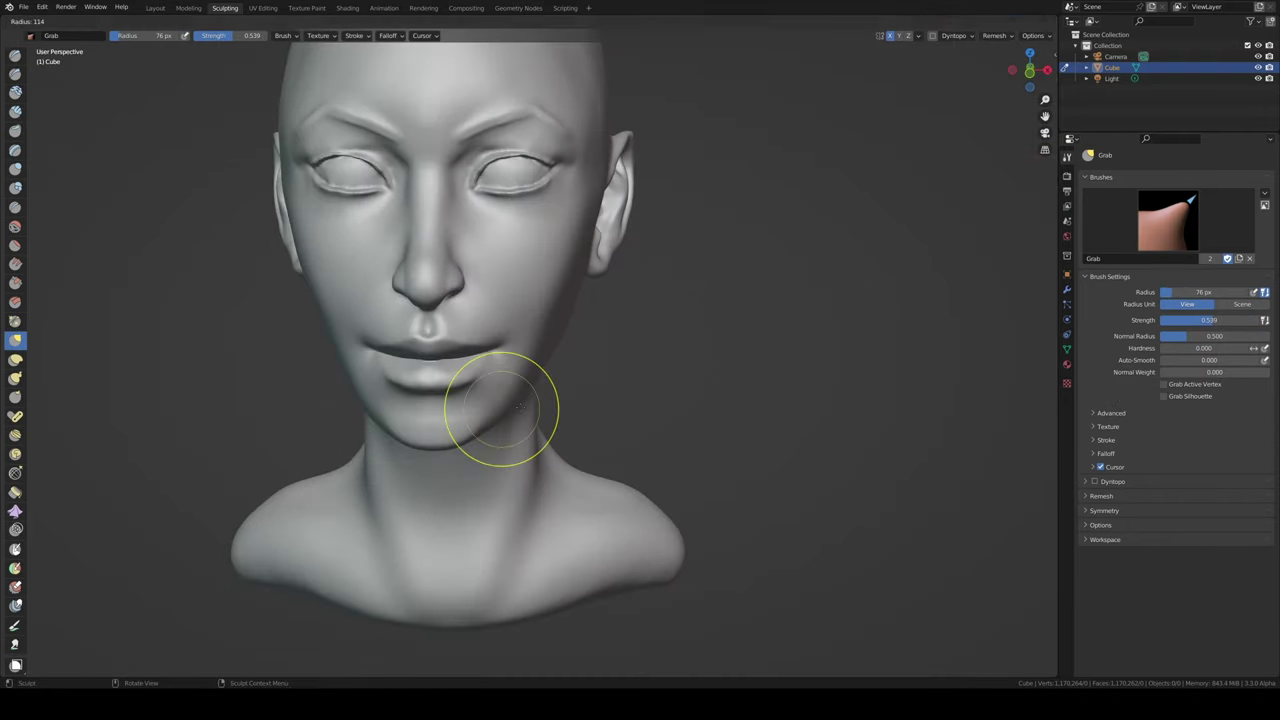
scroll(500, 405, down, 2)
key(f)
click(593, 230)
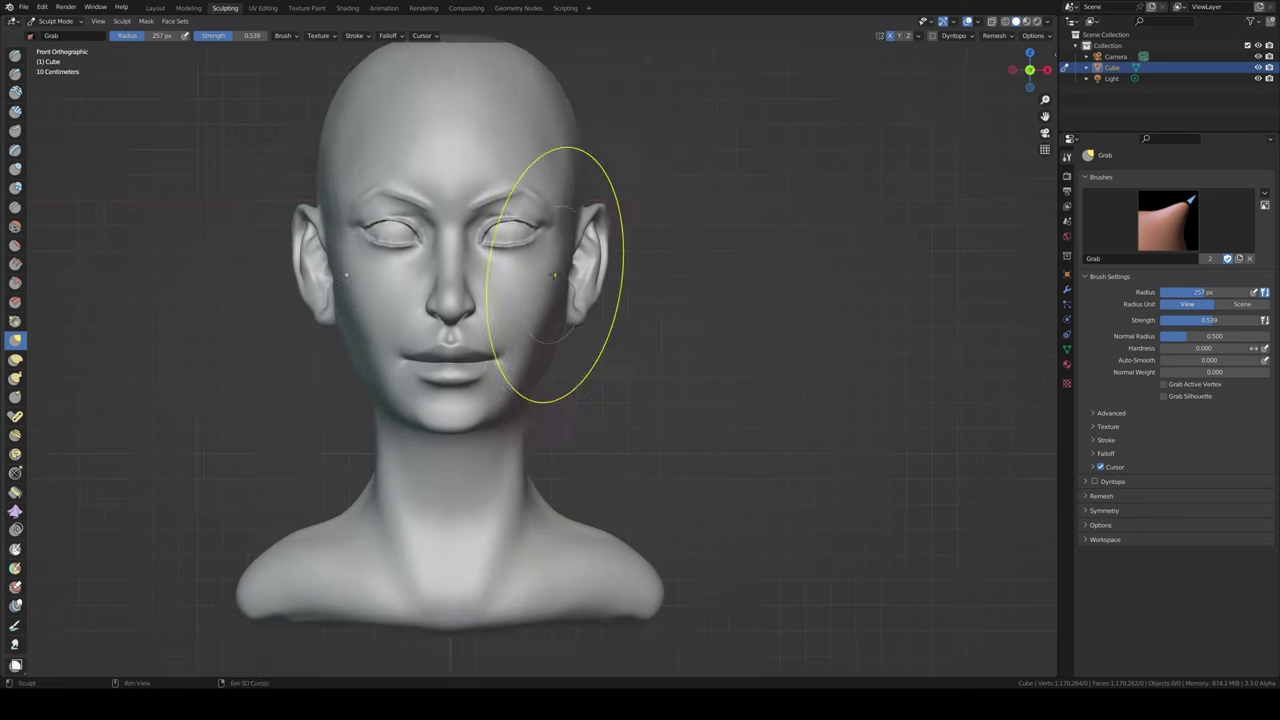
key(KP_1)
key(f)
mouse_move(590, 323)
middle_down()
mouse_move(500, 380)
mouse_move(560, 340)
mouse_move(508, 277)
mouse_move(613, 259)
mouse_move(682, 217)
middle_up()
key(KP_3)
key(f)
key(KP_3)
key(KP_7)
key(shift+t)
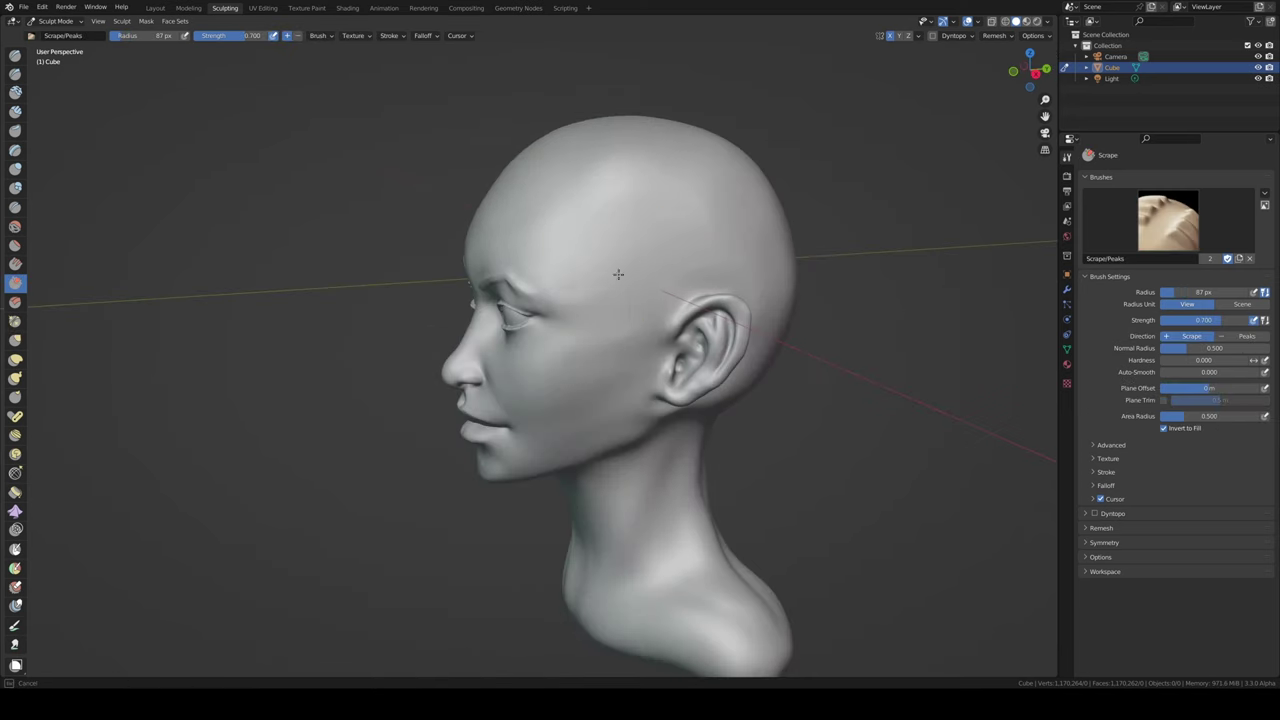
- Pull the top of the skull with a smaller Grab brush, adding Clay Strips touches
middle_drag(559, 302, 529, 294)
key(g)
key(f)
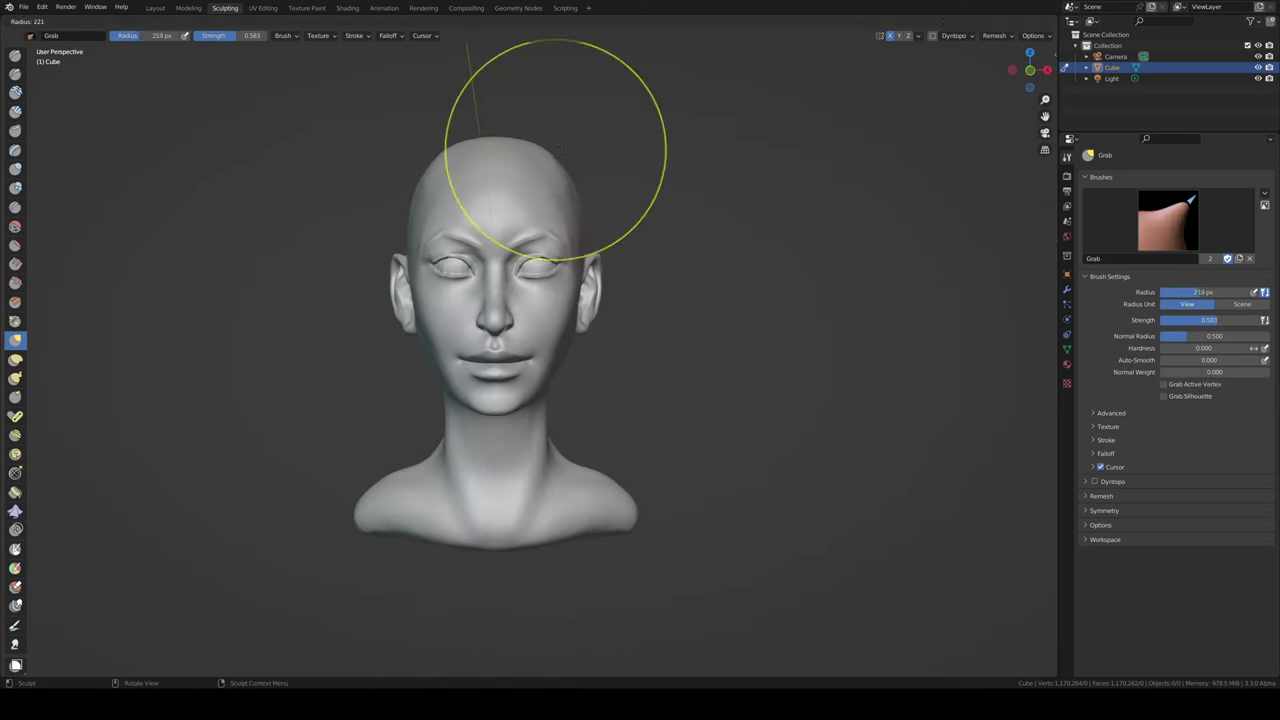
mouse_move(586, 234)
middle_down()
mouse_move(509, 260)
mouse_move(560, 300)
mouse_move(520, 300)
mouse_move(540, 250)
mouse_move(520, 320)
mouse_move(514, 288)
mouse_move(560, 294)
mouse_move(520, 300)
mouse_move(600, 245)
mouse_move(606, 157)
mouse_move(466, 209)
mouse_move(657, 243)
mouse_move(691, 343)
mouse_move(560, 306)
middle_up()
key(c)
scroll(560, 294, up, 3)
scroll(364, 385, down, 5)
key(g)
- Smooth the front of the neck from a front-left view, then return to Grab
key(s)
mouse_move(505, 138)
middle_down()
mouse_move(449, 249)
mouse_move(586, 194)
mouse_move(663, 186)
mouse_move(499, 237)
mouse_move(470, 300)
mouse_move(520, 380)
mouse_move(500, 408)
middle_up()
scroll(470, 300, up, 3)
scroll(520, 380, down, 5)
key(g)
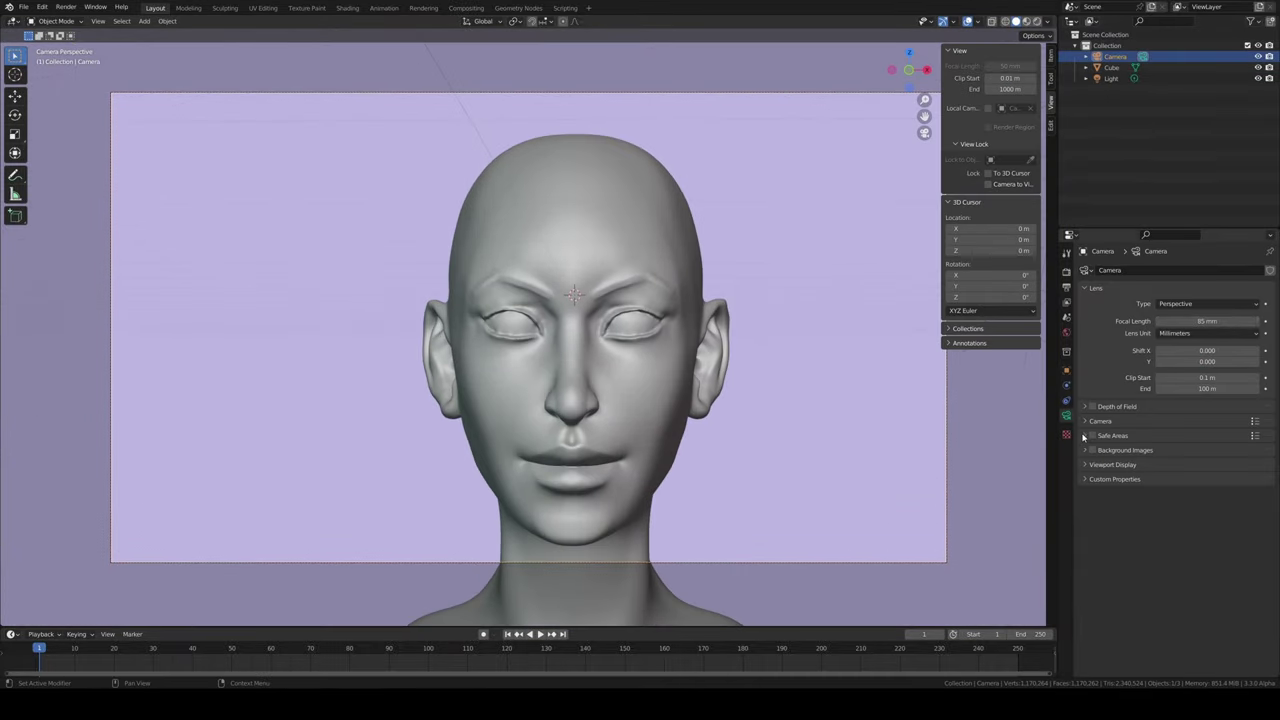
- Enable Camera to View in the sidebar's View settings so the camera follows the viewport
click(1112, 464)
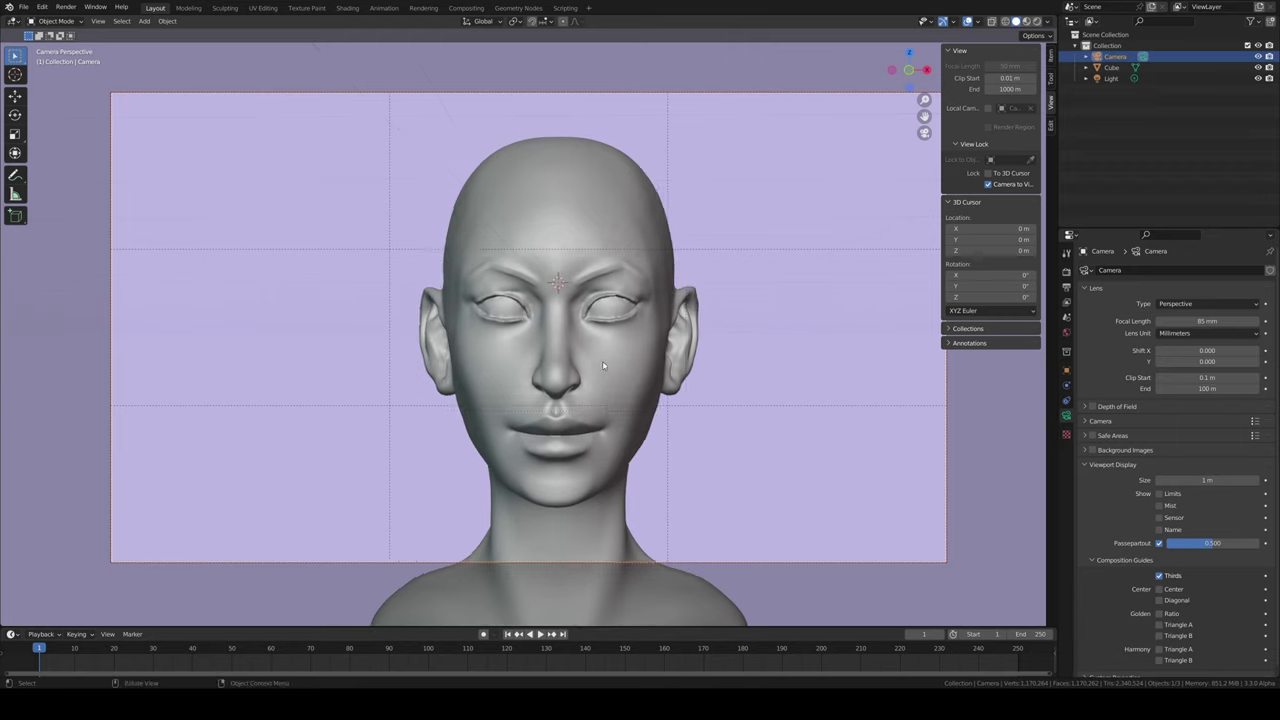
click(988, 184)
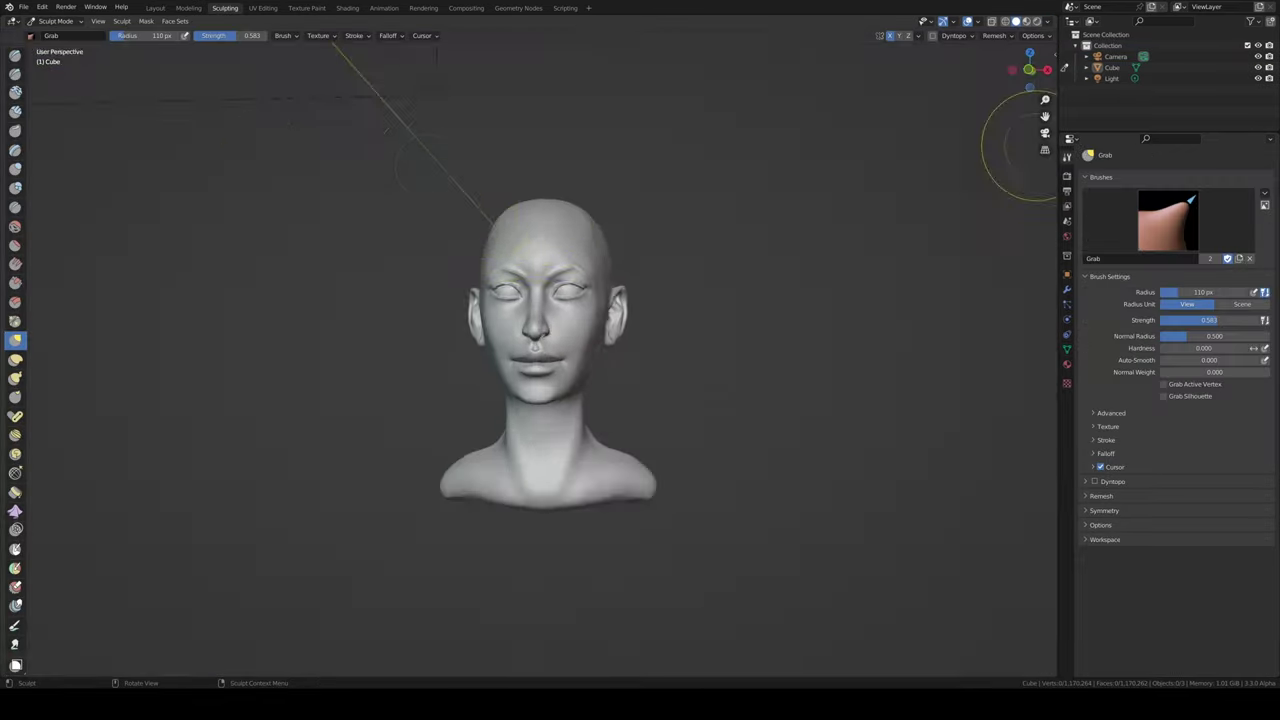
- Orbit the head from front to three-quarter view and switch to Clay Strips
middle_drag(565, 468, 615, 237)
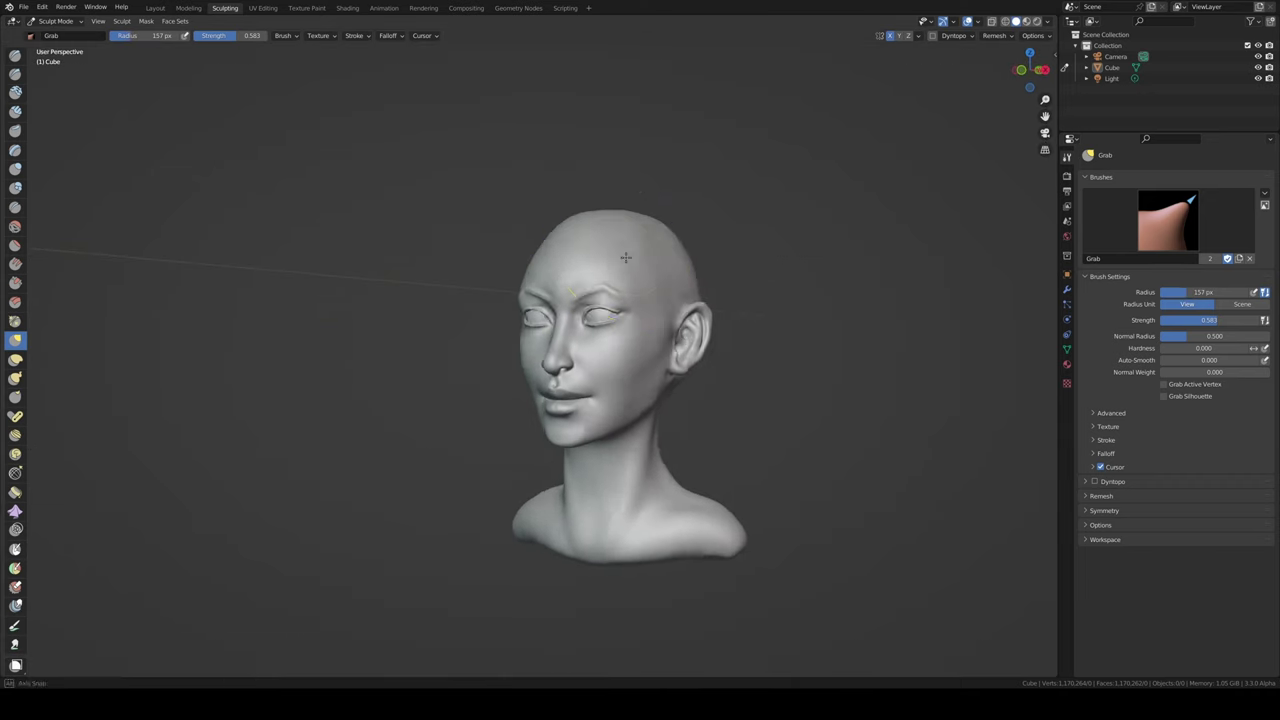
mouse_move(615, 237)
middle_down()
mouse_move(499, 396)
mouse_move(594, 471)
middle_up()
scroll(664, 452, up, 2)
key(shift+c)
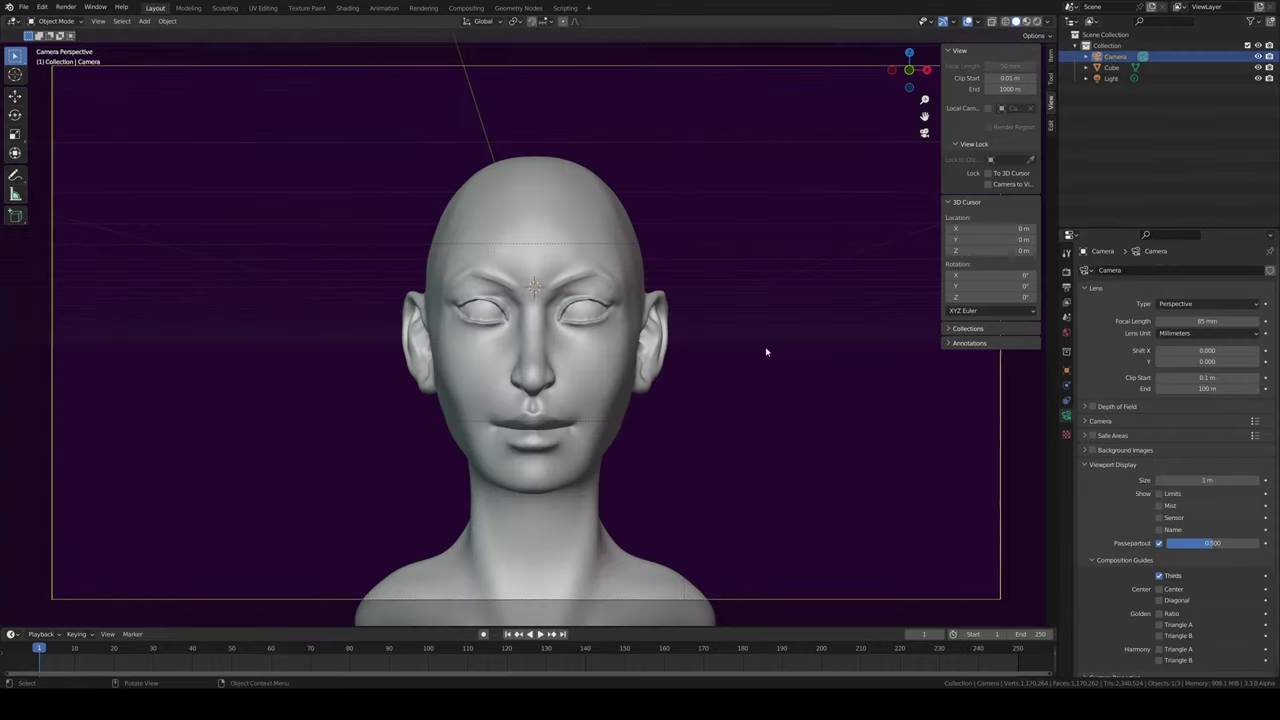
- Reframe the camera around the head, then uncheck Camera to View to fix the shot
middle_drag(745, 290, 771, 346)
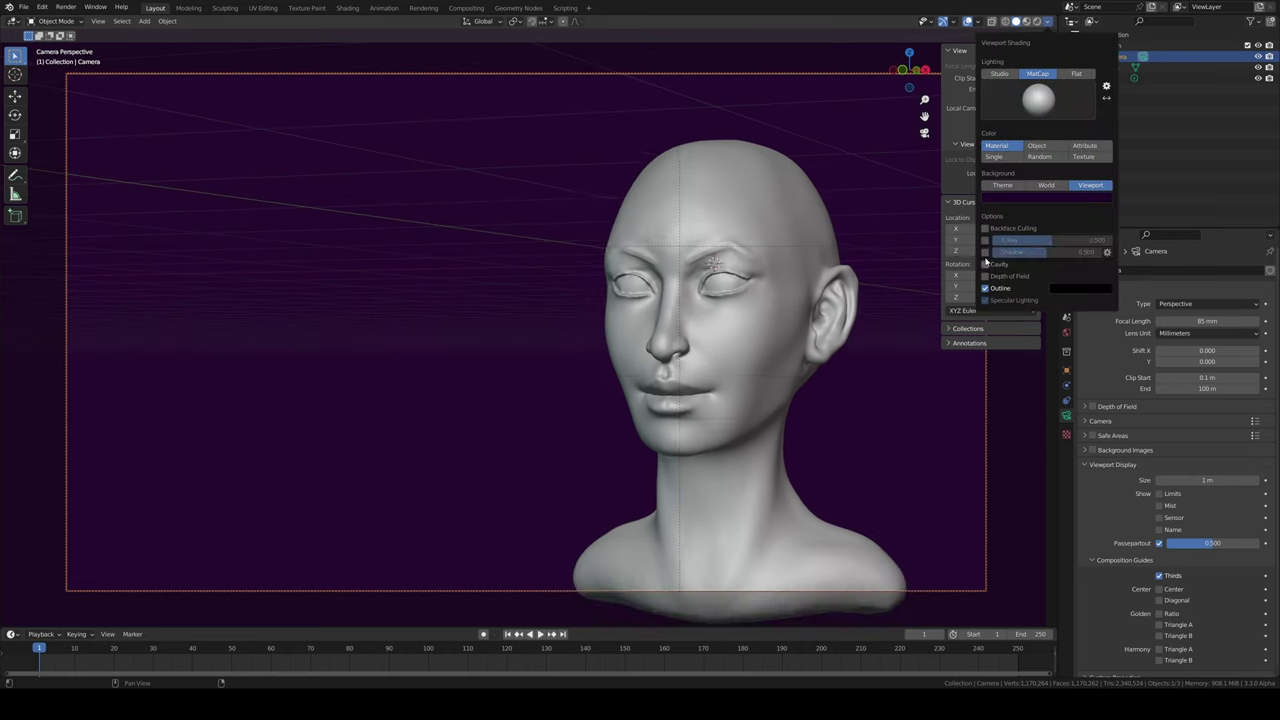
click(988, 184)
scroll(837, 287, up, 2)
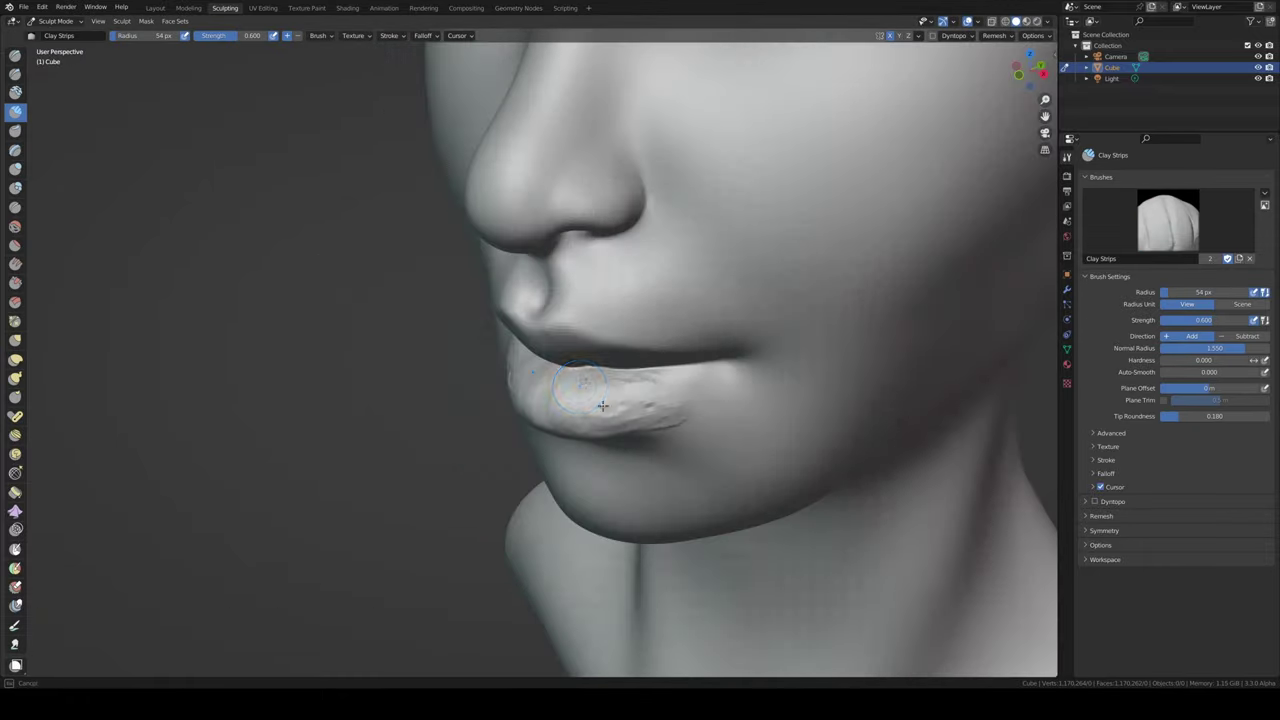
- Snap to Front view, return to Object Mode and duplicate the bust as Cube.001
key(KP_1)
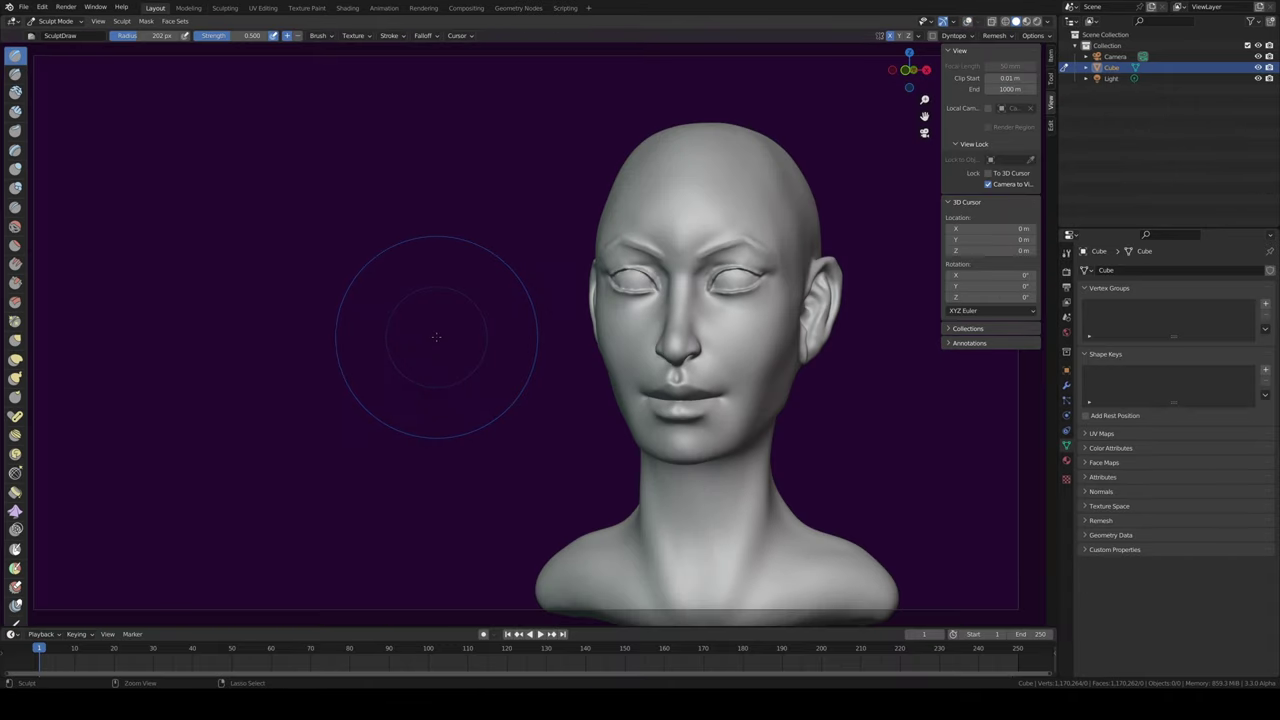
key(ctrl+shift)
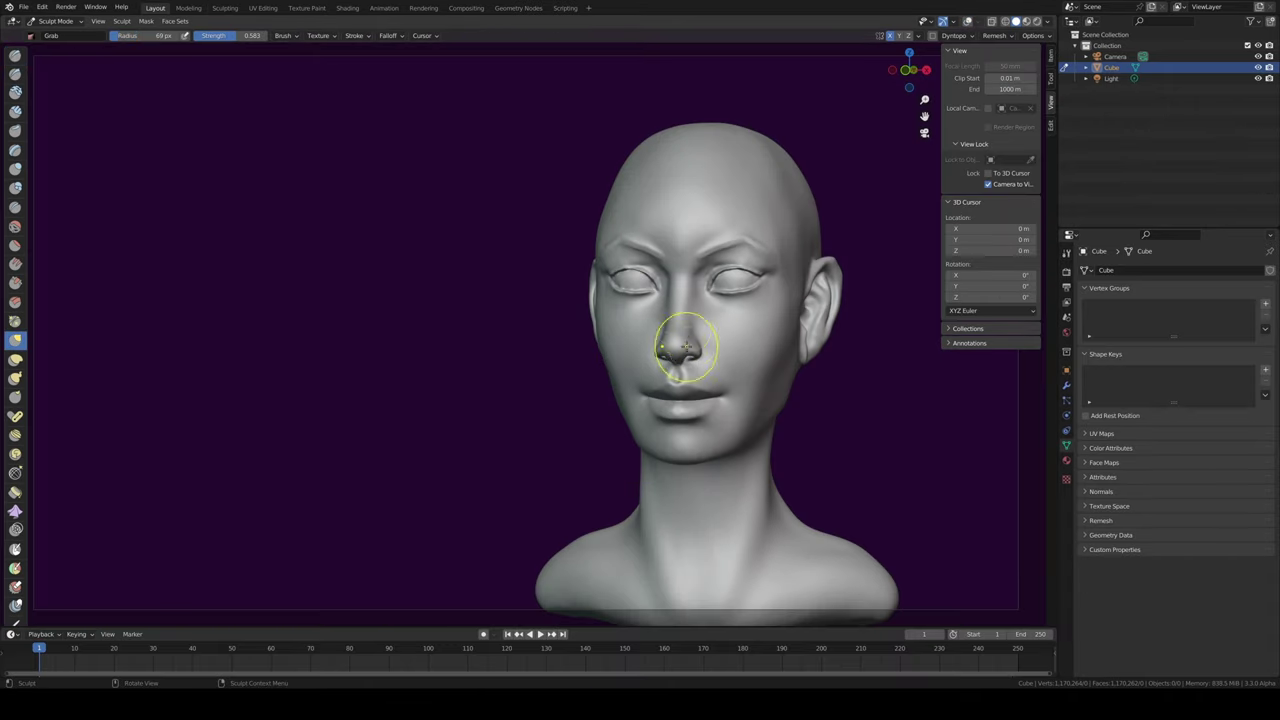
key(ctrl+Tab)
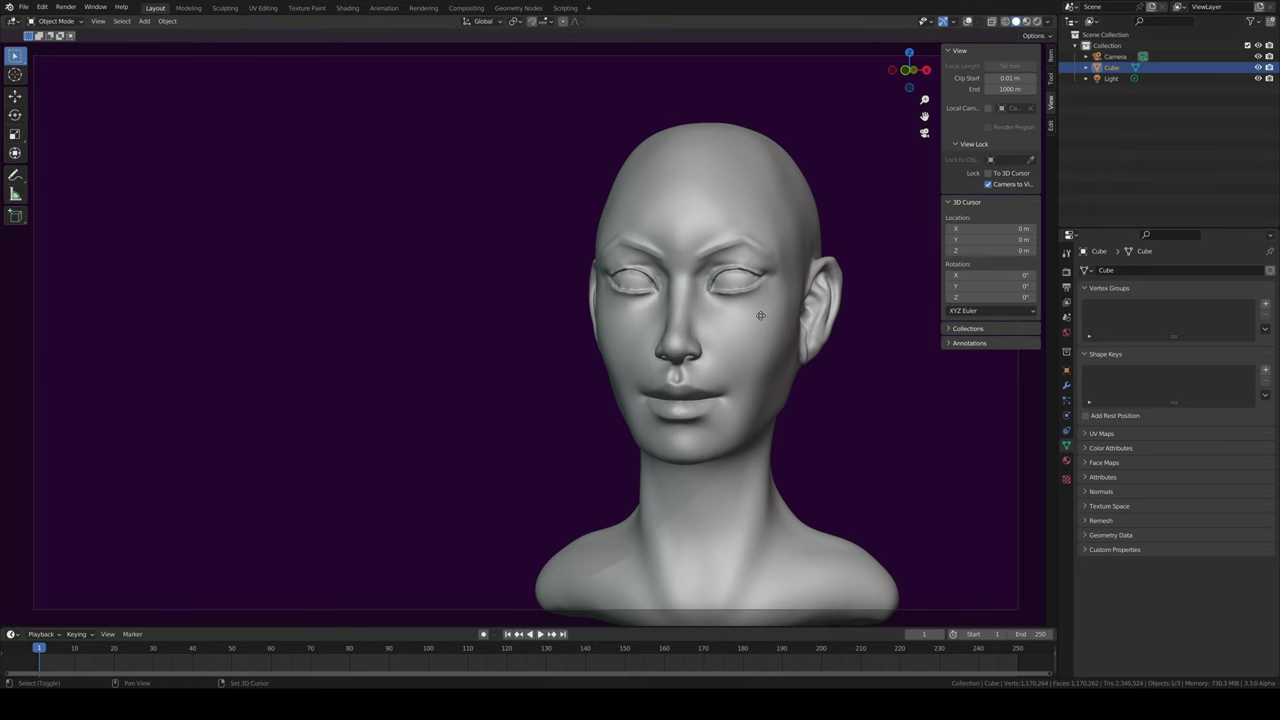
key(shift+d)
- Turn the copied head about 2° around the vertical Z axis
key(r)
key(z)
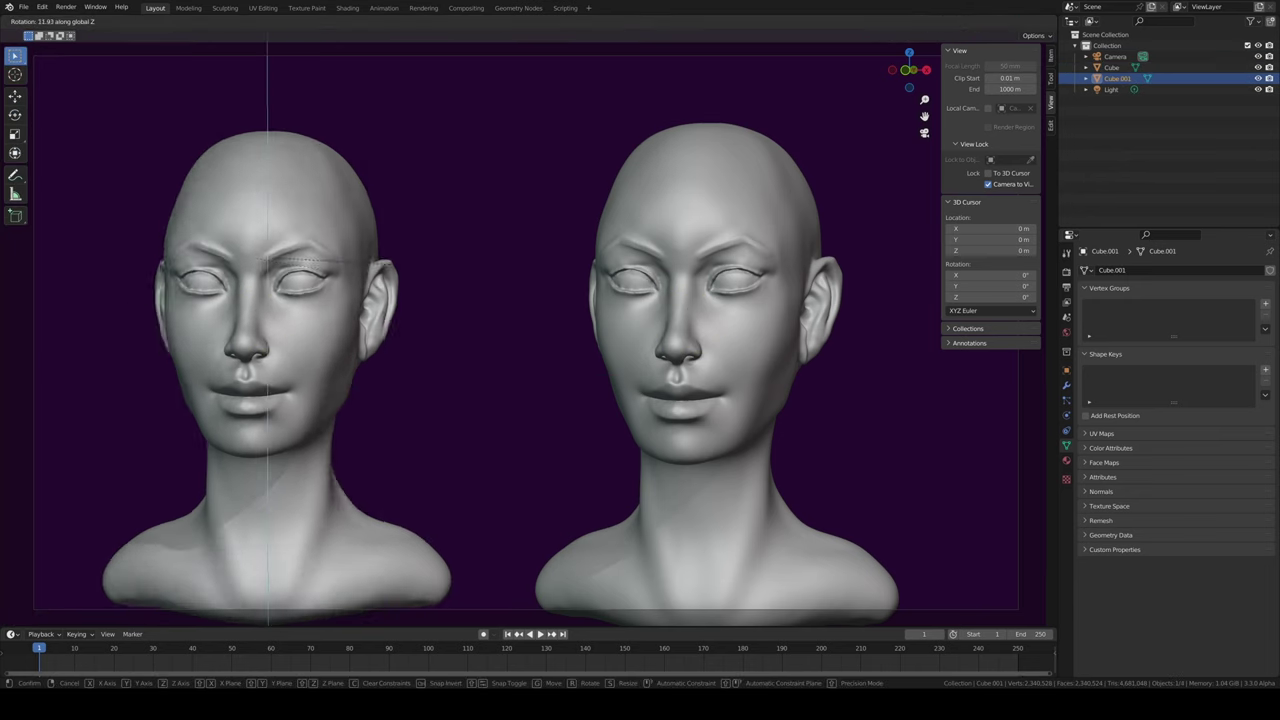
key(Return)
- Move the original head right and the copy centre-left so both sit side by side in frame
click(683, 326)
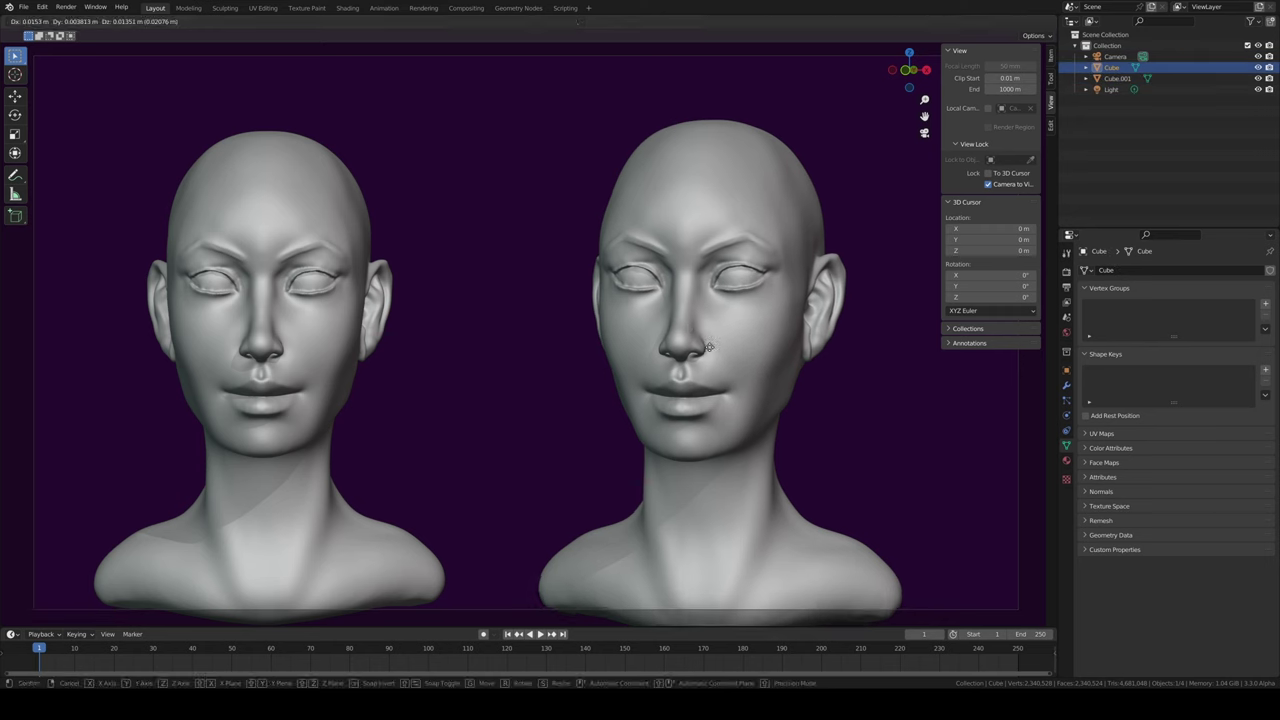
key(g)
key(x)
click(846, 288)
click(423, 337)
key(g)
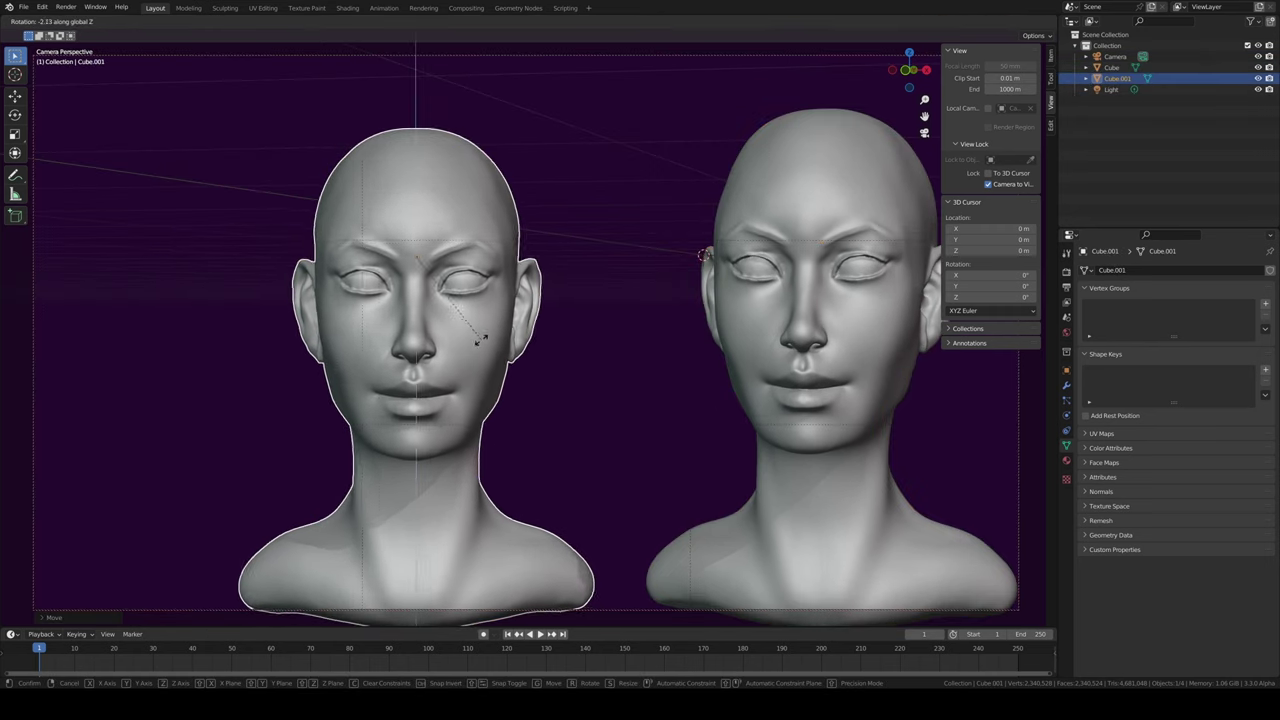
click(423, 323)
click(781, 289)
key(g)
click(629, 250)
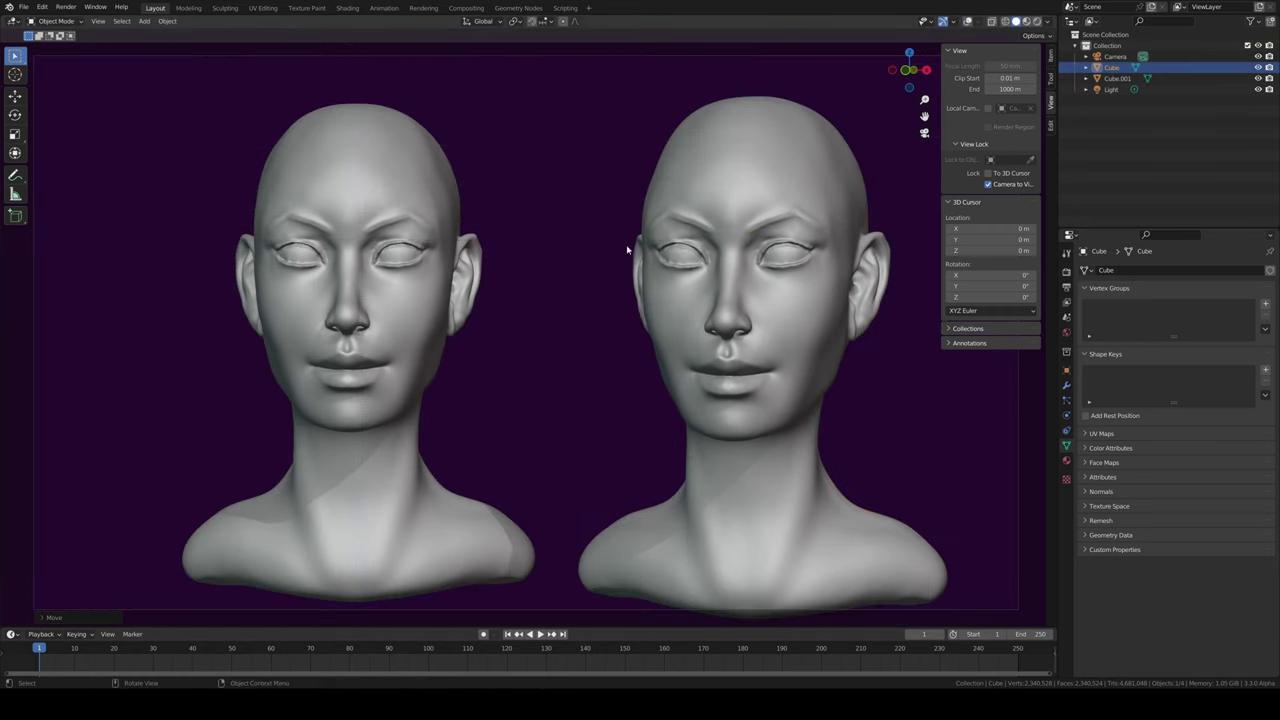